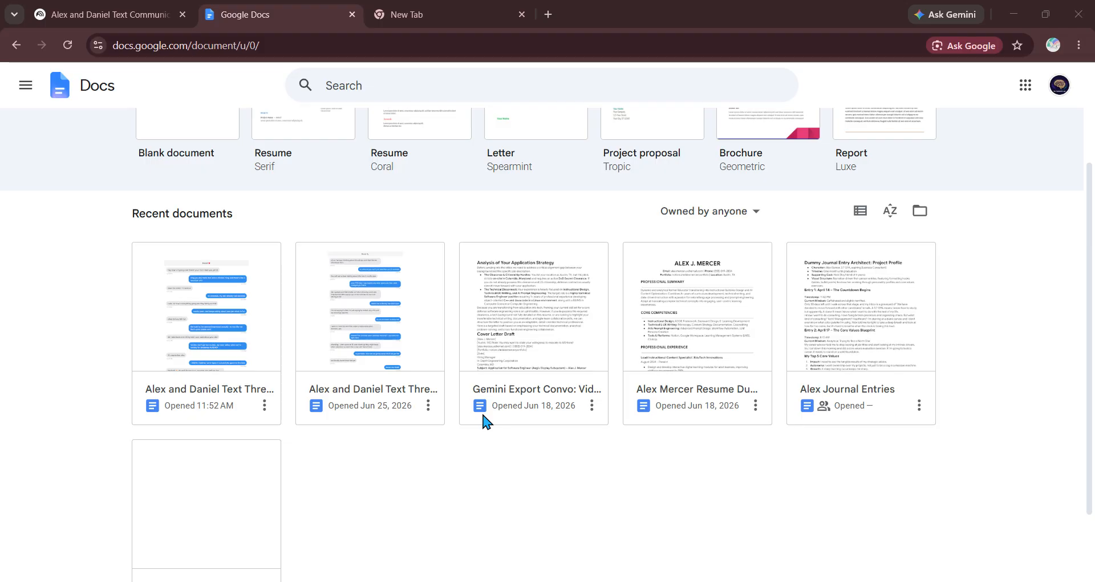
Step: Open the most recent Alex and Daniel Text Thread 1 document from Recent documents
scroll(484, 422, down, 2)
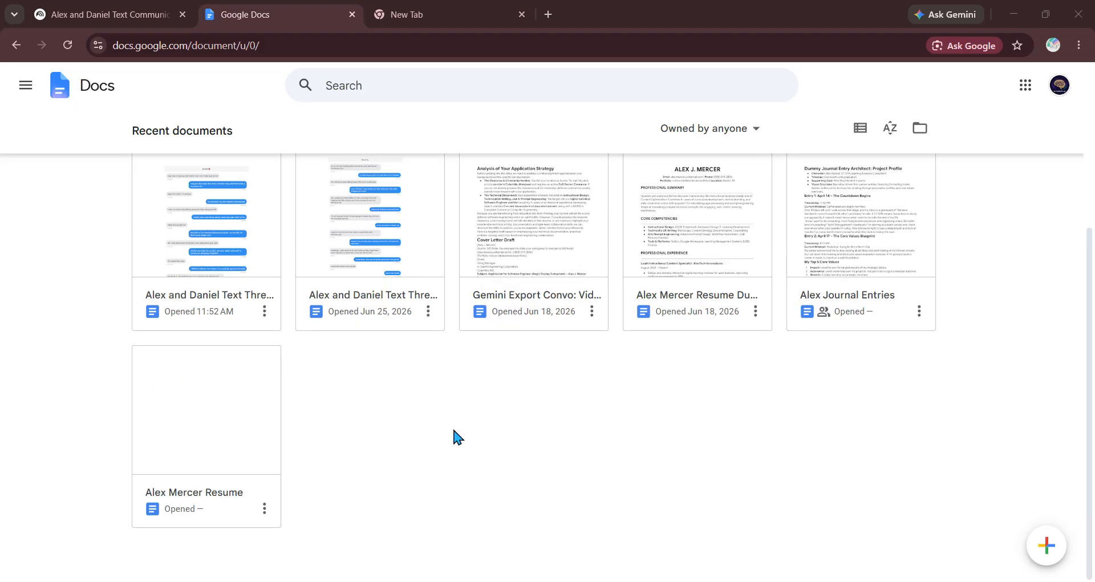
scroll(453, 430, up, 4)
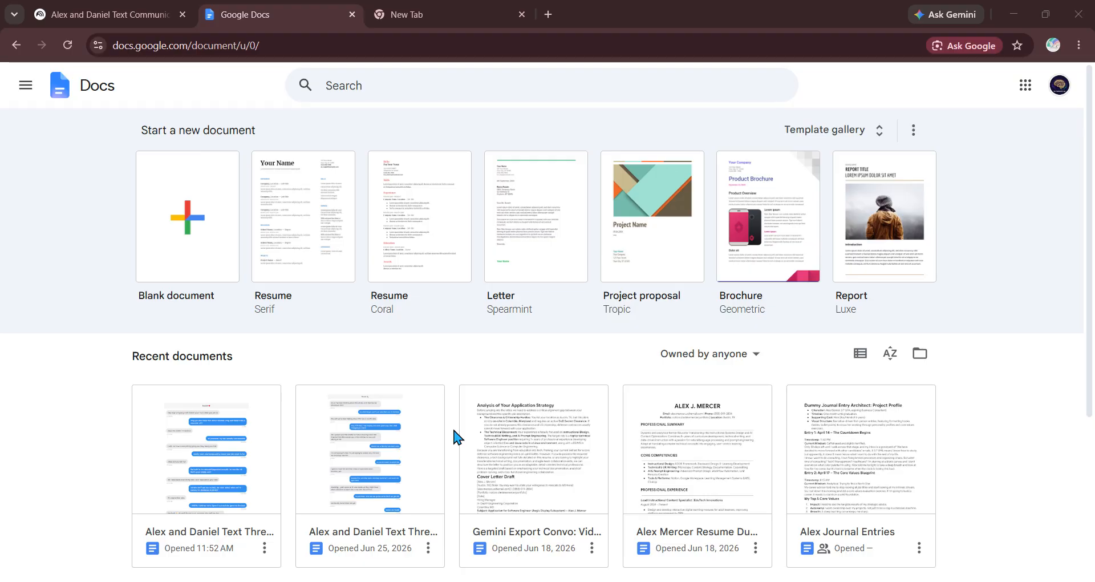
scroll(456, 437, down, 3)
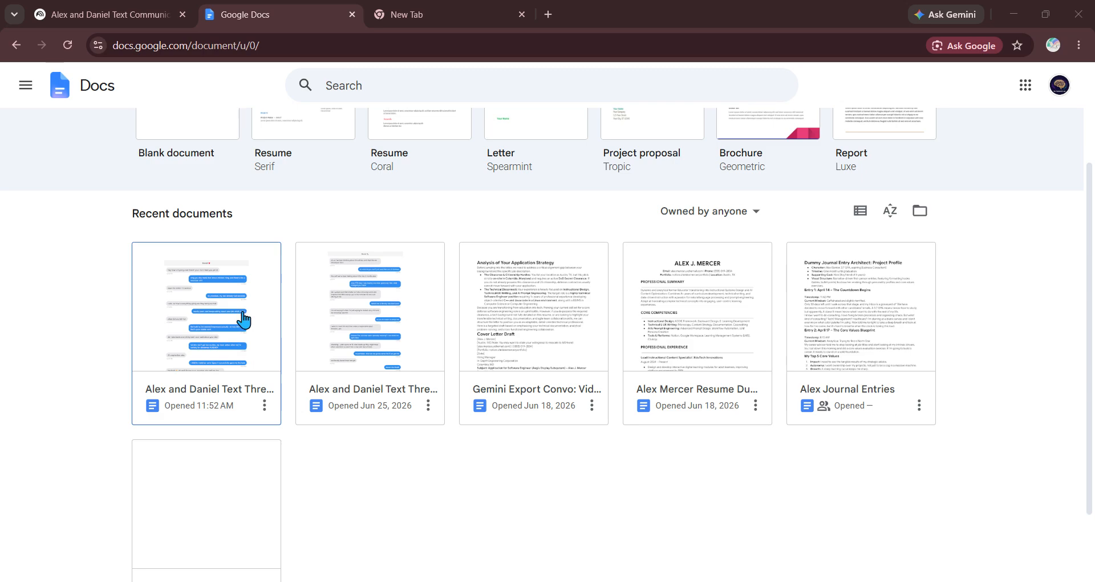
click(212, 352)
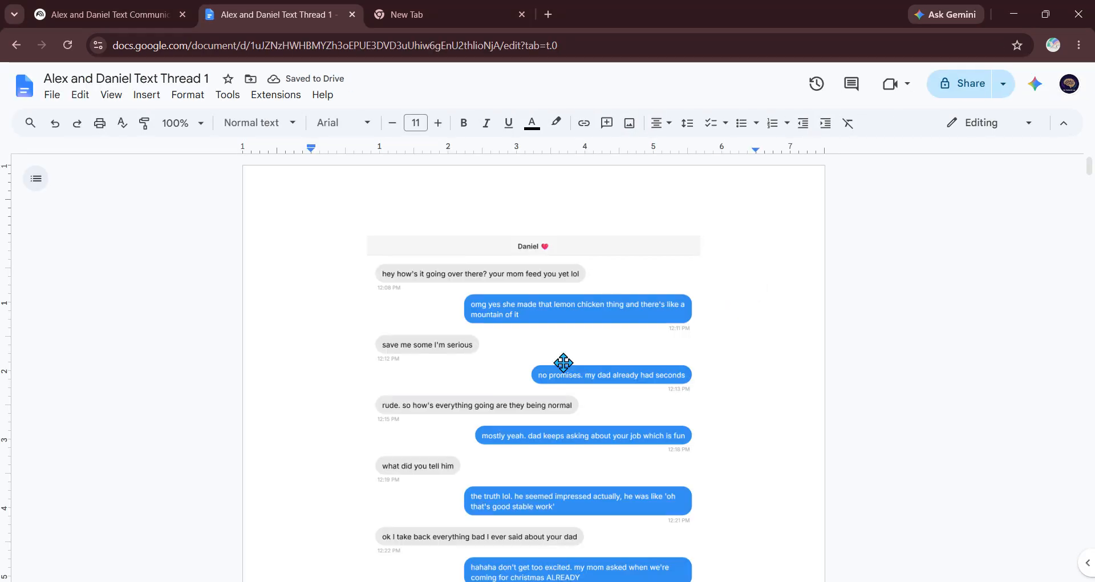
Step: Read through the chat-message screenshots on pages 1–2 of Thread 1
scroll(562, 362, down, 4)
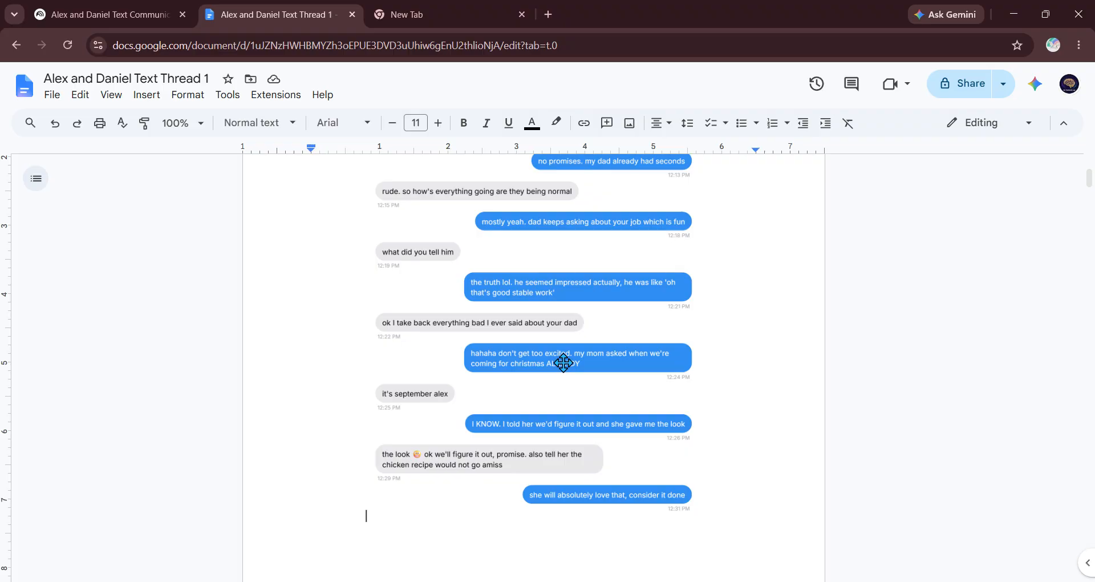
scroll(563, 362, down, 1)
scroll(563, 363, down, 4)
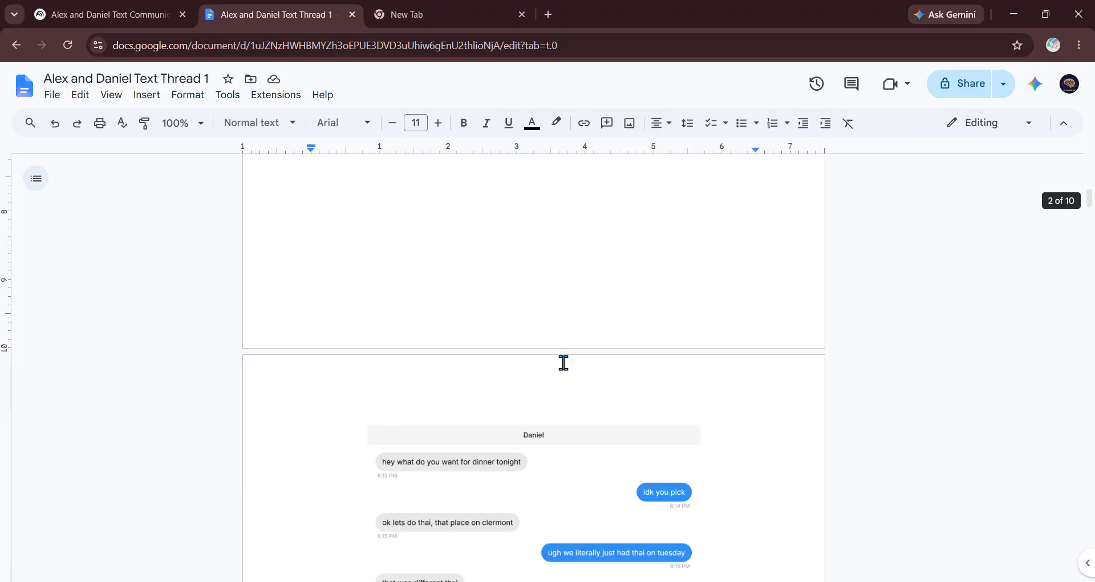
scroll(562, 363, up, 3)
scroll(563, 363, up, 2)
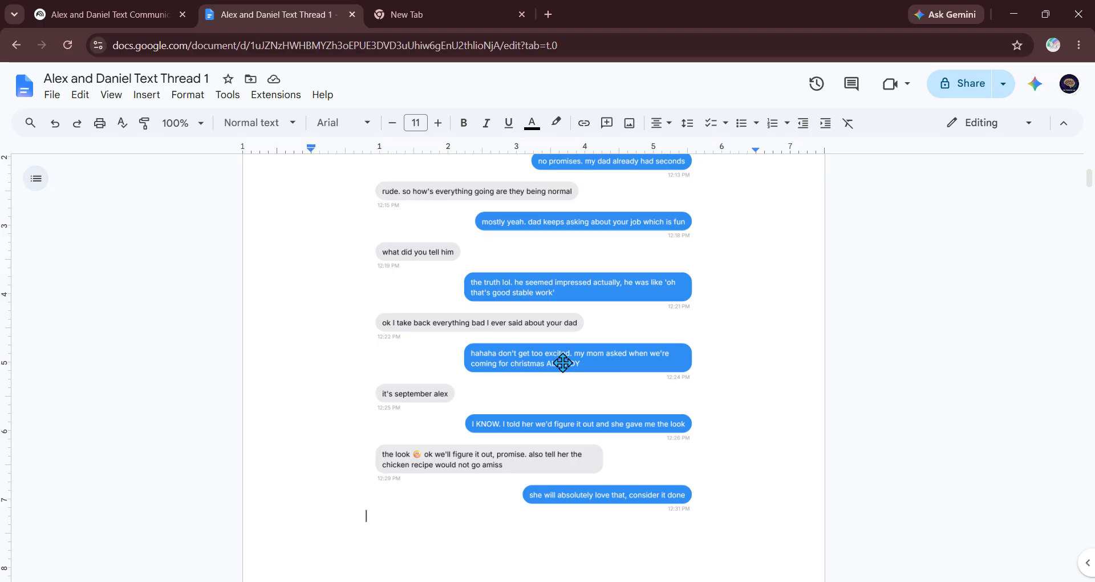
scroll(563, 362, up, 3)
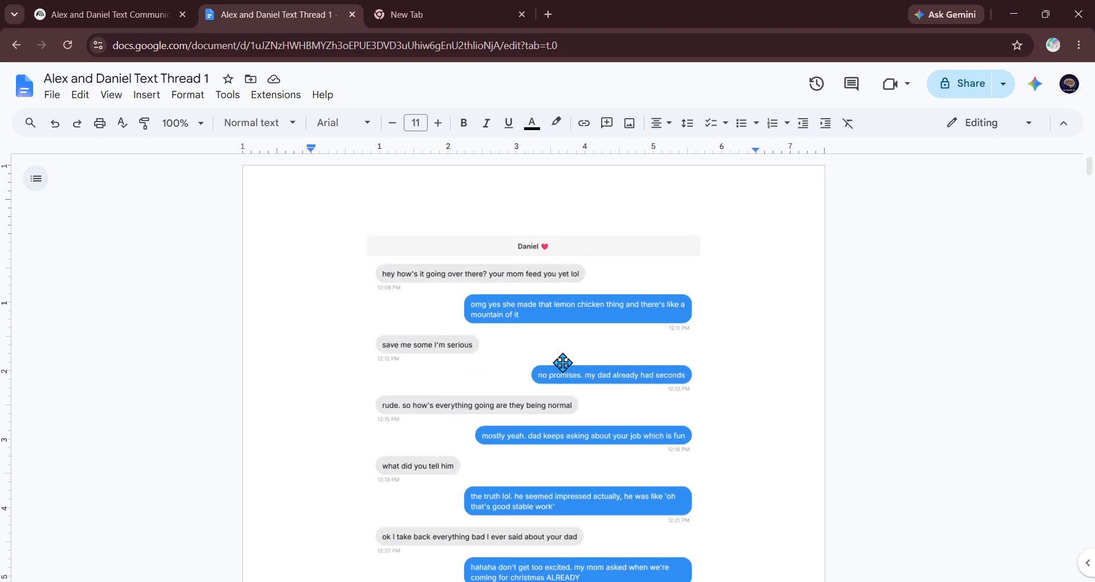
scroll(562, 362, down, 2)
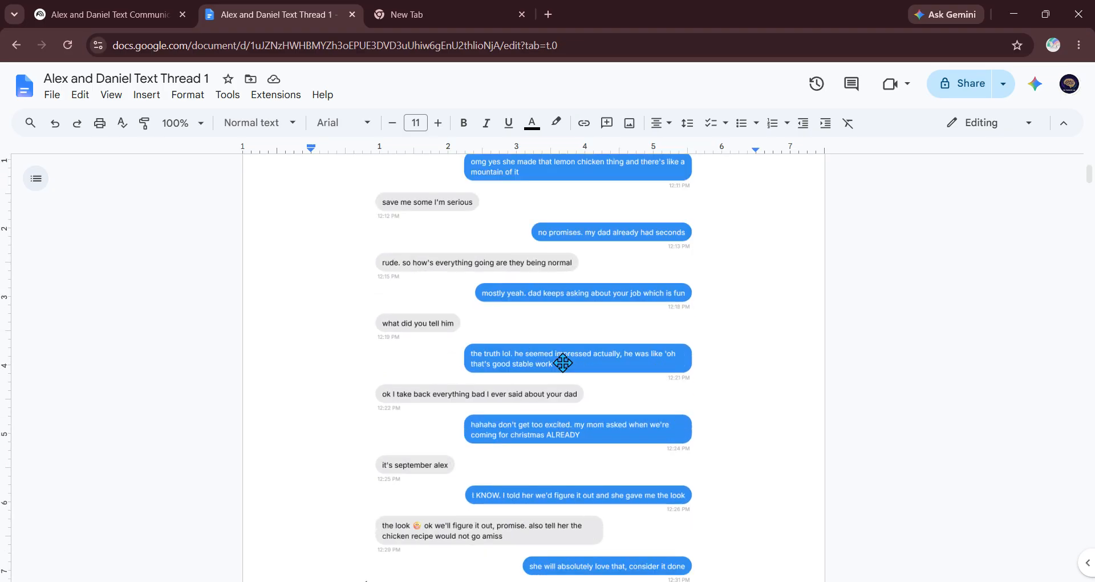
scroll(563, 362, down, 6)
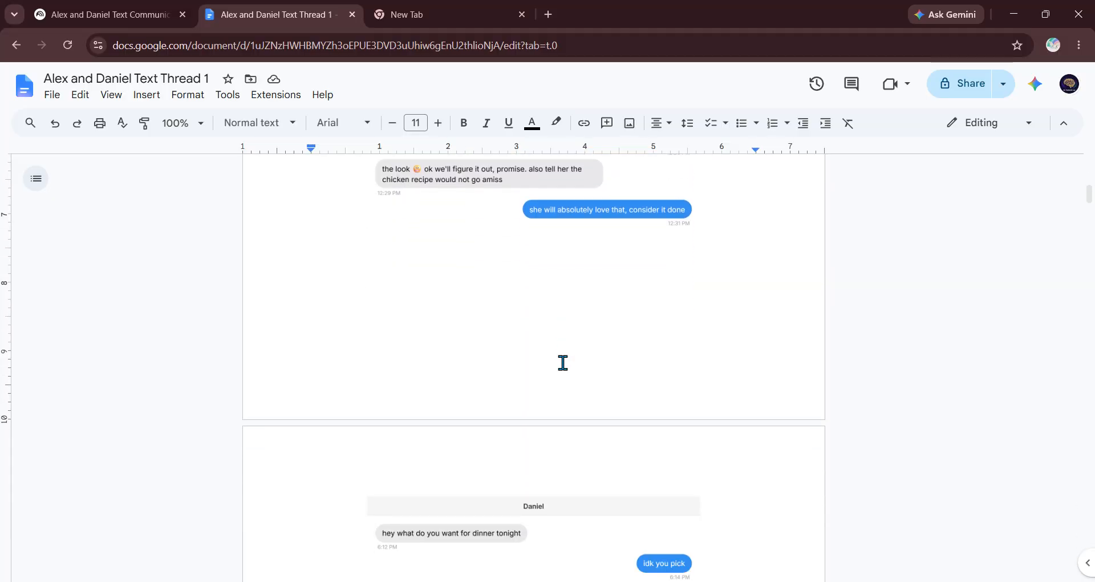
scroll(563, 363, down, 1)
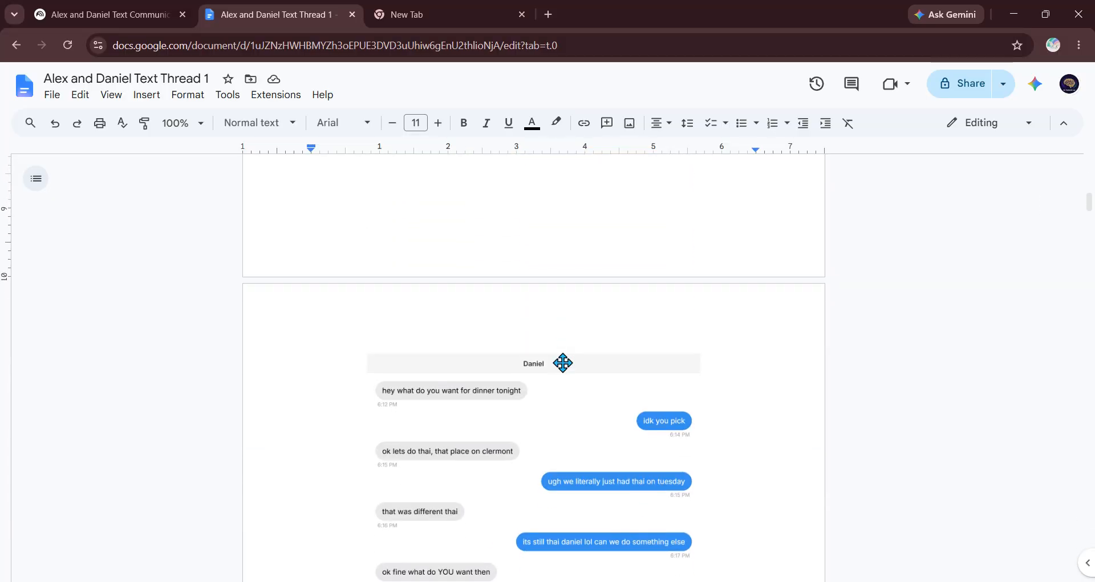
scroll(563, 363, down, 1)
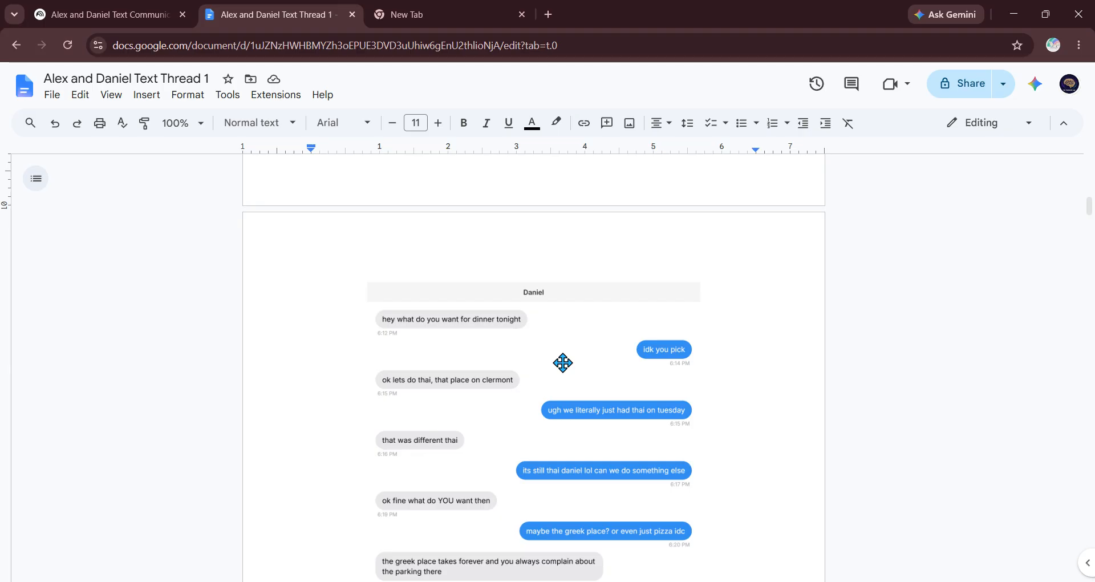
scroll(562, 362, down, 2)
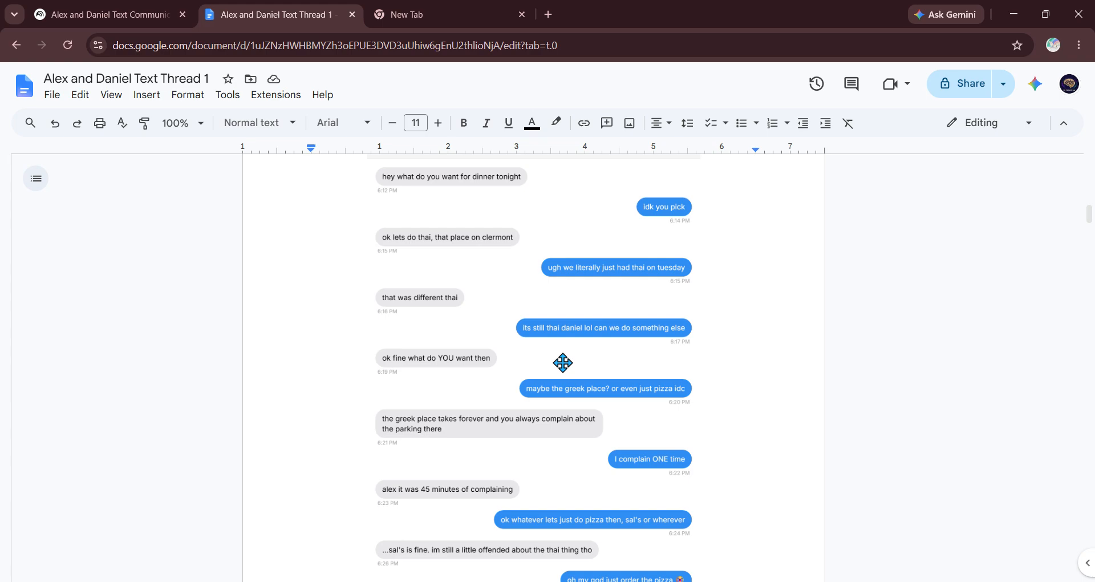
scroll(562, 363, up, 15)
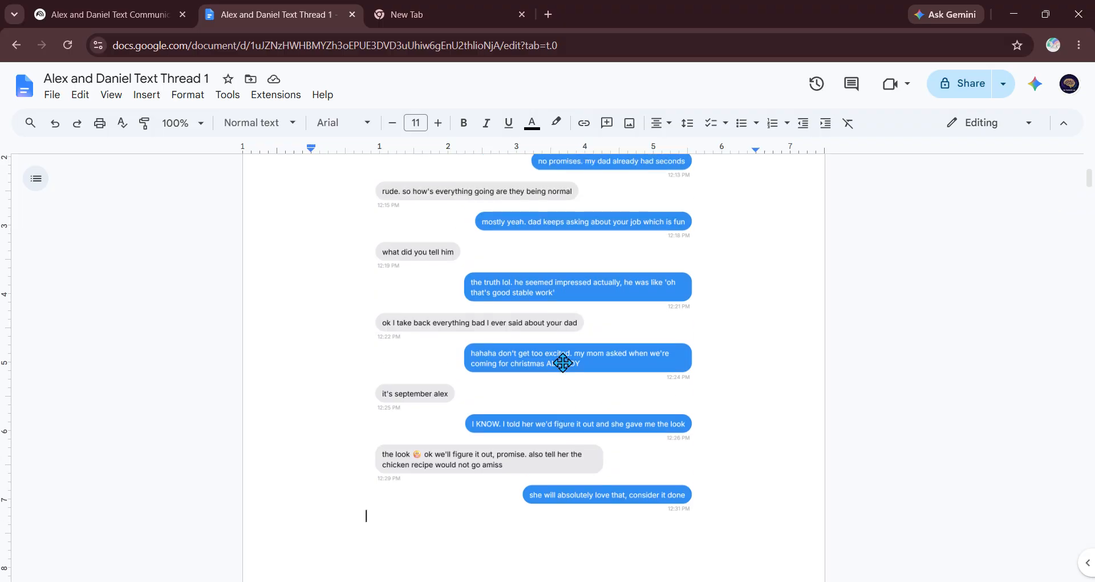
scroll(563, 363, up, 3)
scroll(563, 363, up, 1)
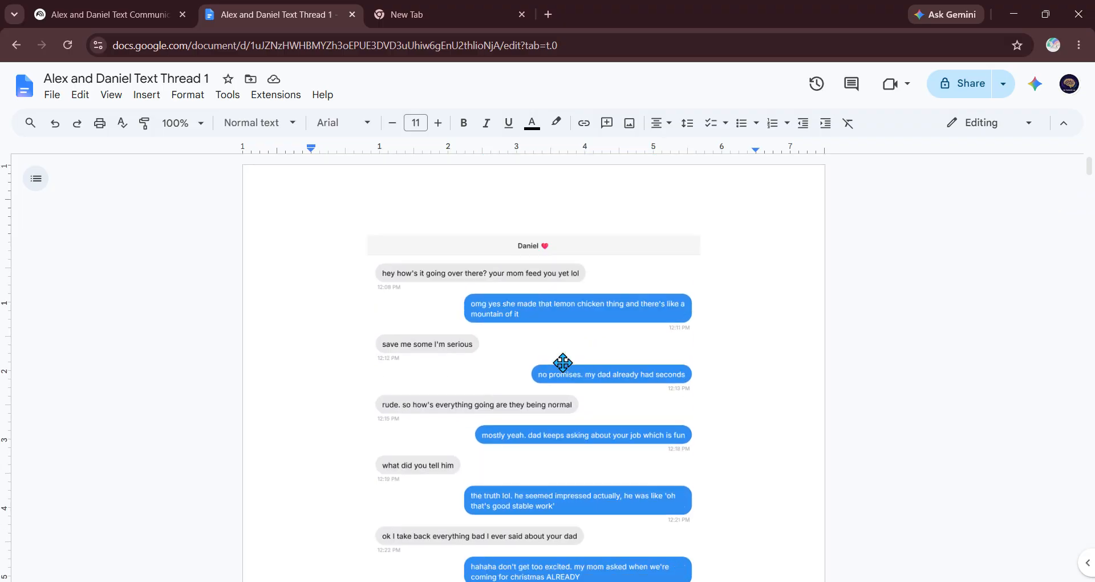
scroll(562, 362, down, 1)
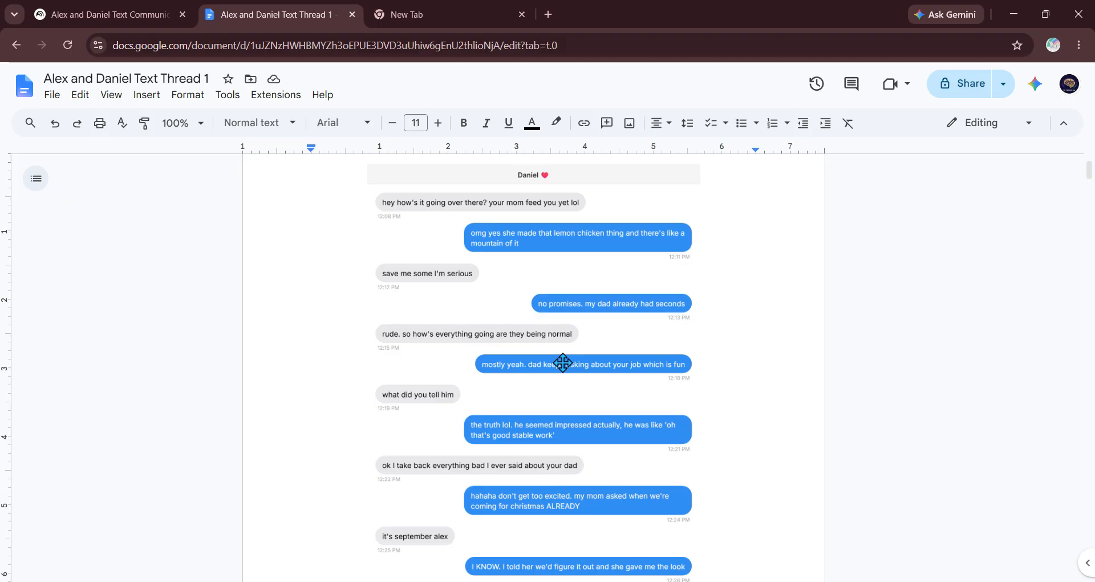
scroll(562, 363, down, 10)
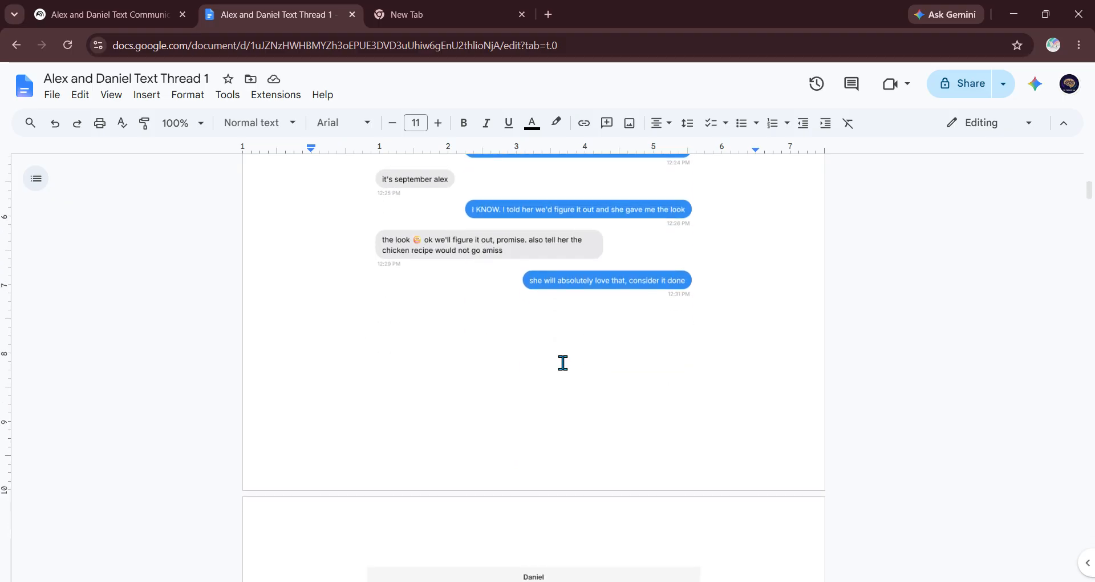
scroll(563, 363, down, 5)
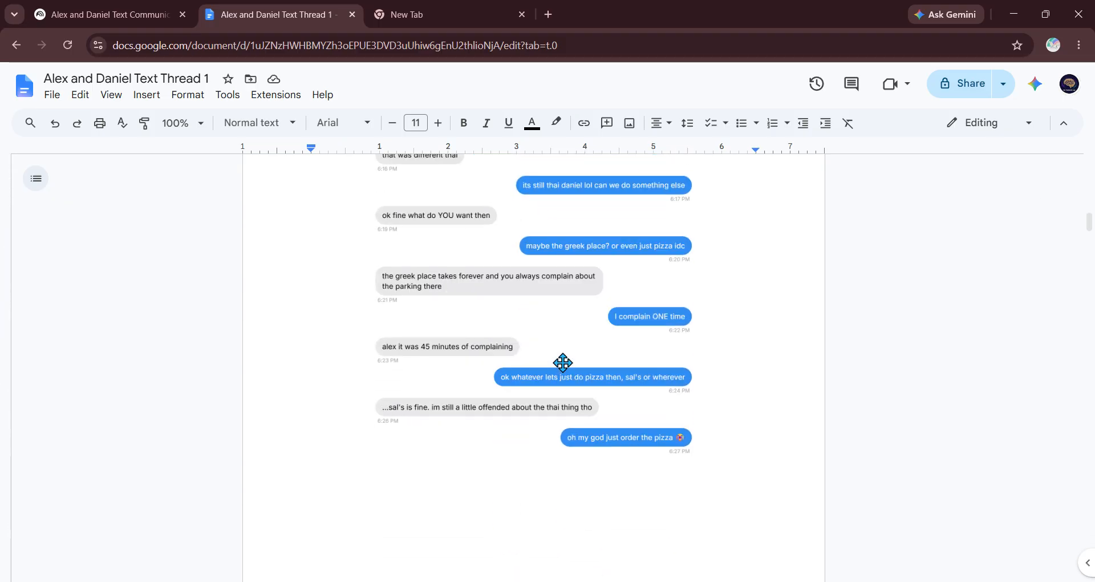
Step: Read the remaining chat messages in Alex and Daniel Text Thread 1
scroll(563, 363, down, 12)
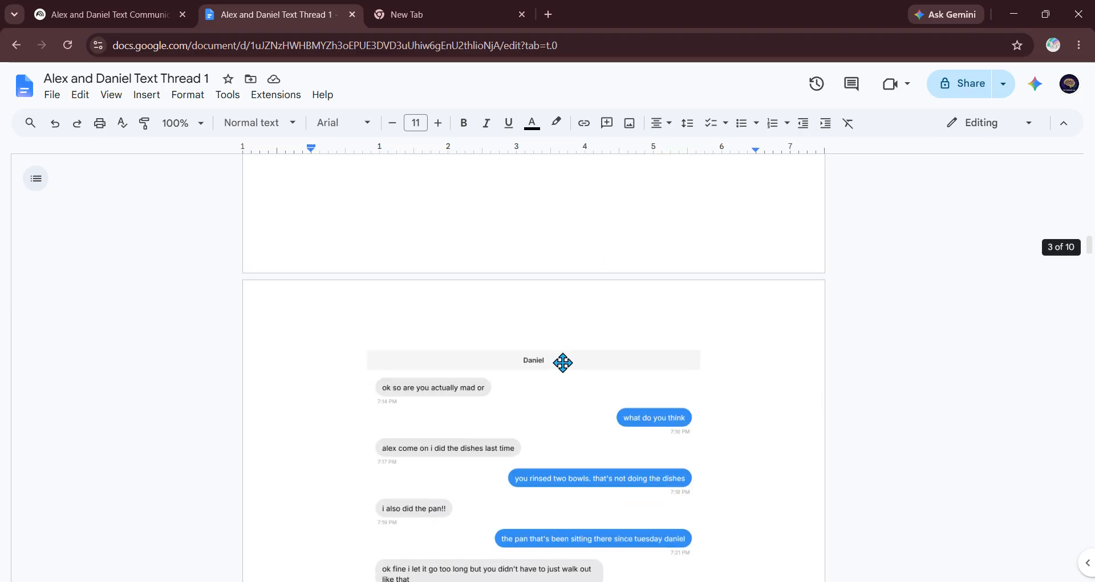
scroll(563, 362, down, 10)
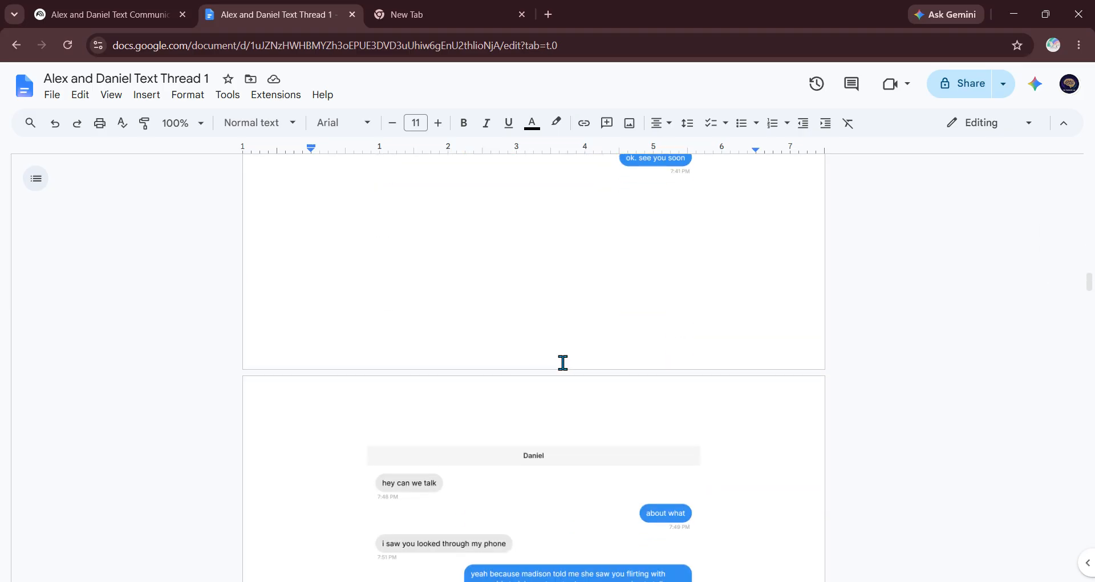
scroll(562, 362, down, 5)
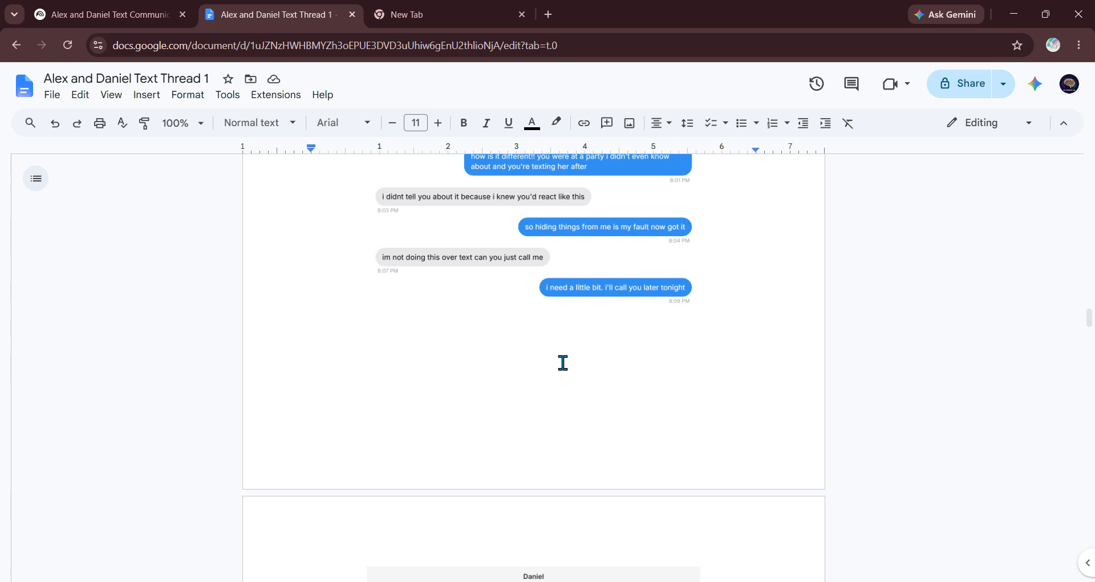
scroll(563, 362, up, 11)
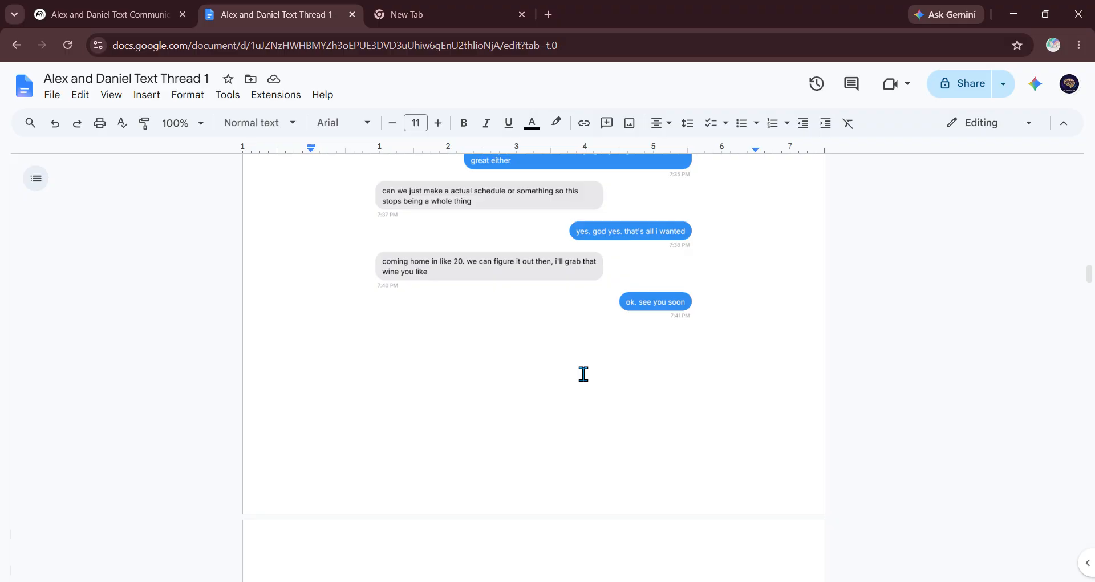
scroll(582, 374, up, 12)
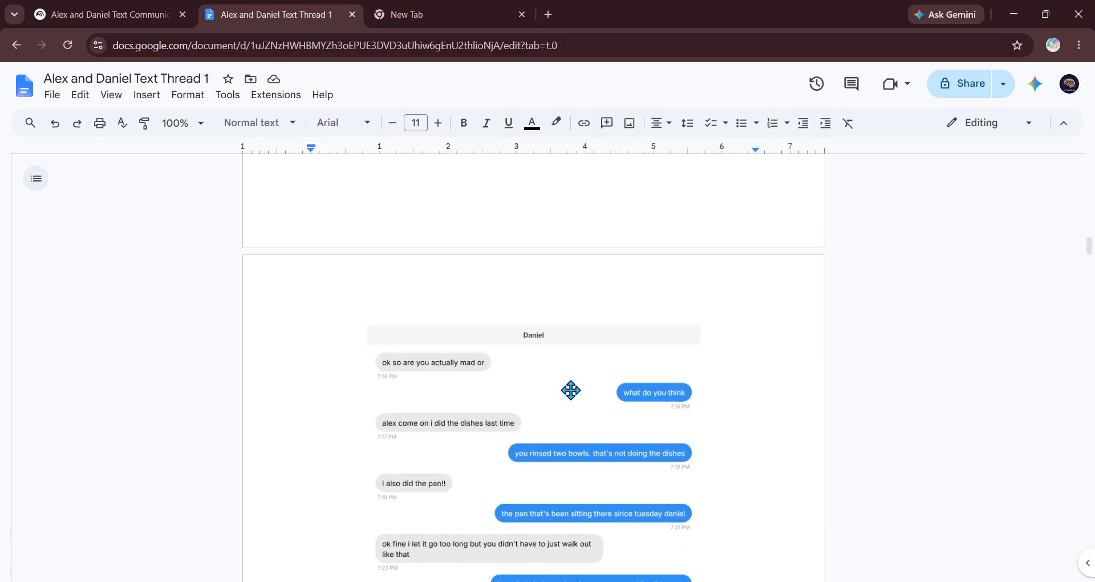
scroll(569, 391, up, 5)
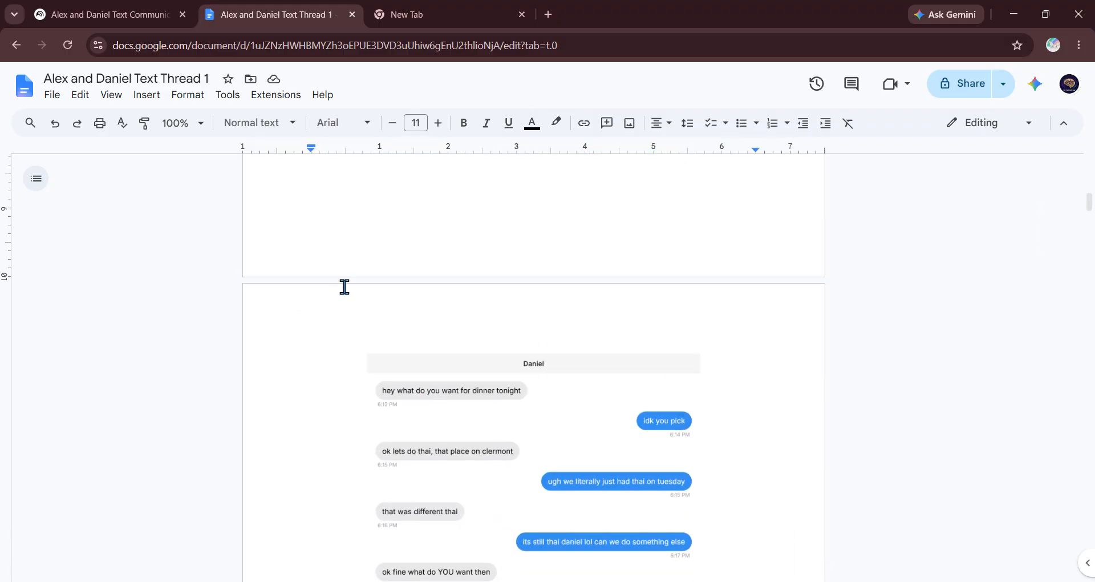
scroll(565, 339, up, 4)
scroll(563, 341, down, 5)
scroll(561, 342, up, 4)
scroll(560, 342, down, 20)
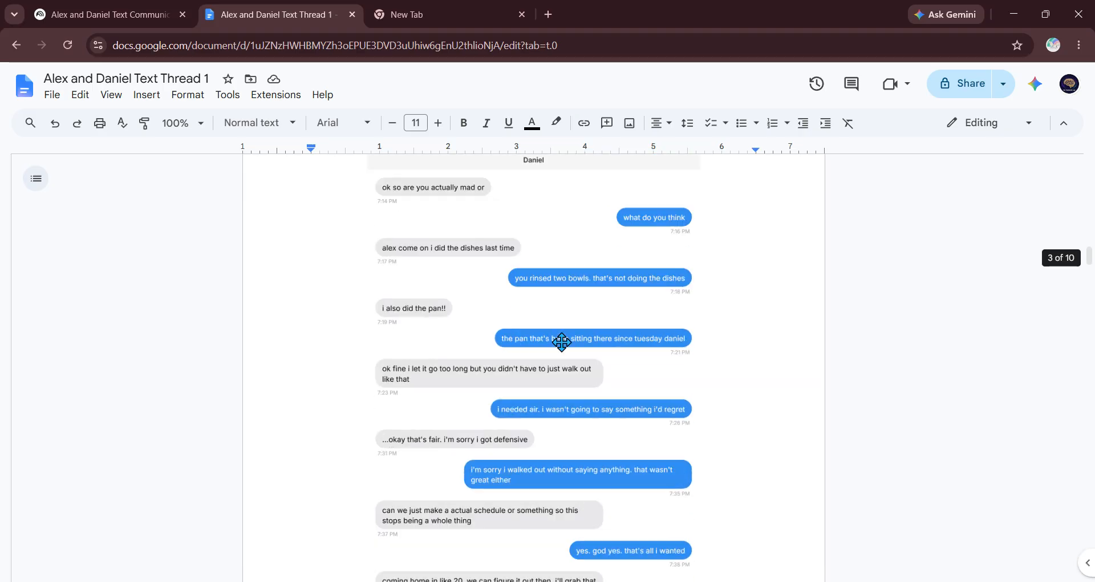
scroll(557, 354, up, 4)
scroll(557, 353, down, 20)
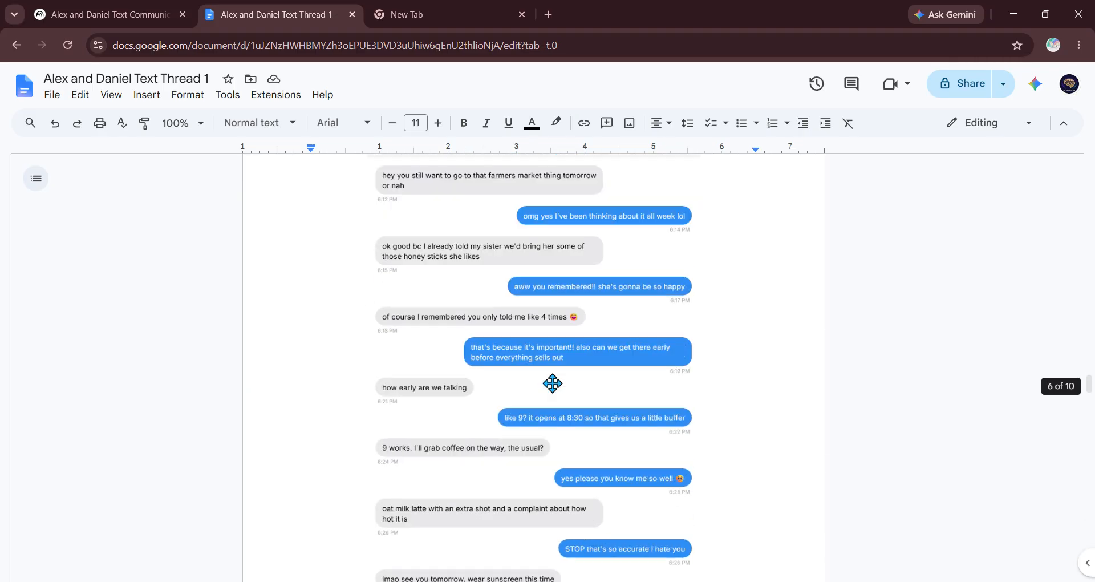
scroll(552, 383, down, 20)
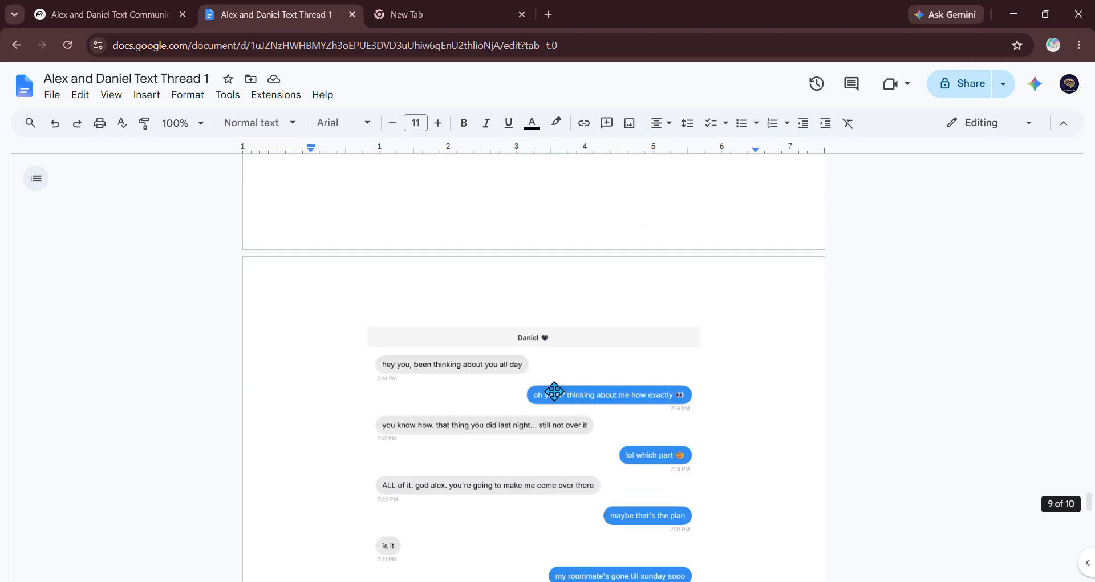
scroll(427, 376, down, 9)
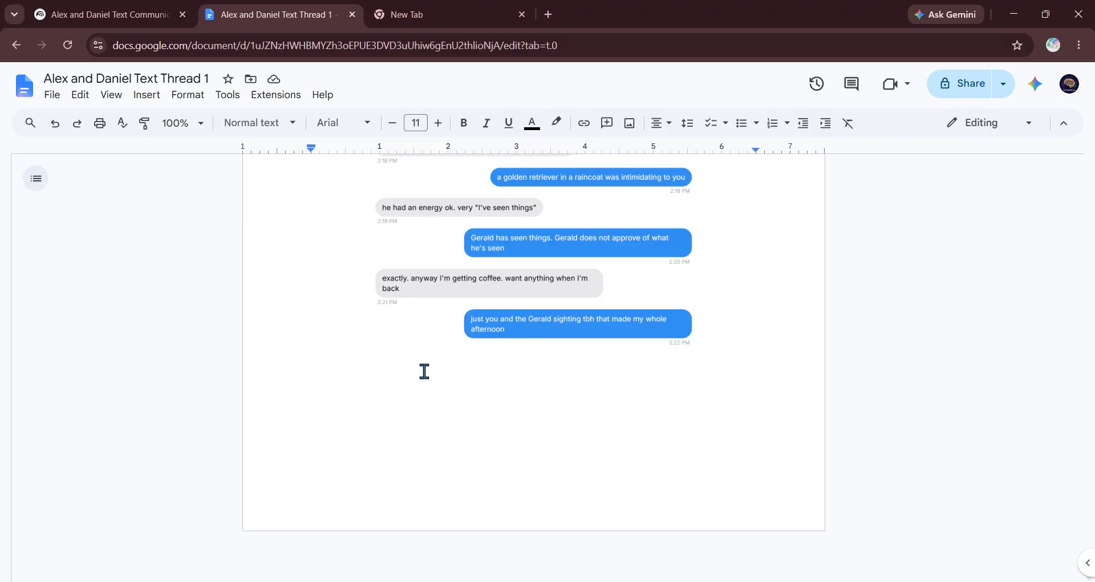
scroll(423, 372, up, 12)
scroll(423, 370, up, 18)
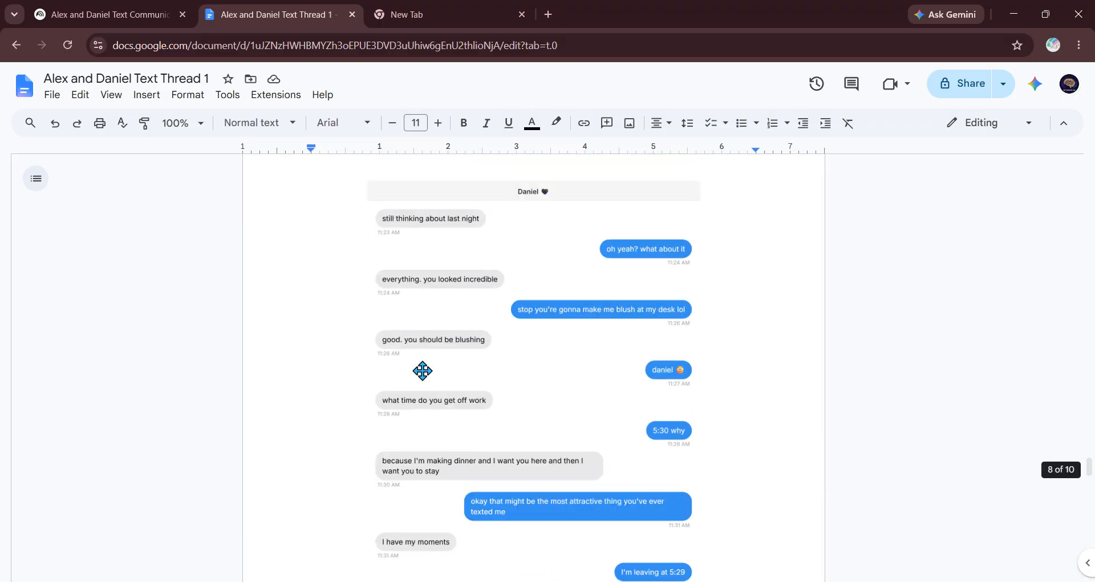
scroll(422, 371, up, 20)
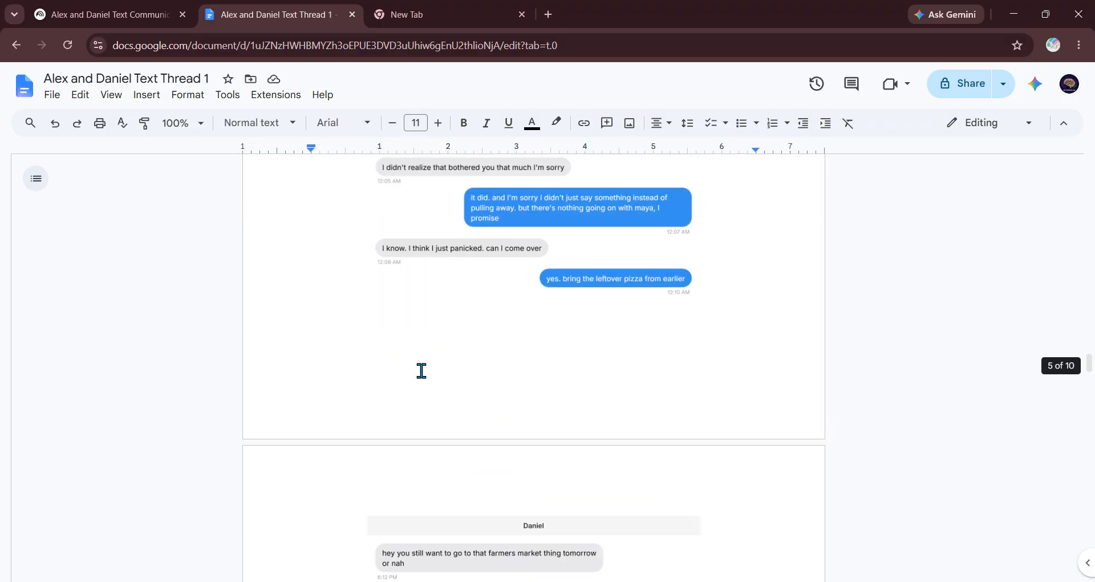
scroll(422, 371, up, 15)
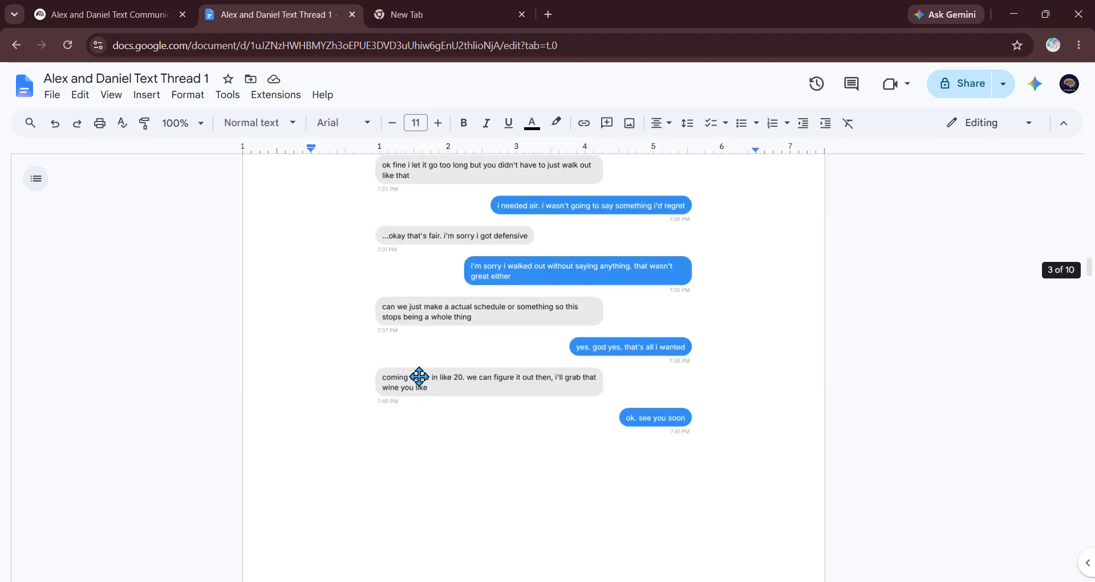
scroll(419, 376, up, 20)
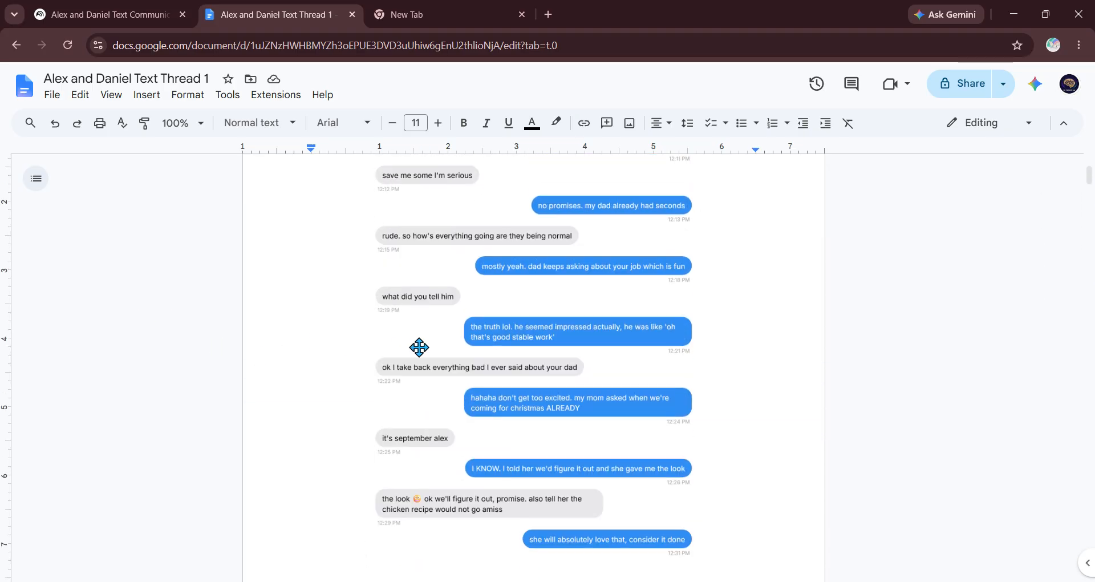
scroll(398, 298, down, 4)
scroll(397, 298, down, 4)
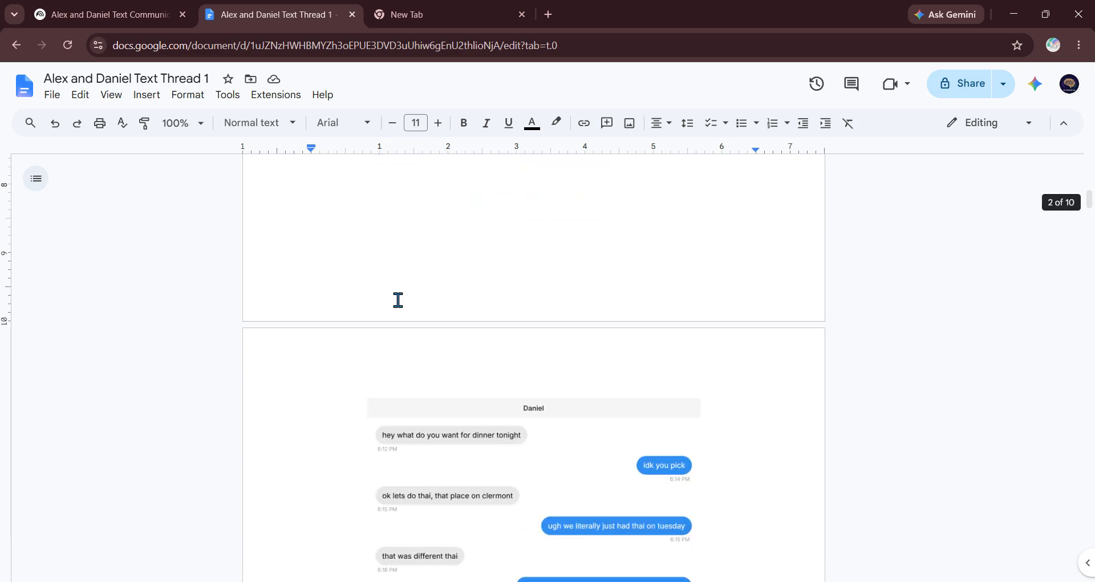
scroll(397, 299, down, 3)
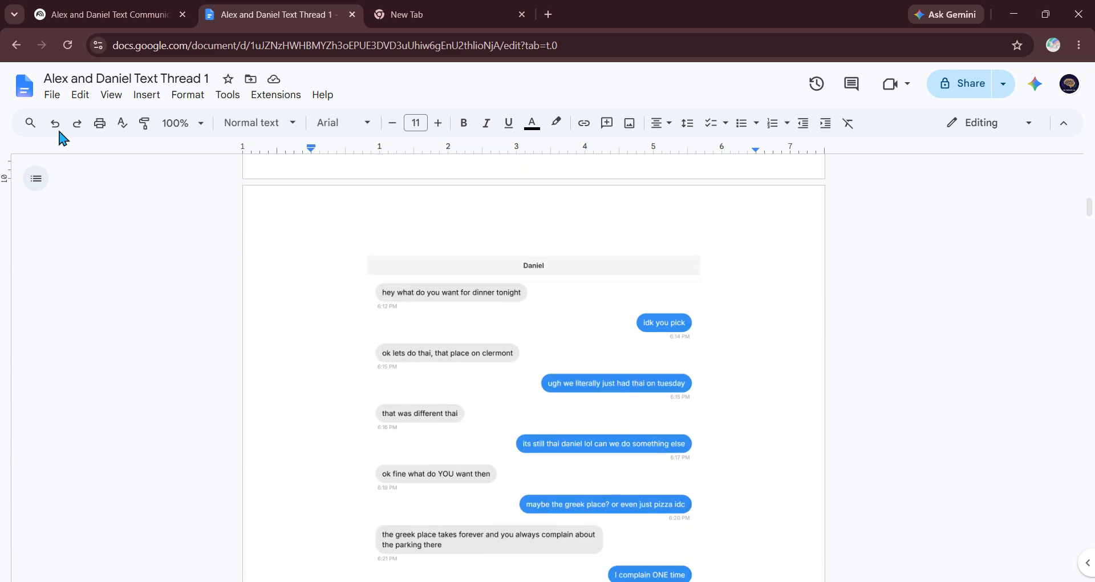
Step: Return to Docs home and open the Alex and Daniel Text Thread 2 document
click(24, 85)
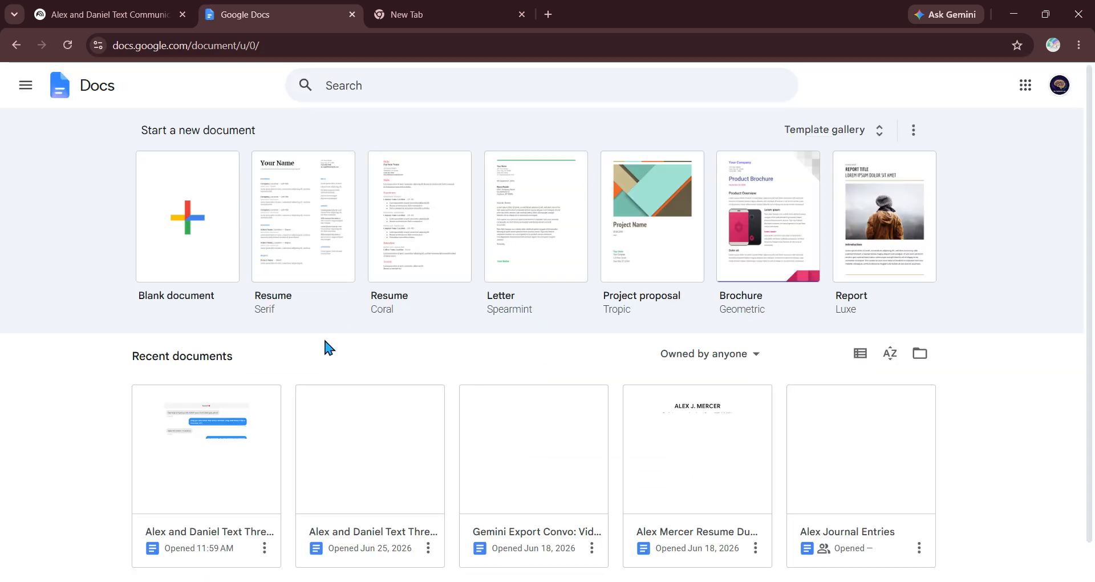
scroll(323, 342, down, 1)
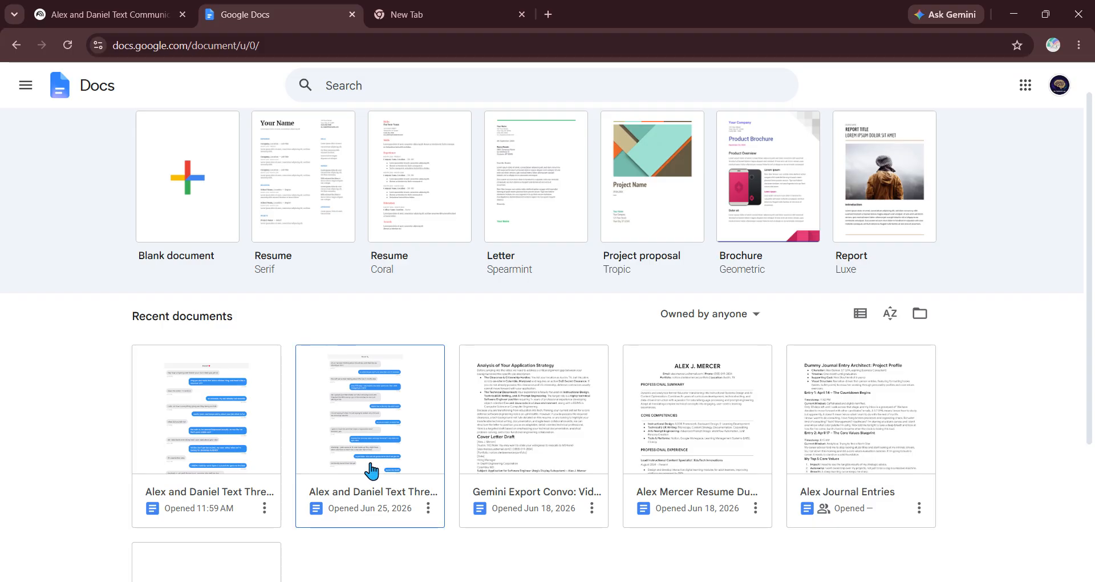
click(317, 421)
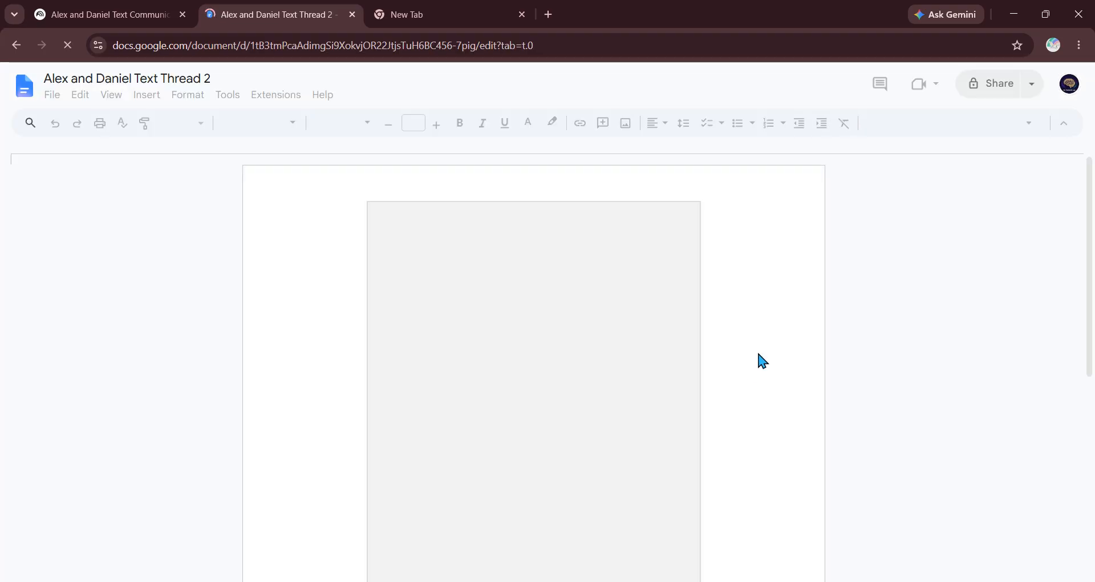
scroll(730, 351, down, 10)
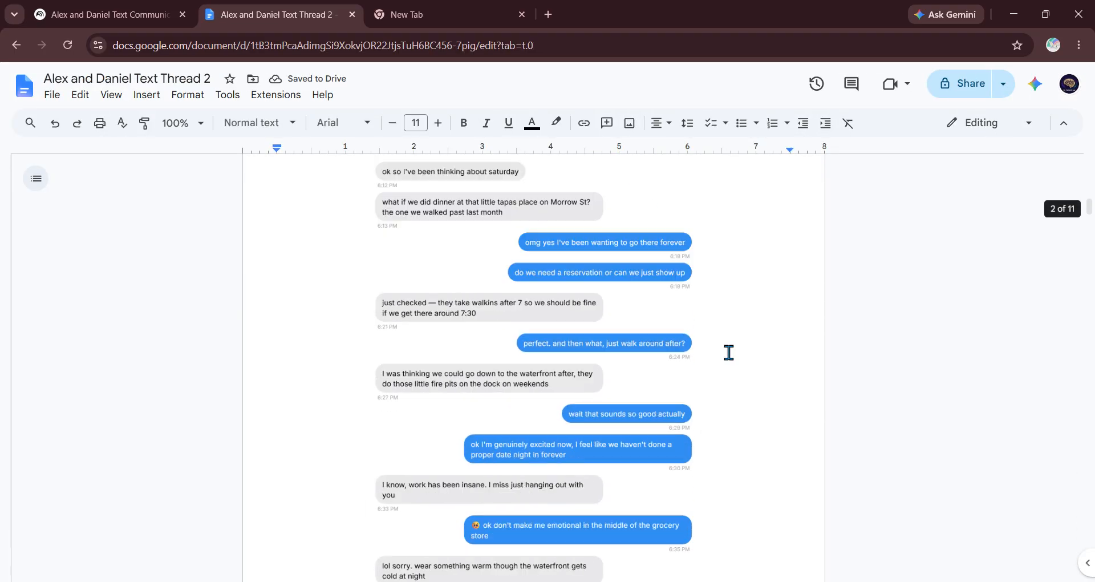
scroll(942, 314, down, 20)
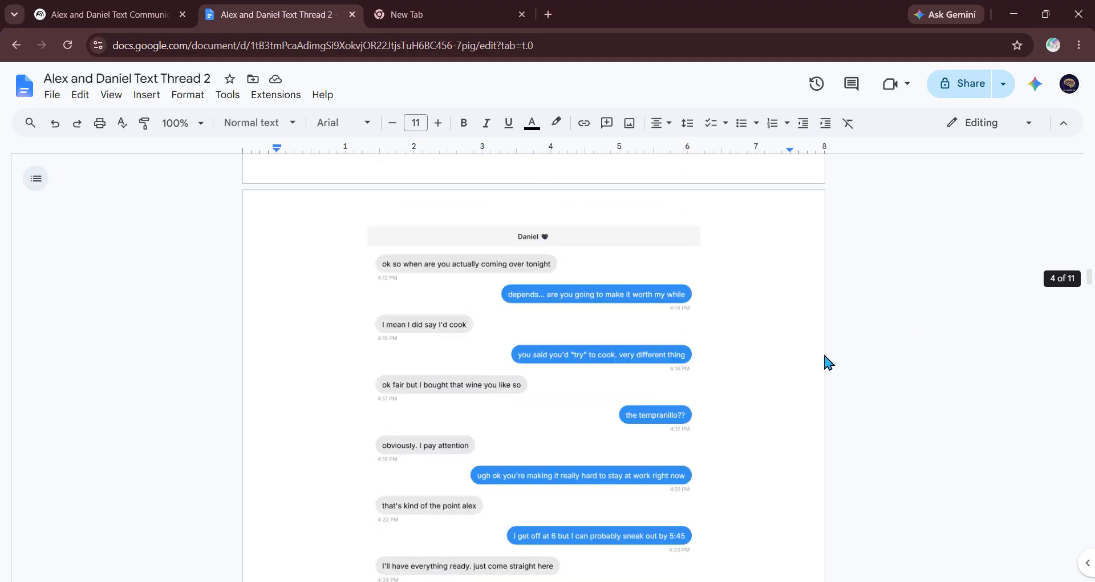
scroll(758, 352, down, 20)
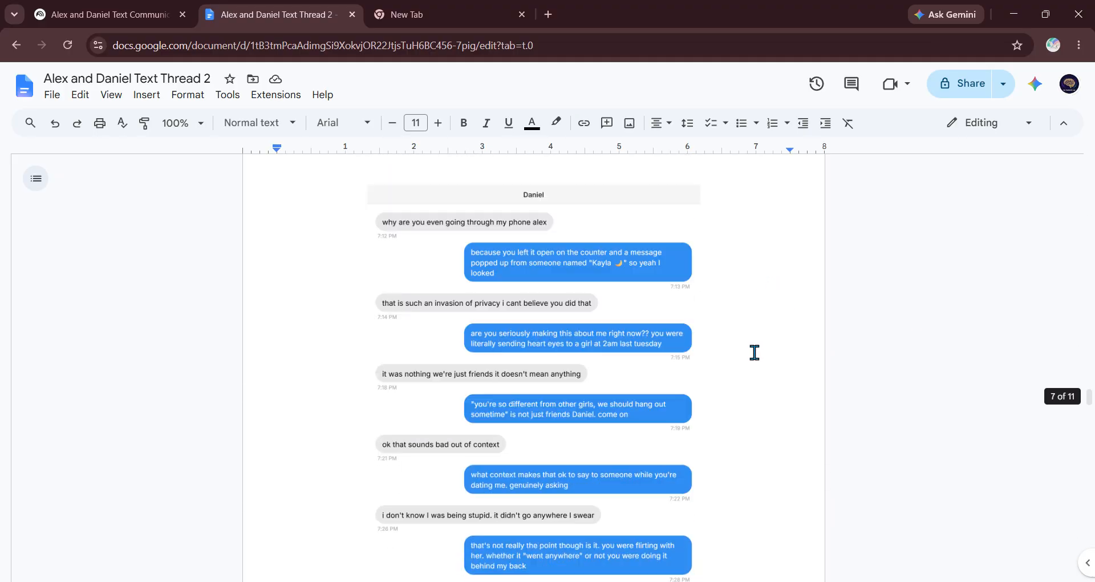
scroll(754, 352, down, 20)
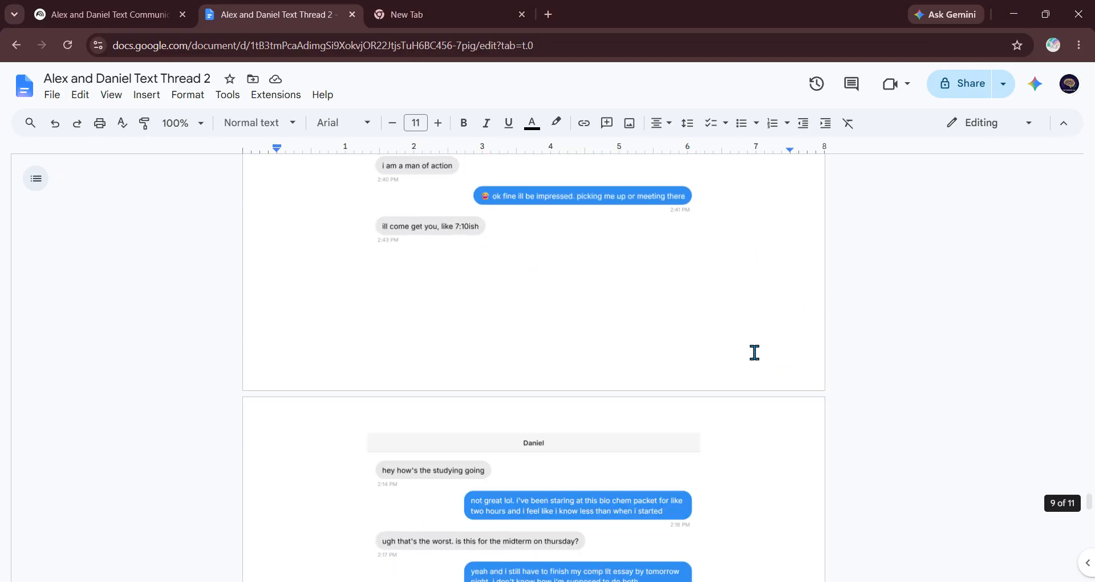
scroll(498, 319, down, 3)
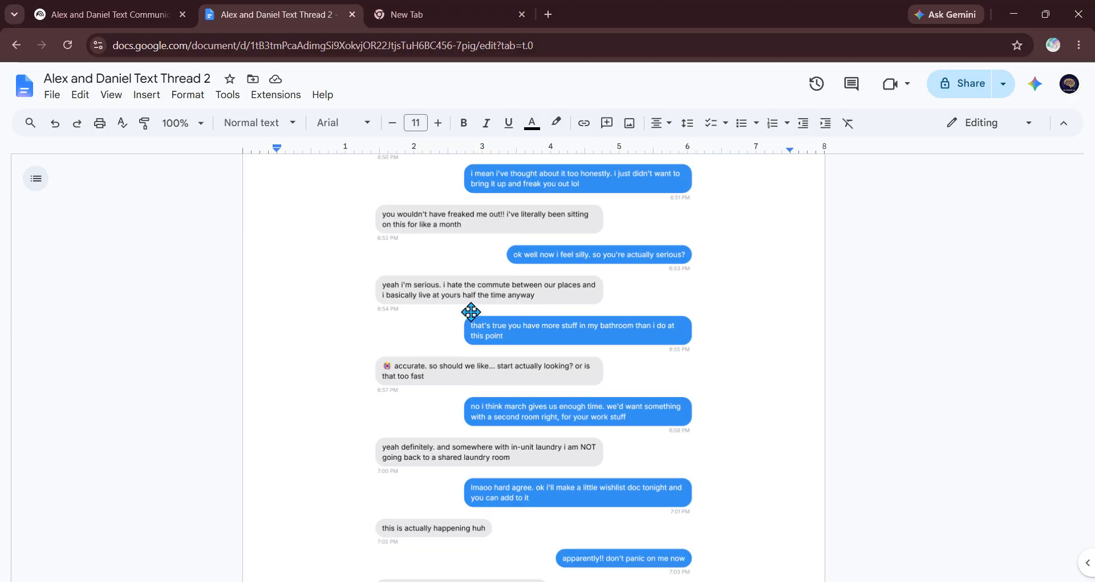
scroll(469, 310, up, 10)
scroll(467, 310, up, 20)
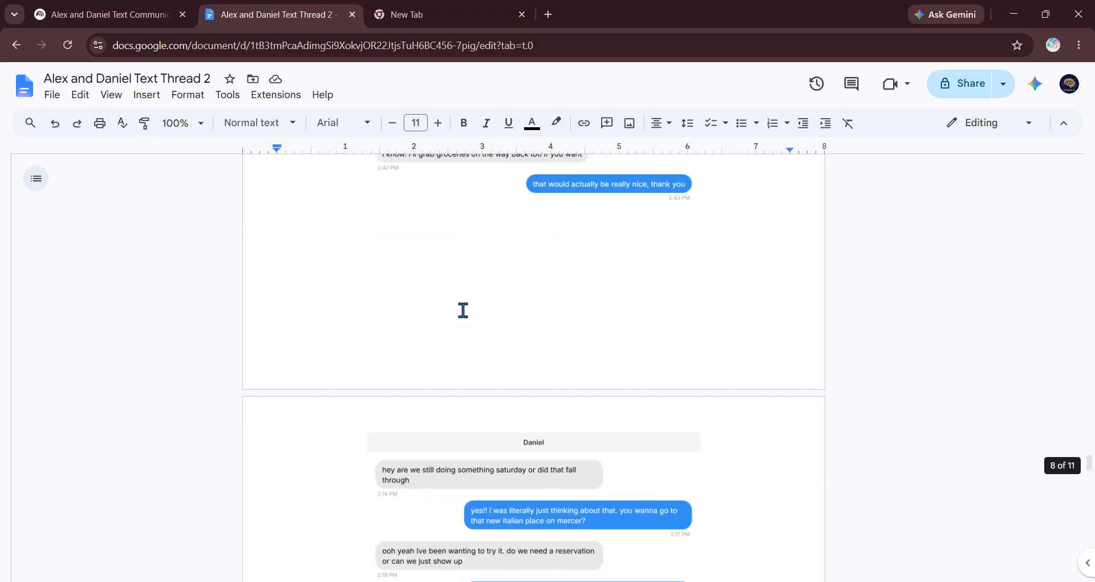
scroll(462, 311, up, 17)
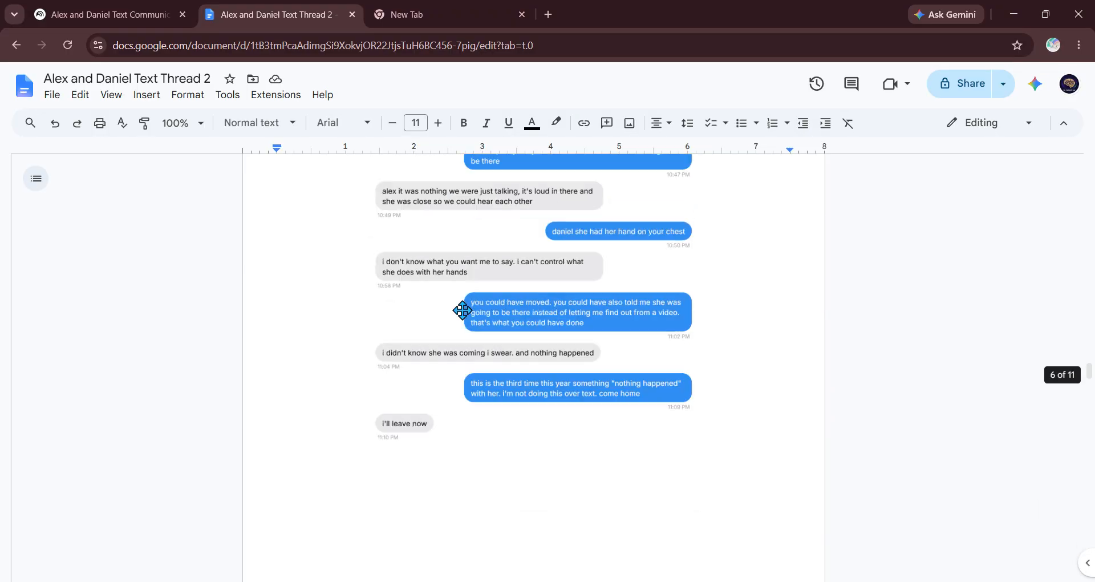
scroll(407, 306, up, 17)
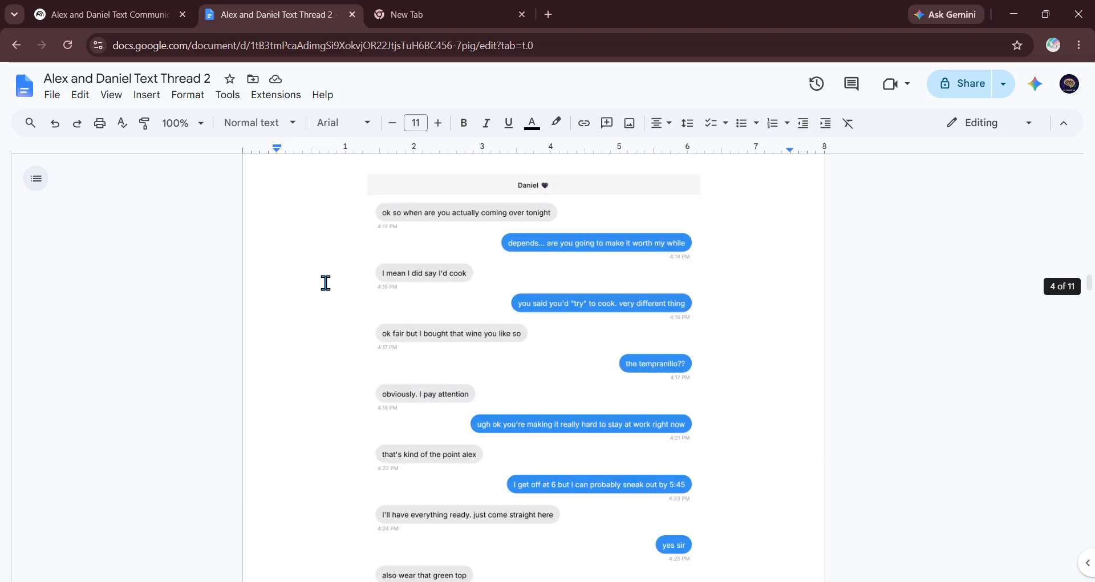
scroll(326, 283, up, 17)
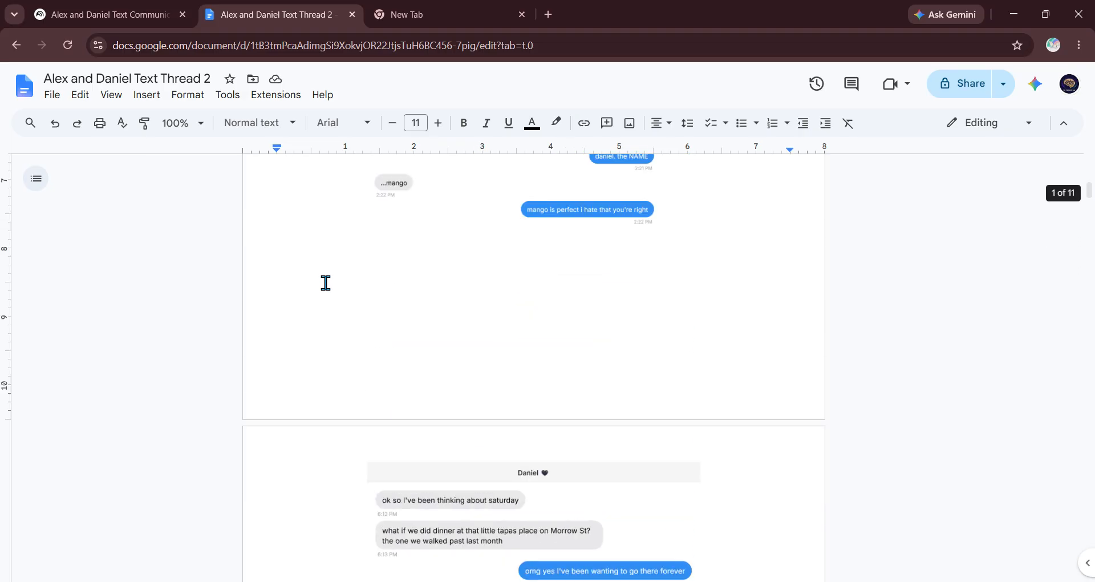
scroll(324, 283, up, 1)
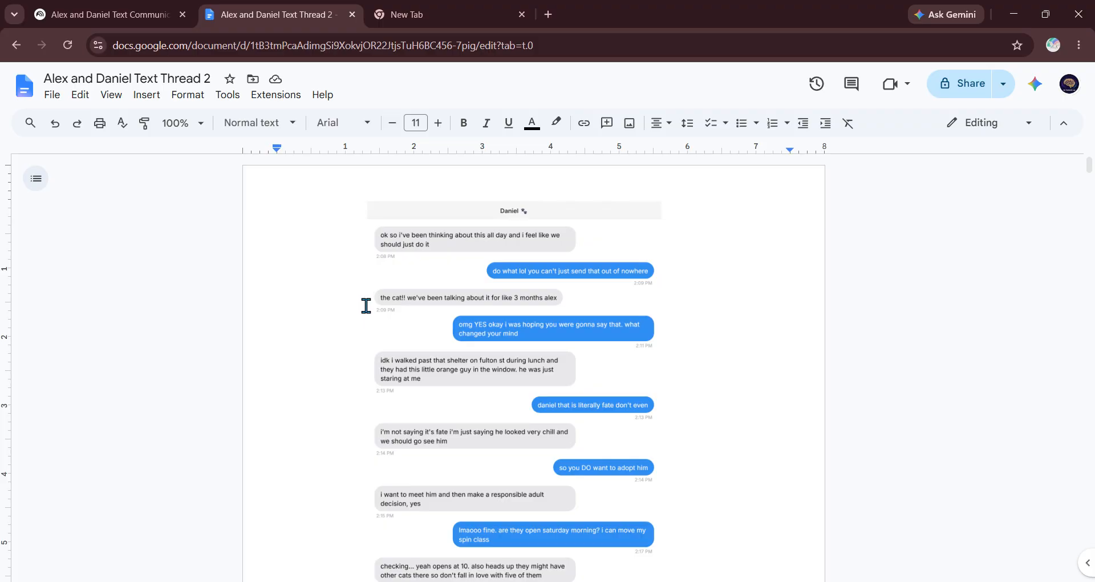
scroll(436, 266, down, 3)
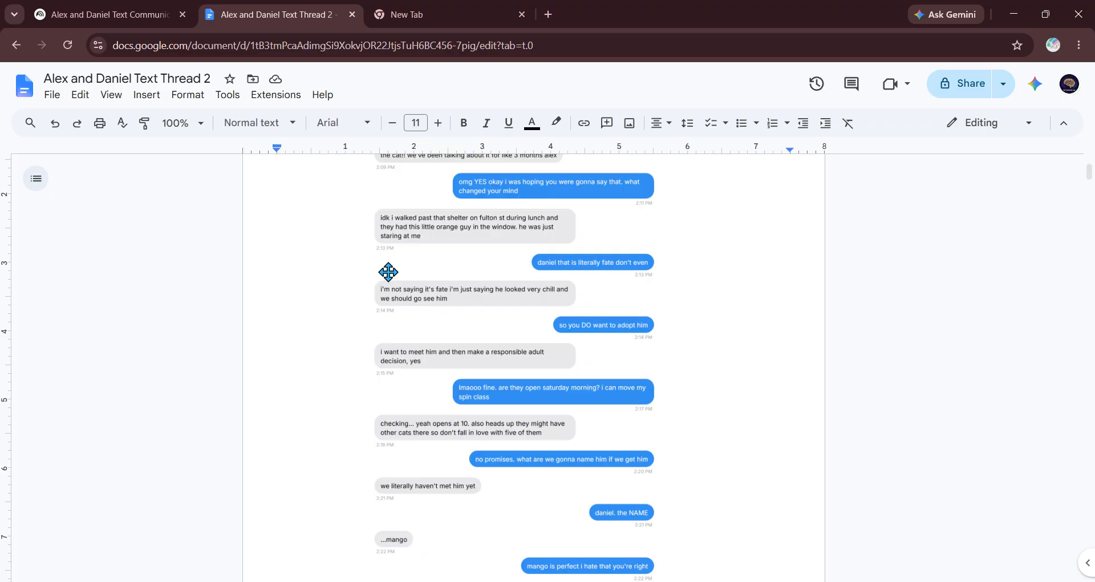
scroll(387, 271, up, 3)
Step: On the blank new tab, show the Google apps list scrolled down toward NotebookLM
click(423, 11)
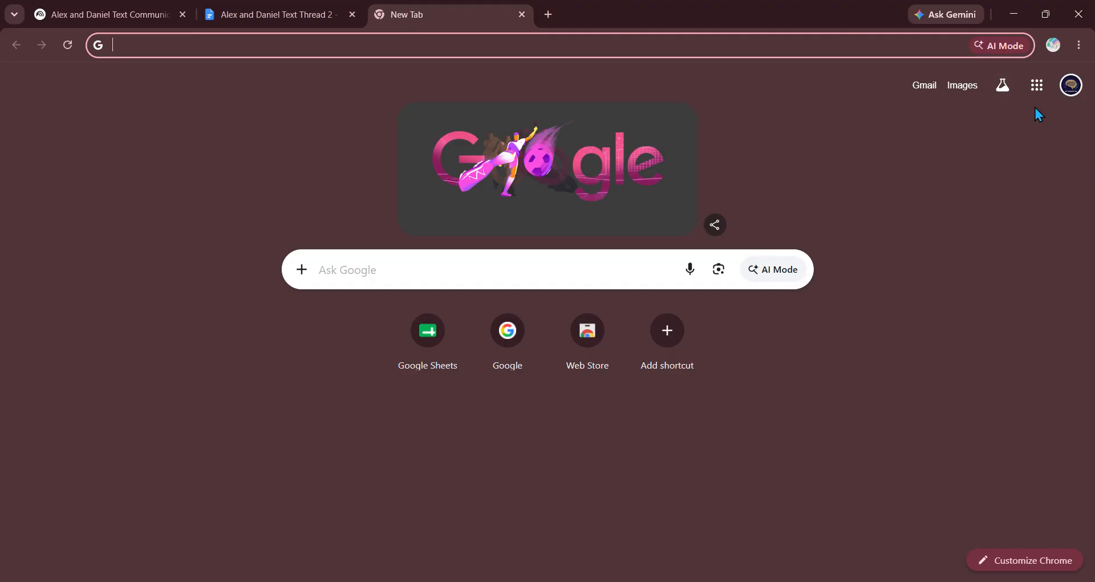
click(1032, 87)
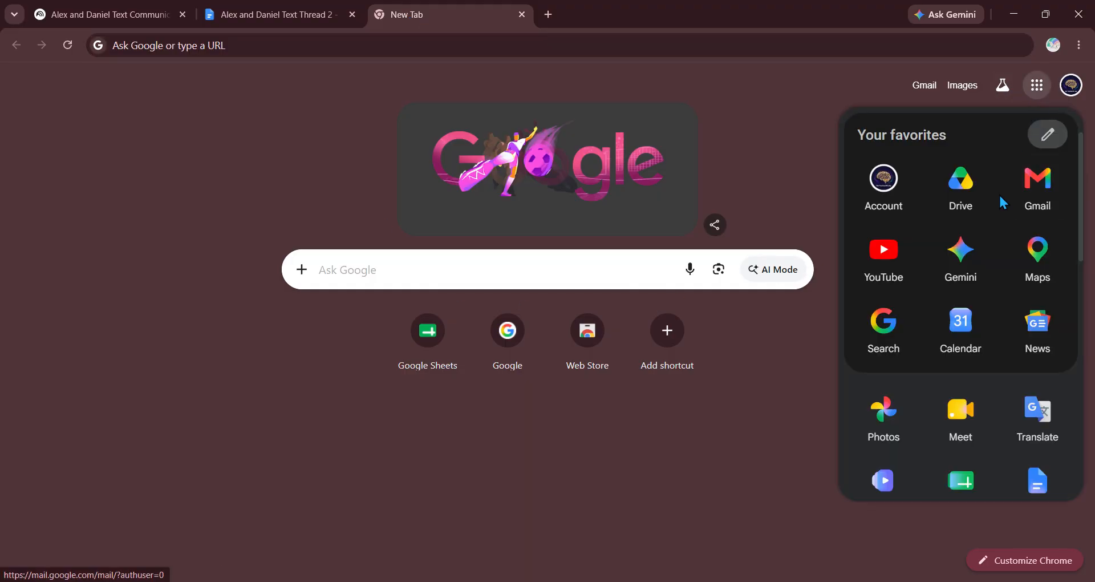
scroll(988, 211, down, 3)
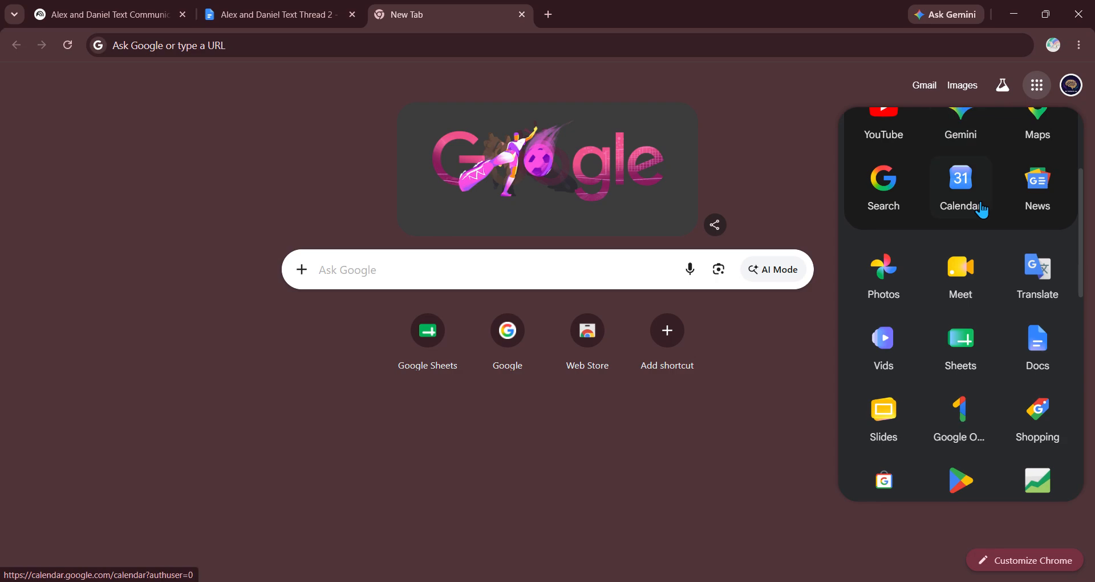
scroll(1011, 178, down, 10)
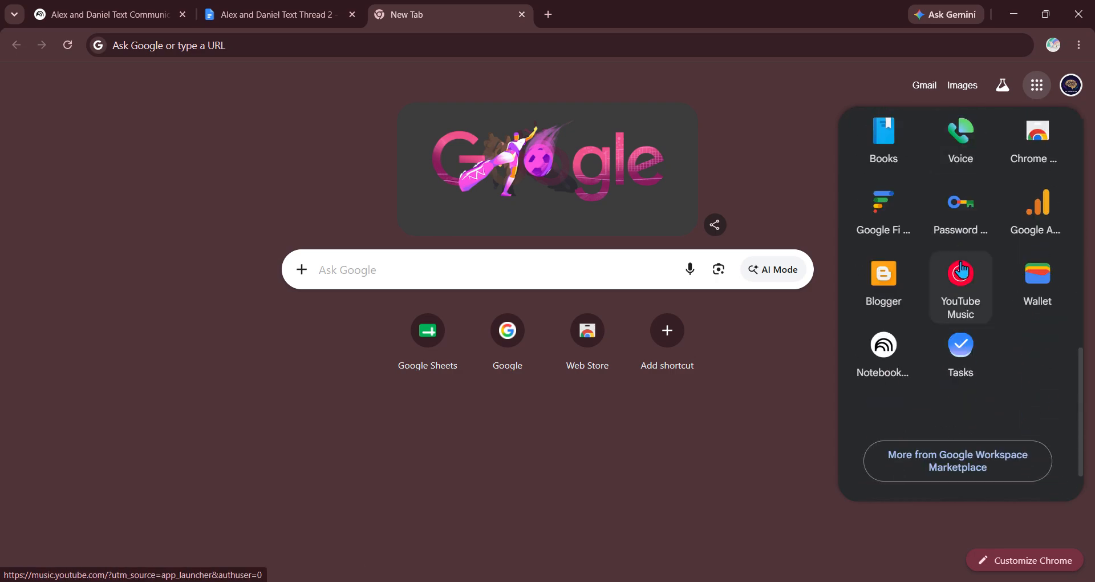
Step: Launch NotebookLM and start a new notebook
click(861, 345)
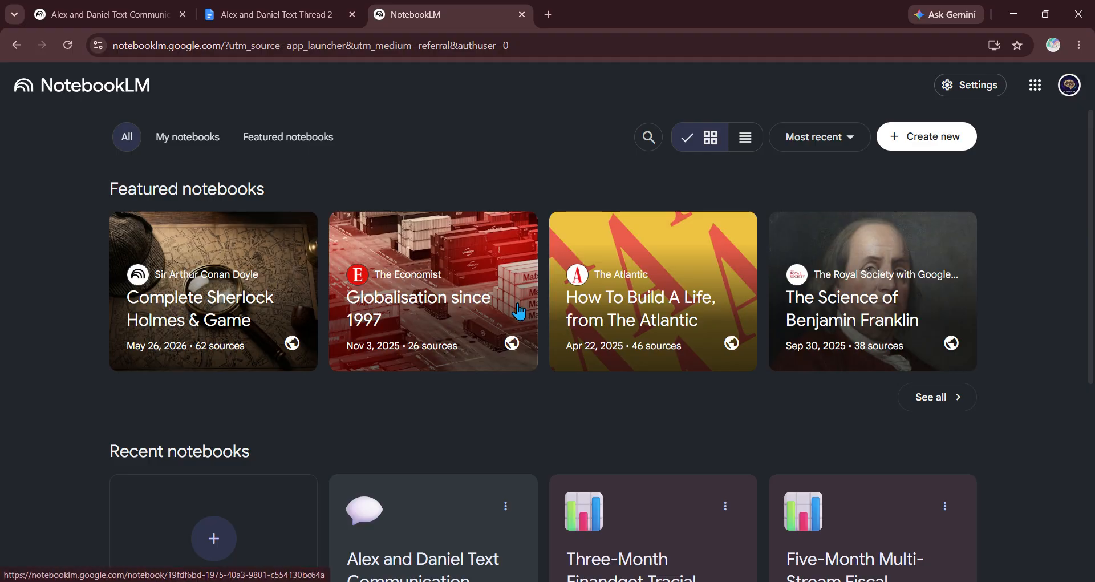
scroll(514, 305, down, 2)
scroll(515, 308, down, 2)
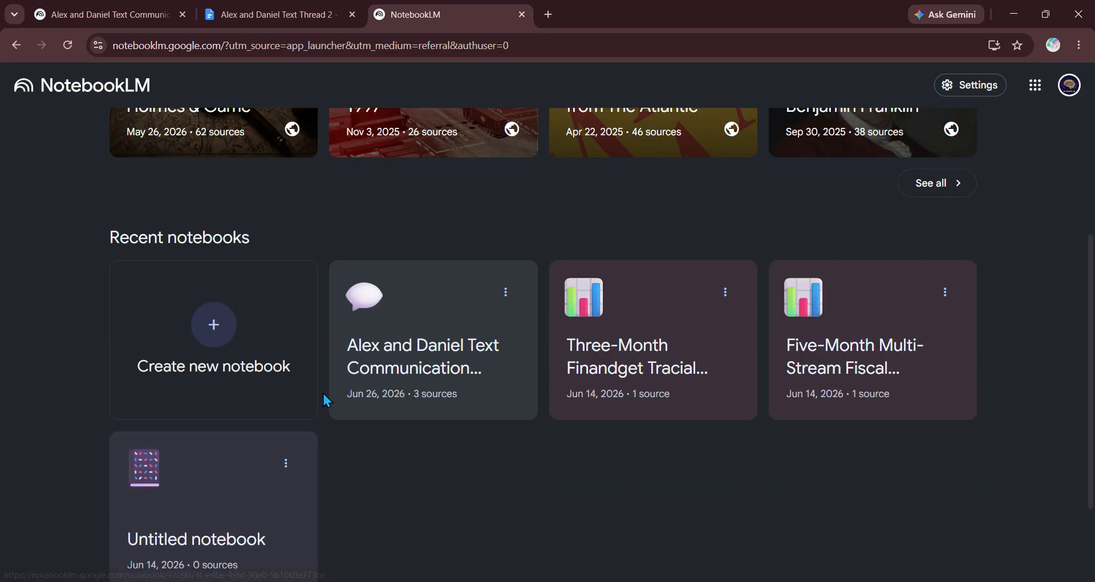
click(222, 349)
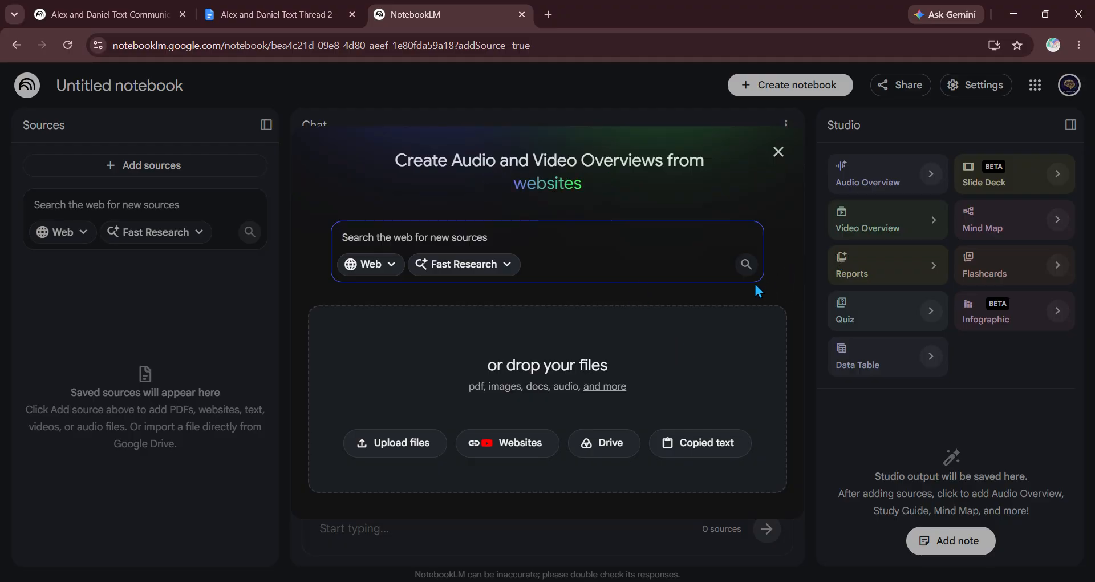
Step: Add Alex and Daniel Text Thread 1 and Text Thread 2 from Drive as sources
click(600, 440)
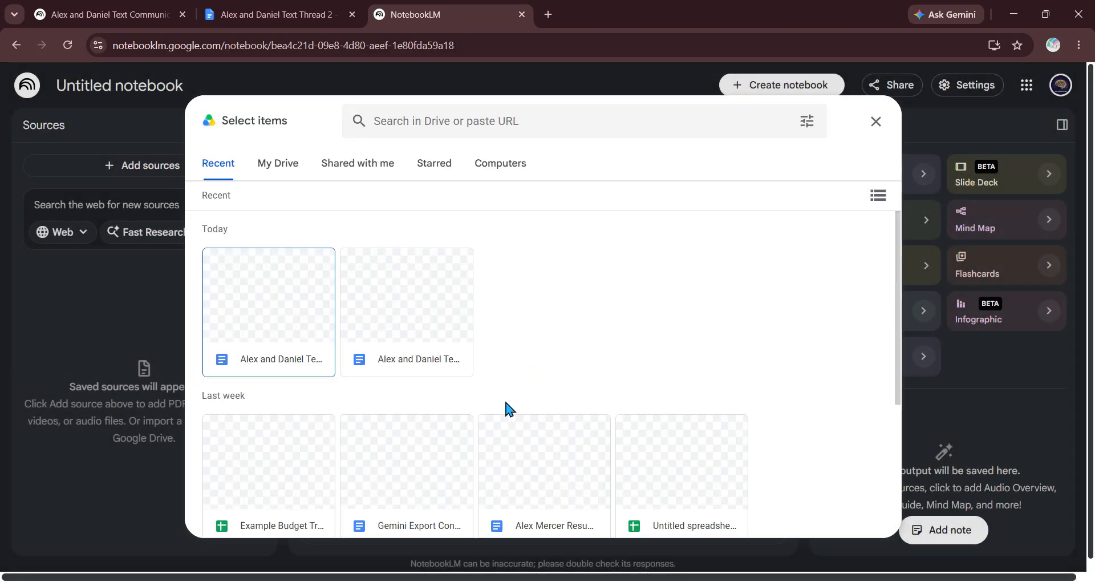
click(293, 354)
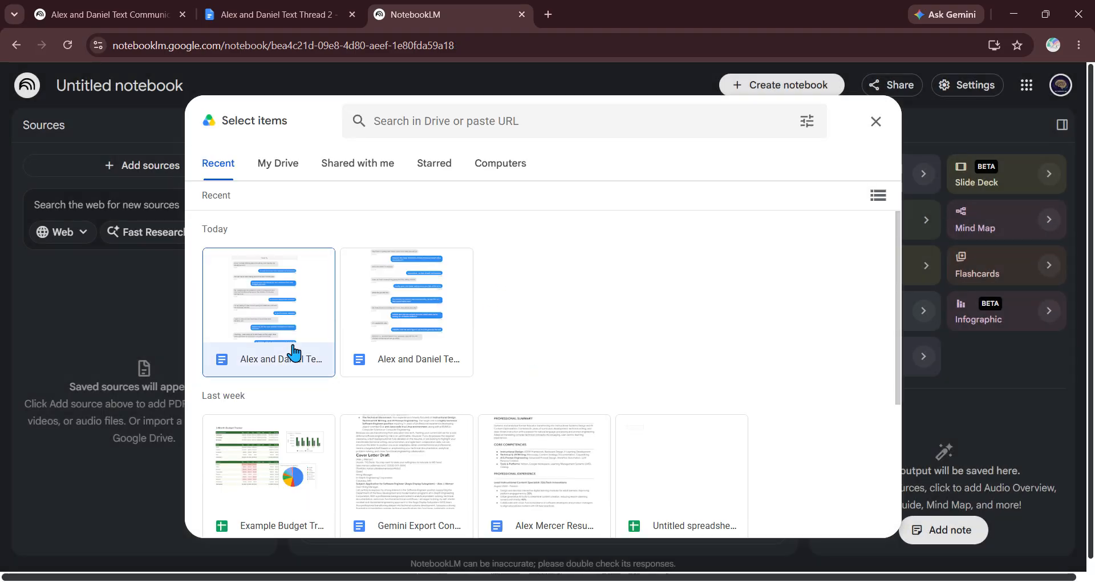
click(452, 320)
click(853, 522)
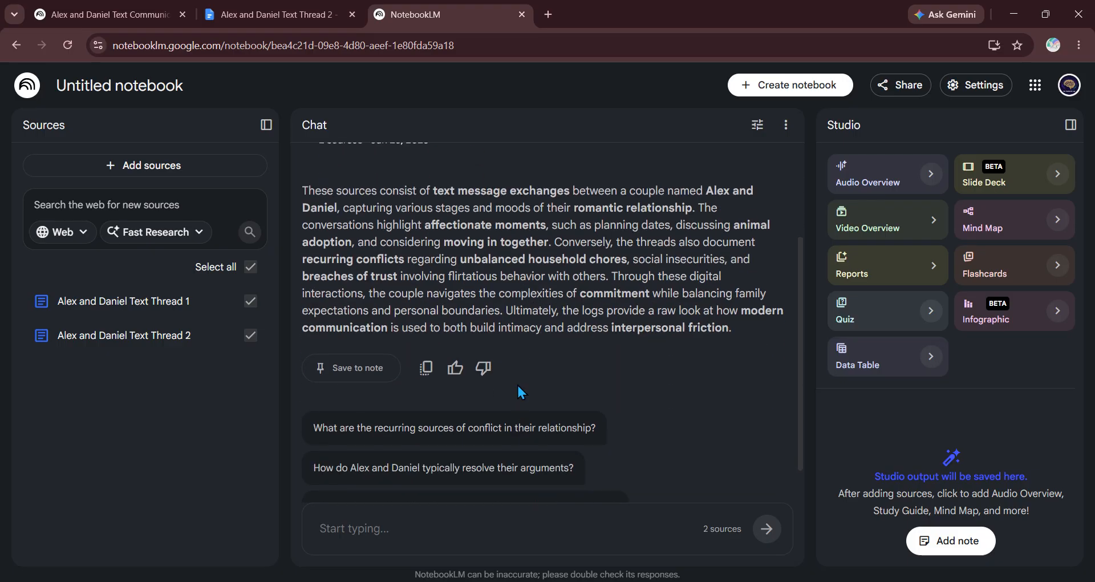
scroll(644, 377, up, 3)
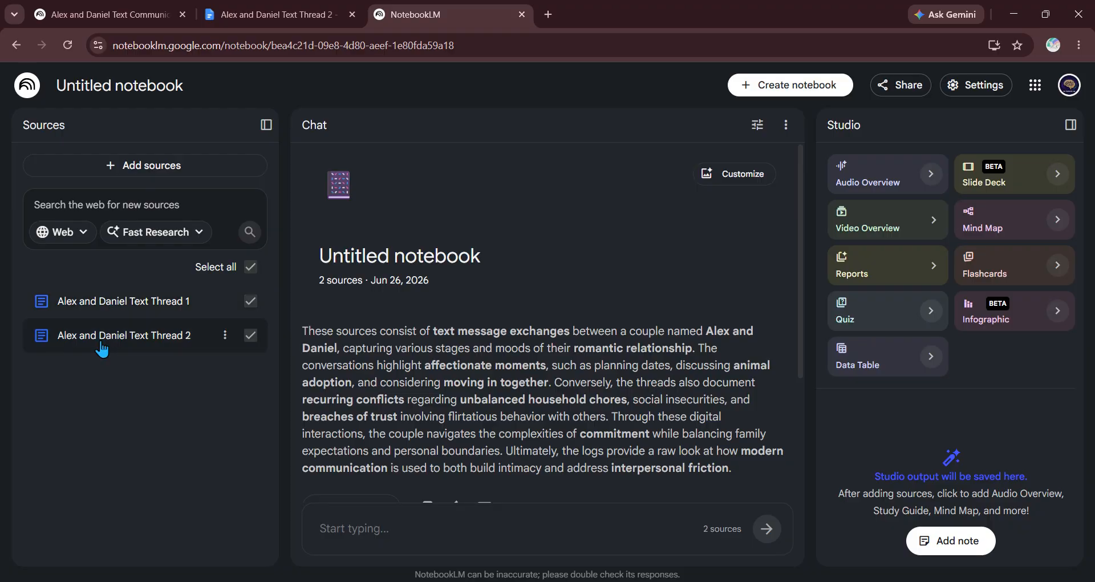
scroll(518, 385, down, 1)
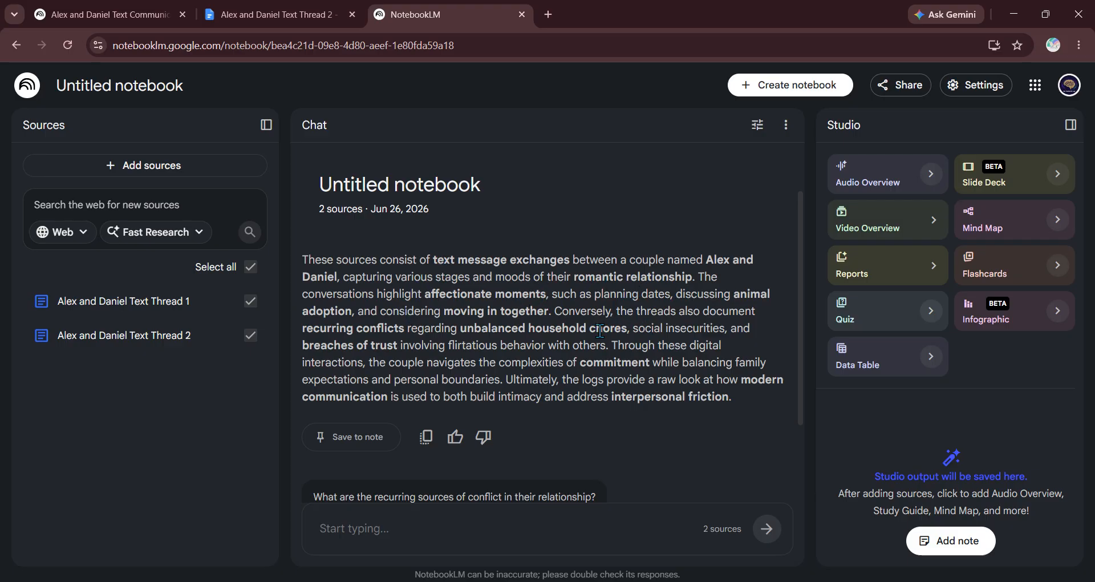
scroll(484, 356, down, 1)
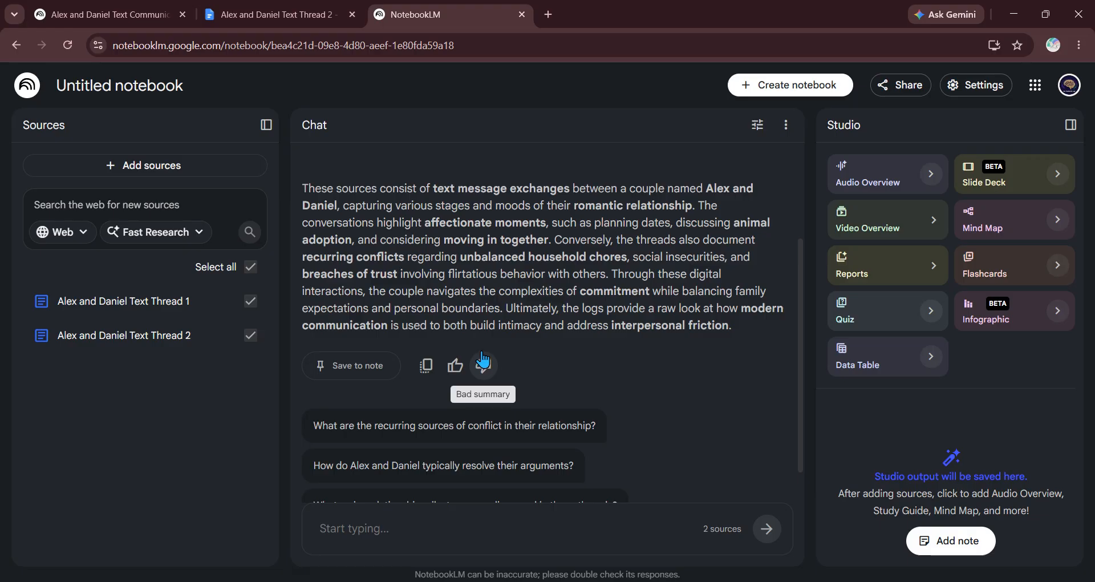
scroll(481, 361, up, 2)
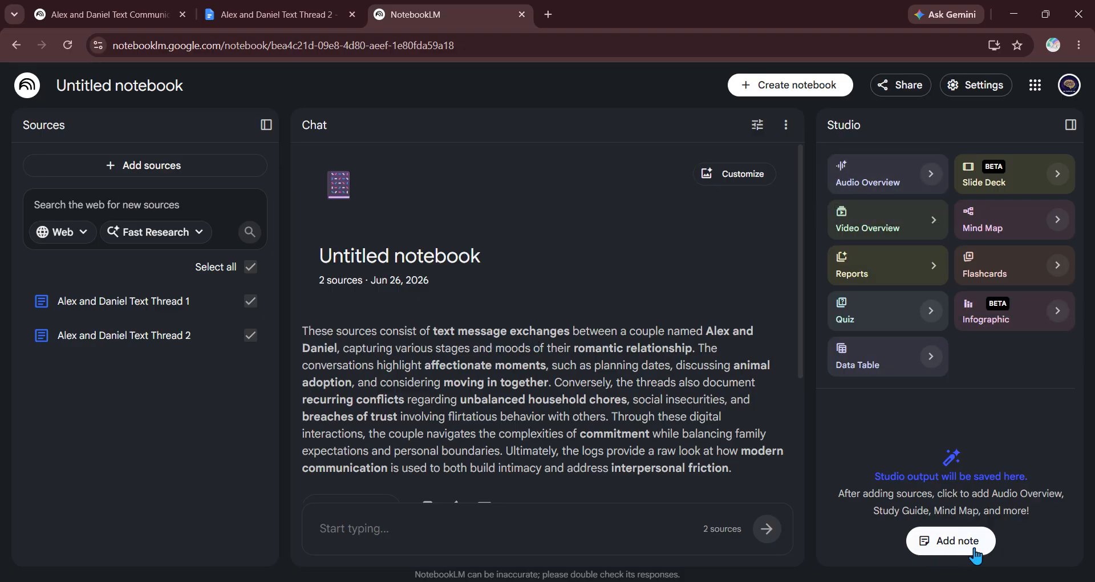
Step: Add a note 'Identifying the Messengers': blue messages are from Alex, gray from Daniel
click(953, 542)
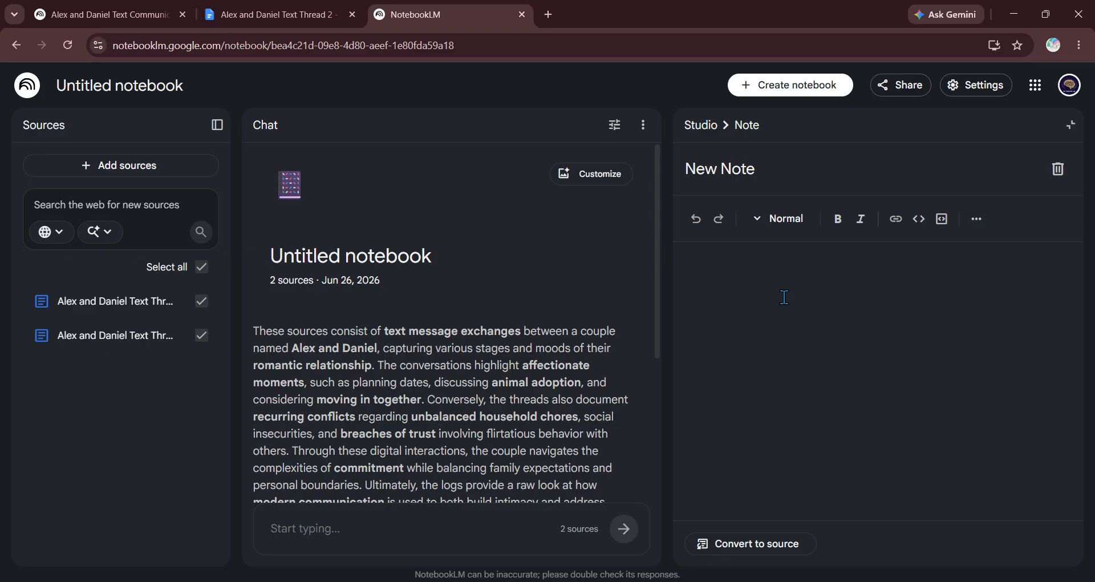
text(The blue messag)
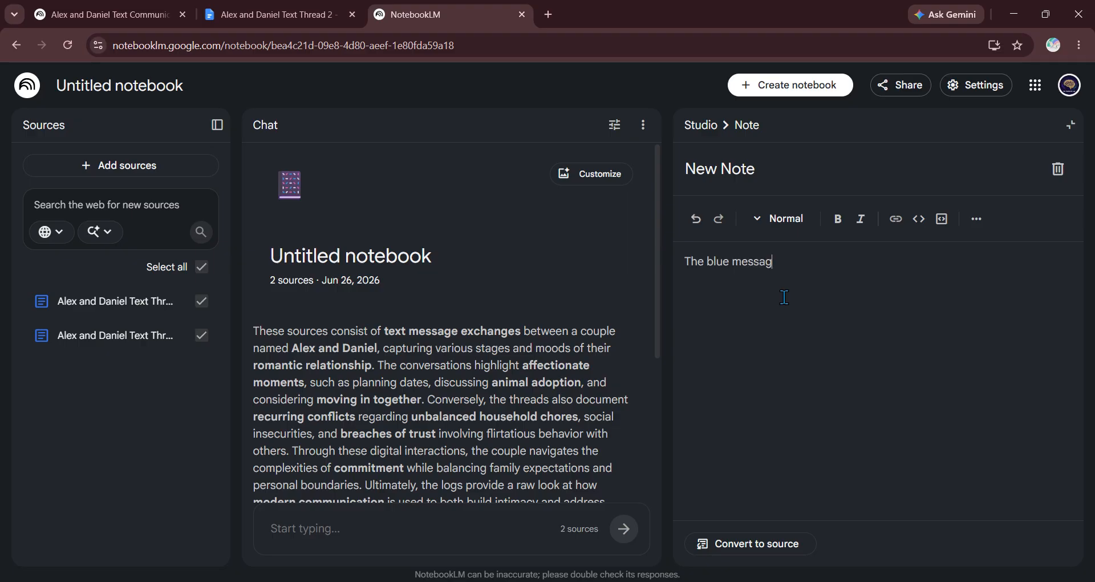
text(es are from Alex and t)
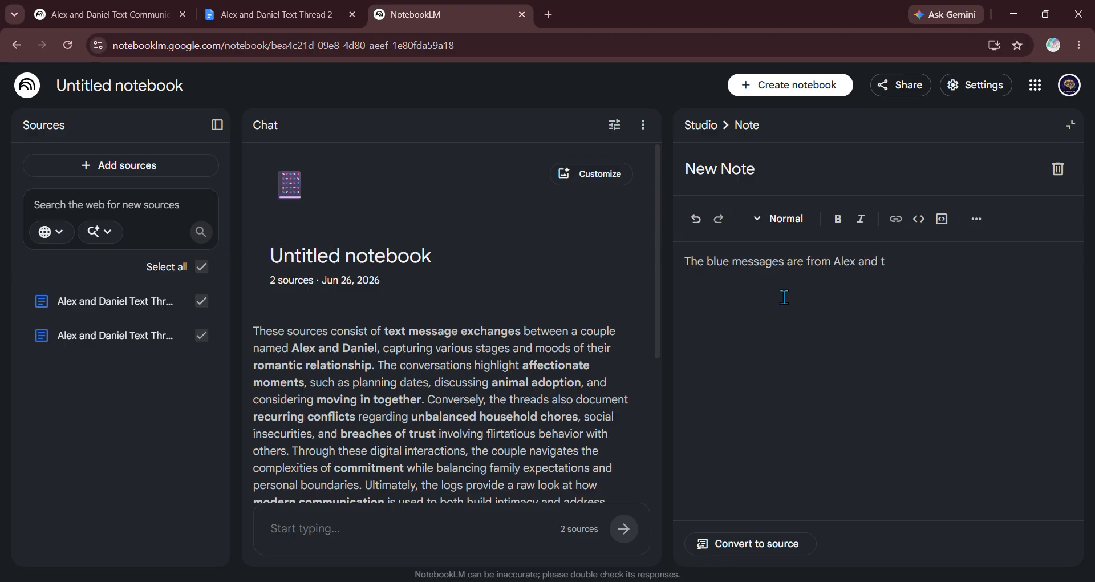
text(he gray me)
text(ssages are )
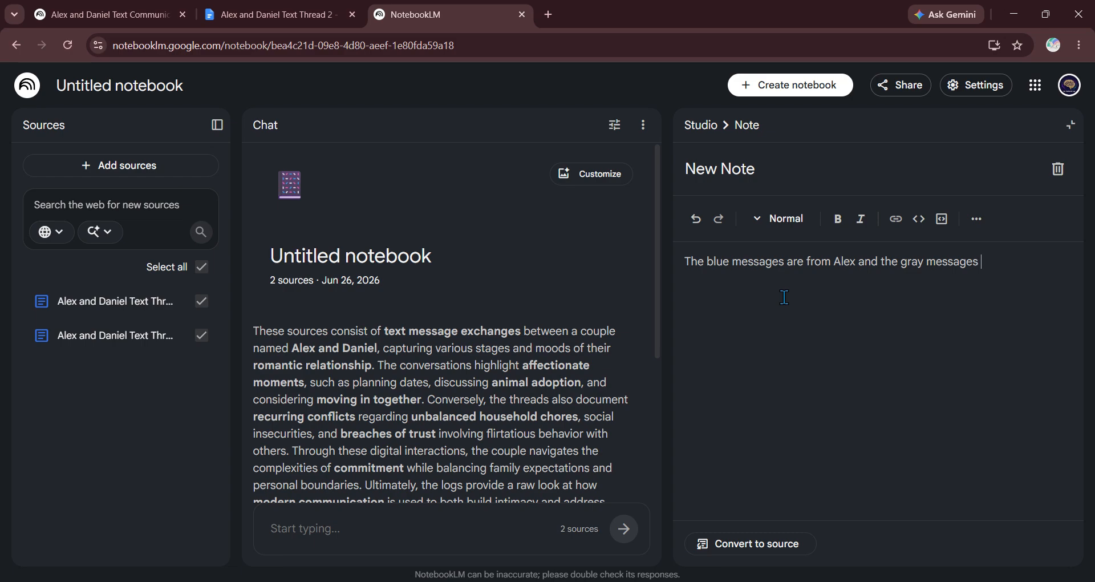
text(from Daniel.)
click(786, 151)
drag(813, 166, 676, 172)
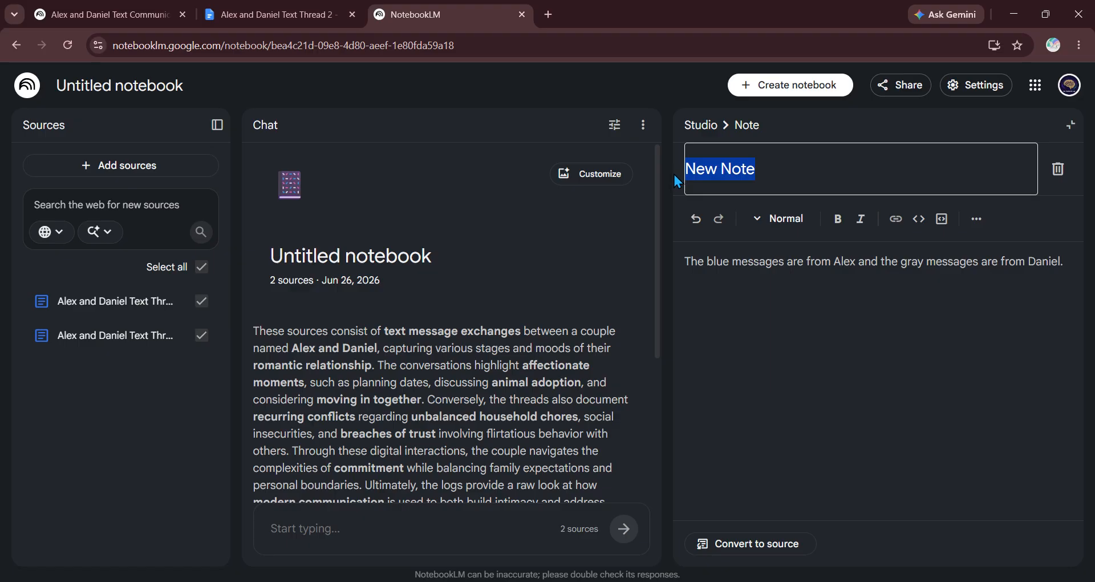
key(BackSpace)
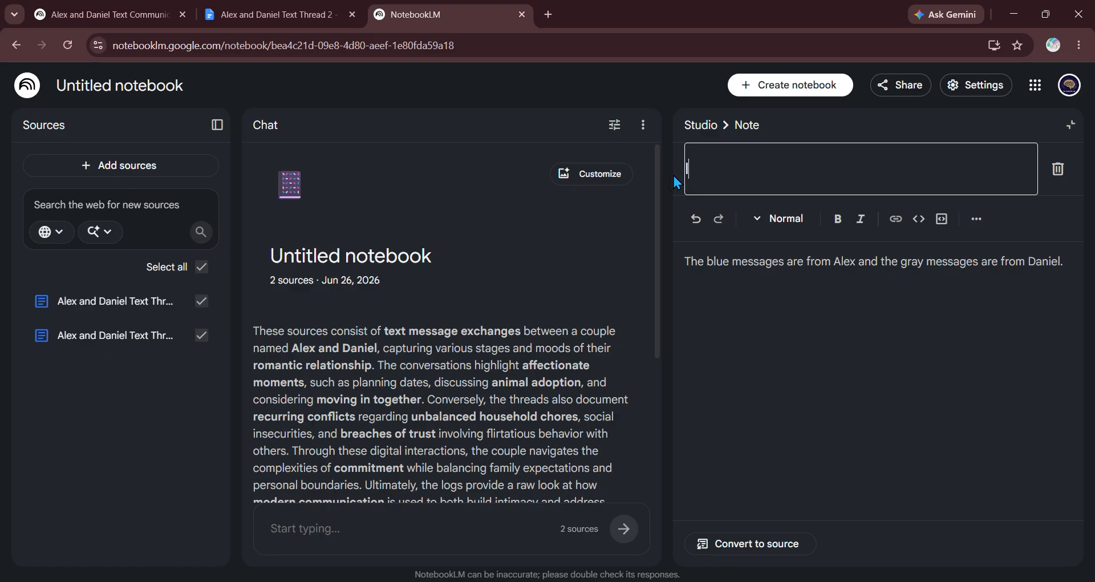
text(Identifying the )
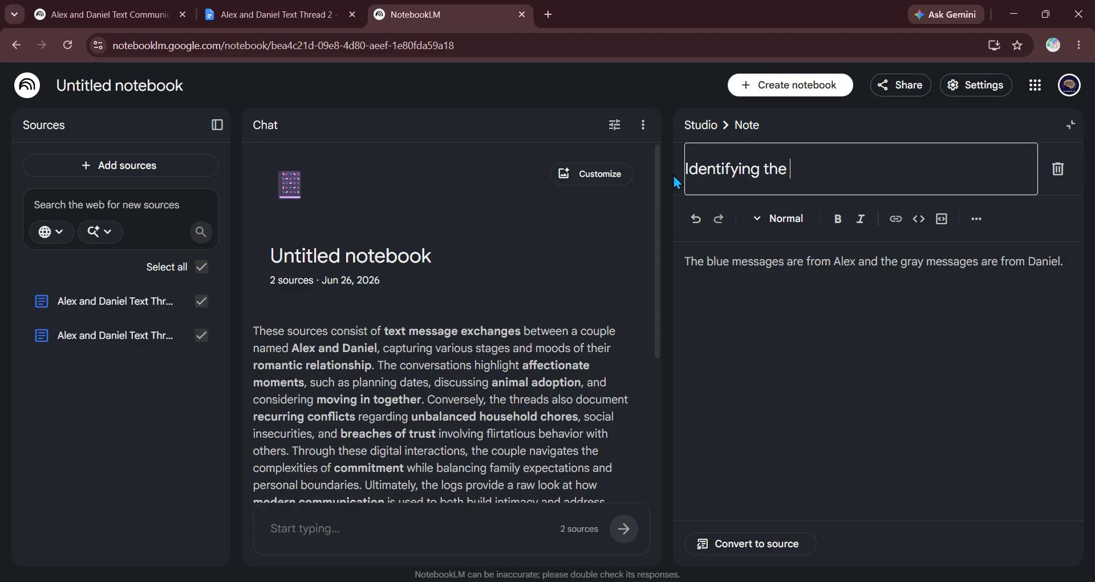
text(Messengers)
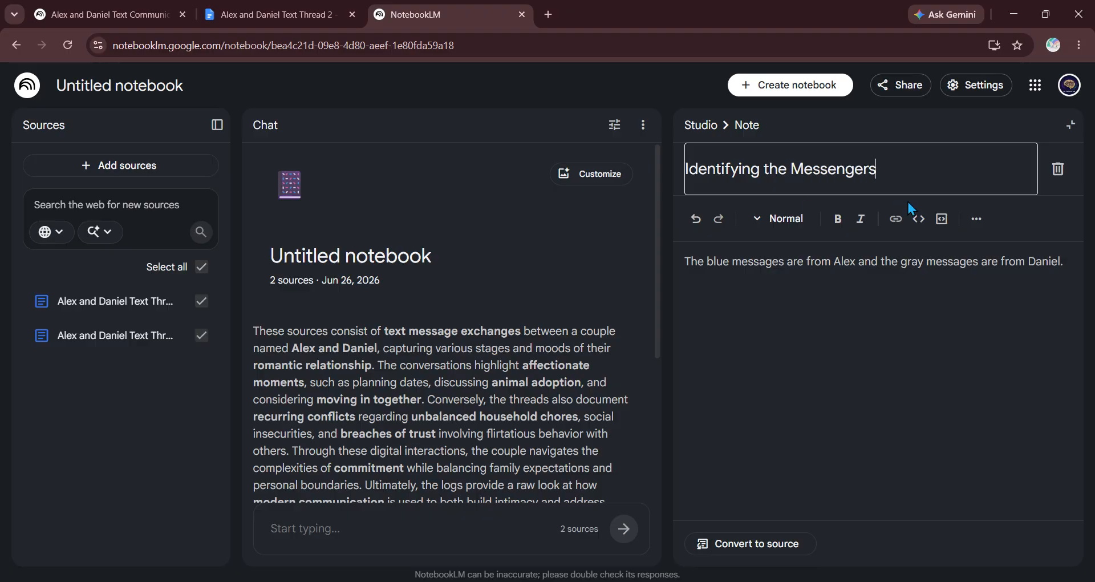
click(843, 262)
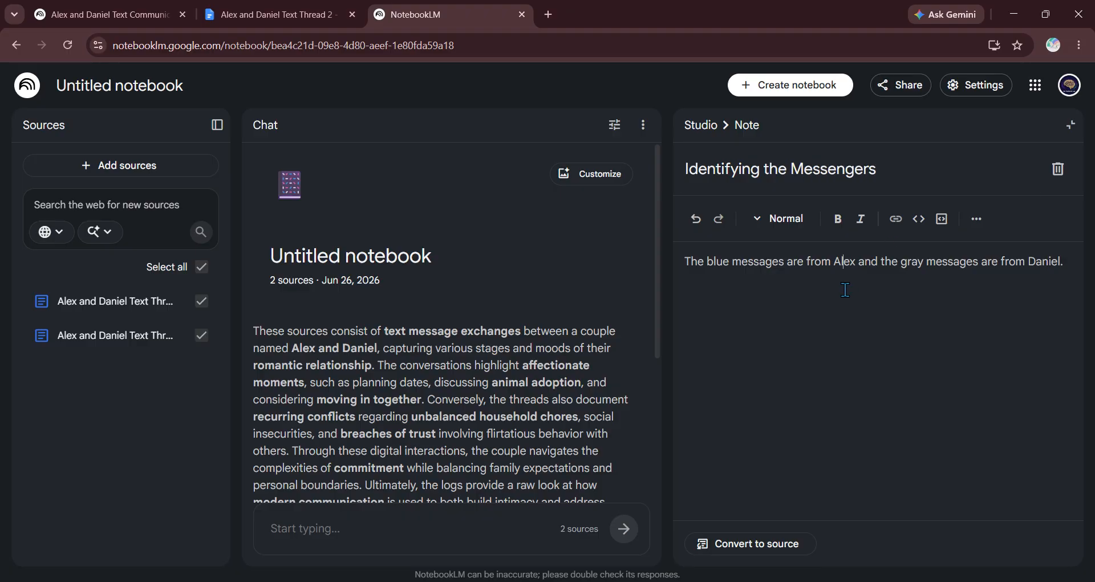
Step: Convert the note to a source and keep the title 'The Color Coded Dialogue of Alex and Daniel'
click(756, 550)
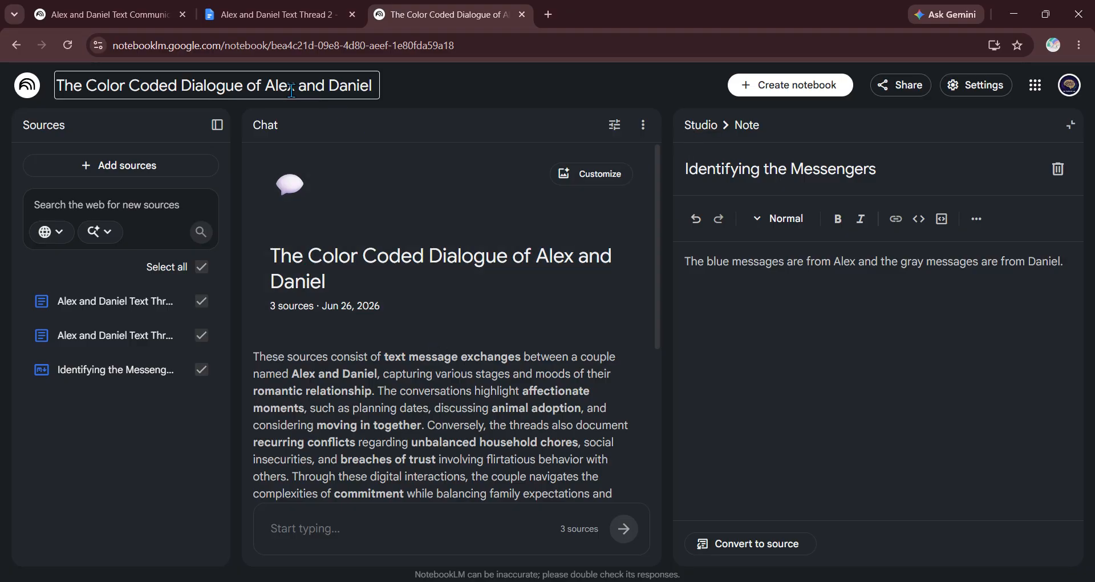
drag(293, 91, 286, 91)
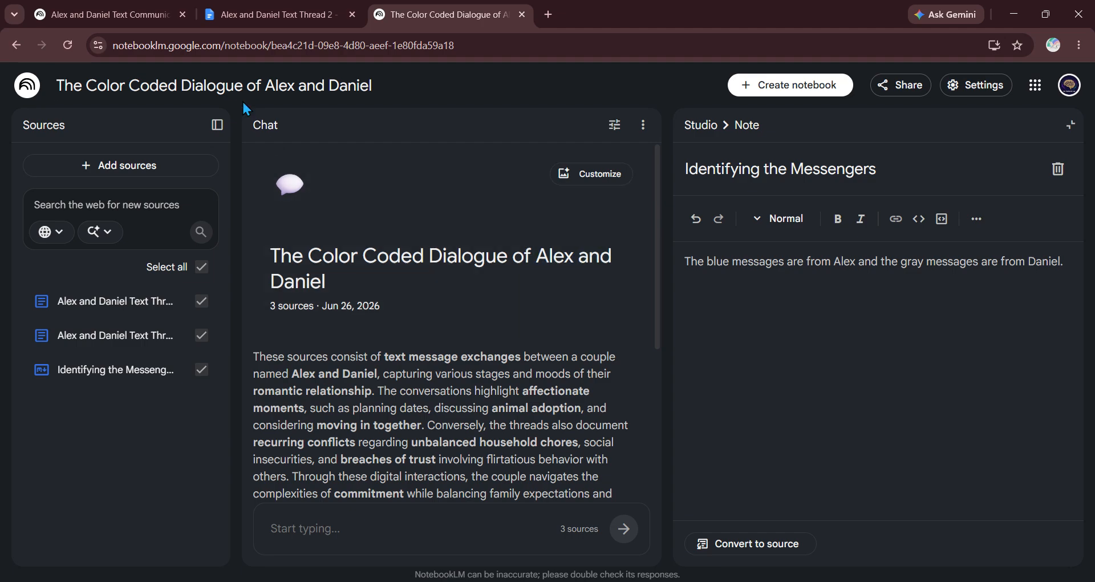
click(235, 90)
drag(75, 87, 366, 55)
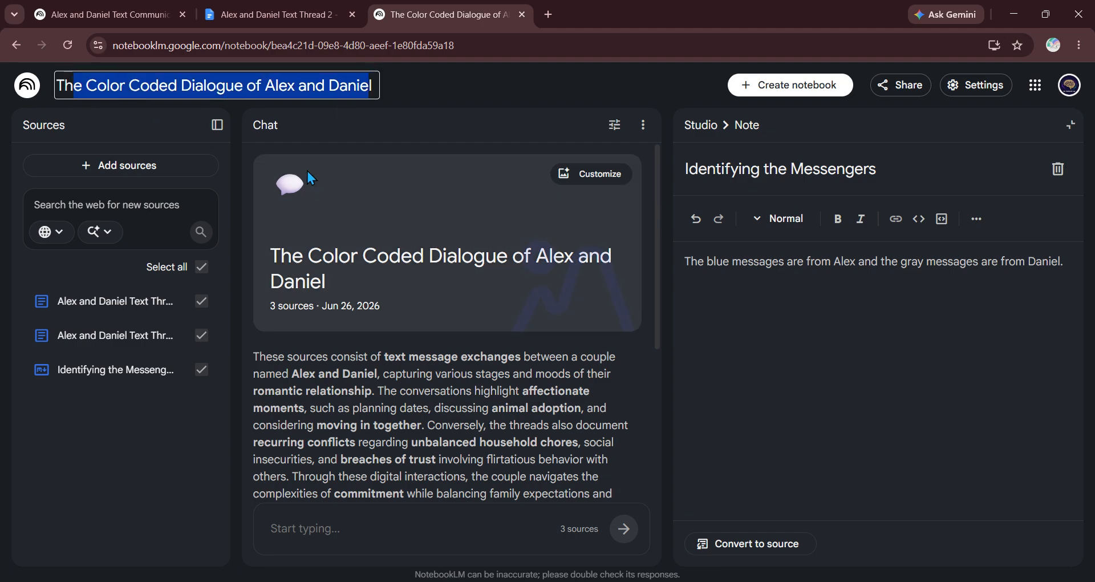
click(348, 218)
click(700, 125)
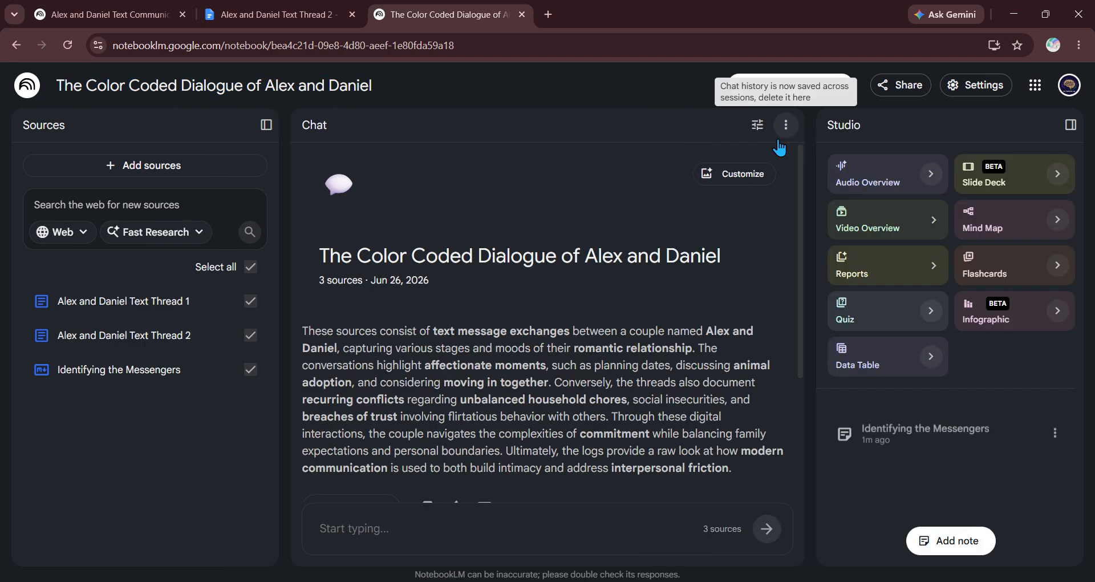
scroll(491, 326, down, 1)
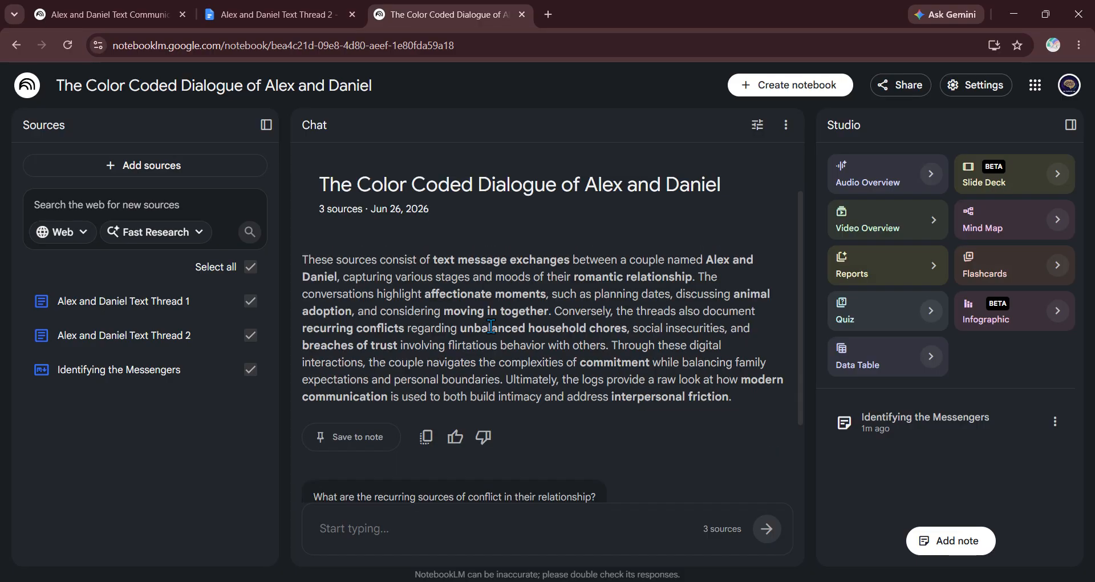
scroll(541, 284, down, 1)
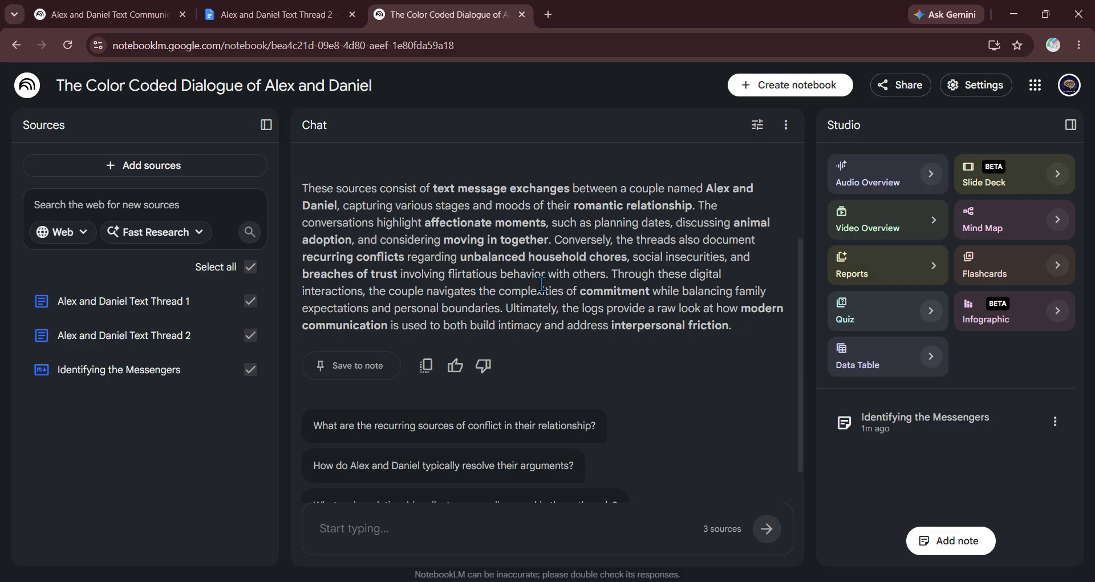
scroll(541, 283, down, 1)
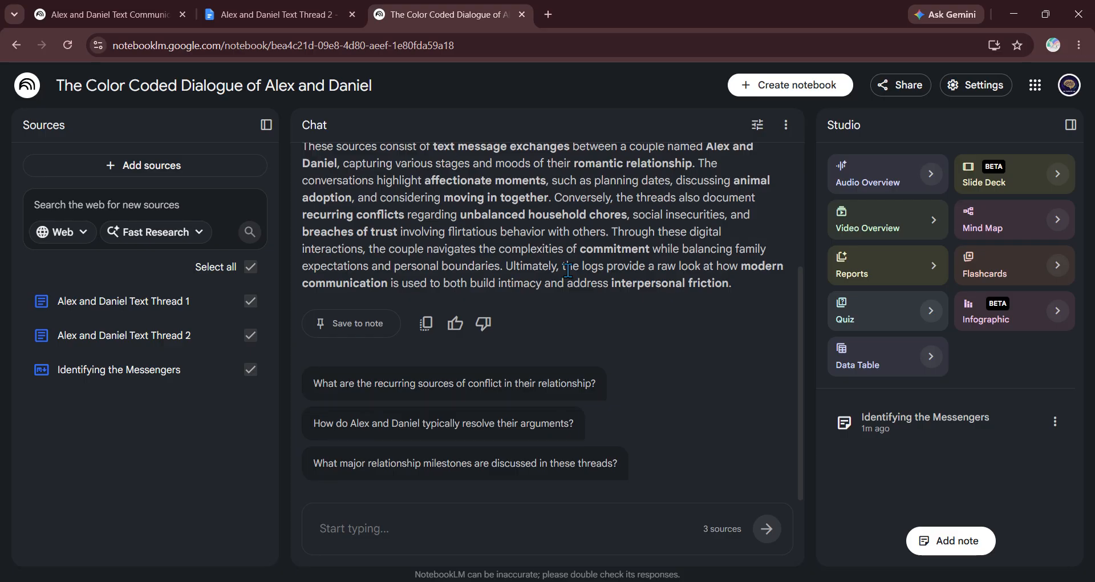
scroll(491, 288, up, 3)
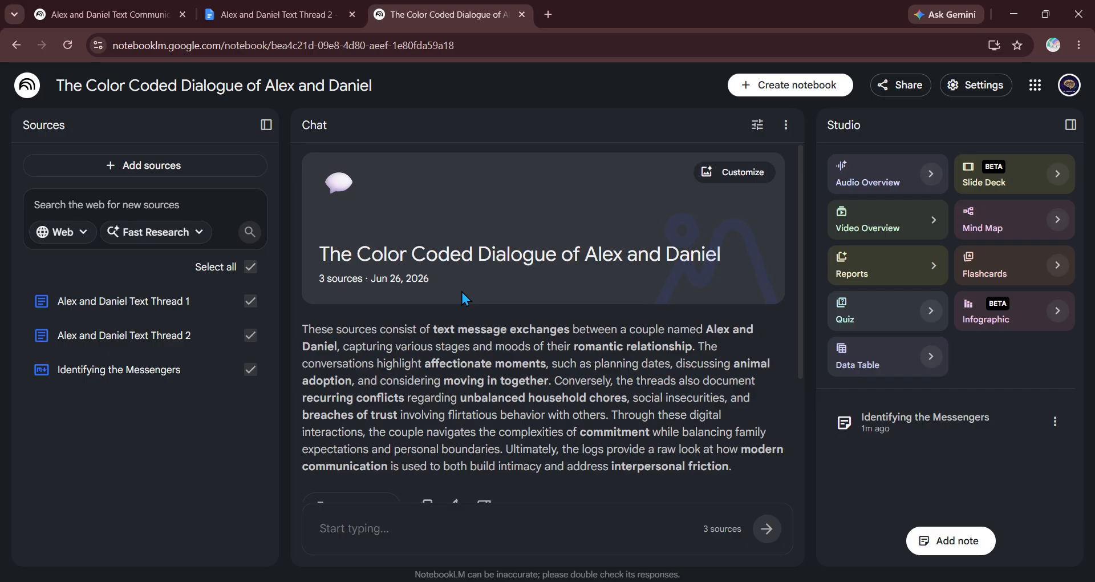
scroll(460, 290, down, 3)
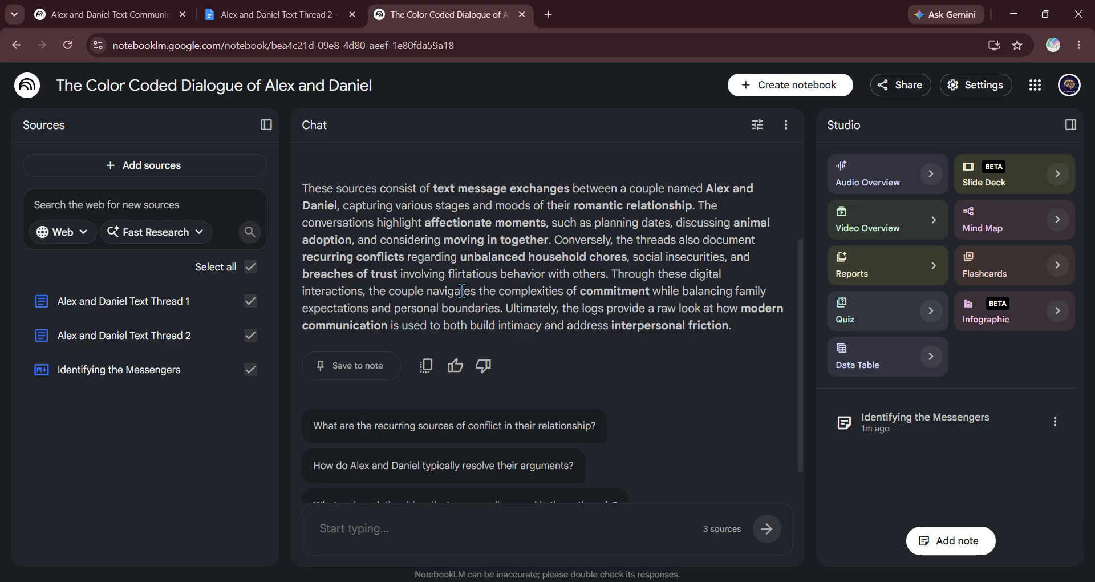
scroll(462, 291, down, 1)
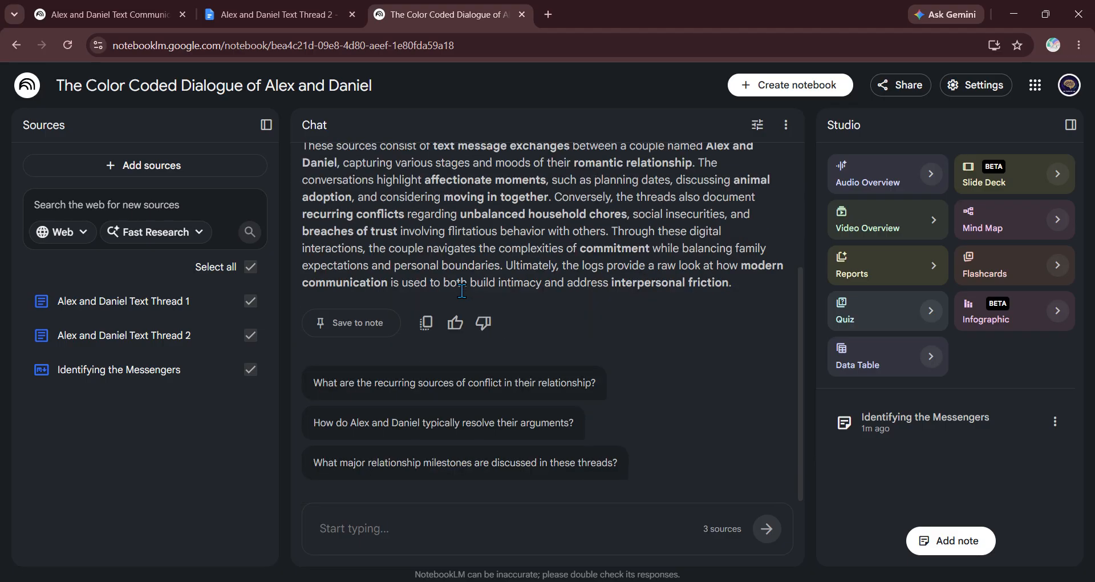
scroll(461, 290, up, 3)
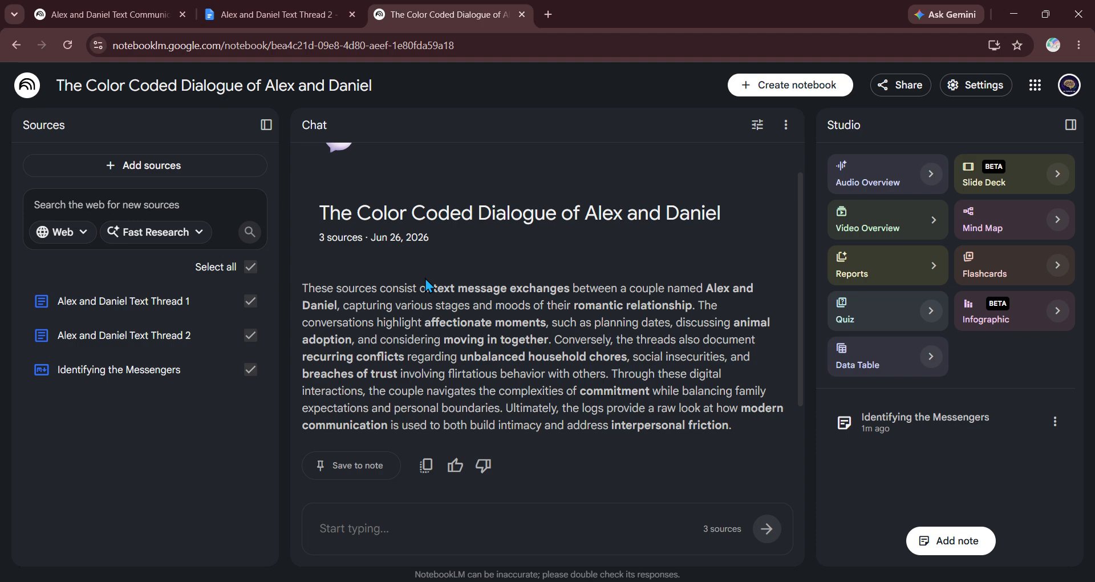
scroll(627, 292, down, 3)
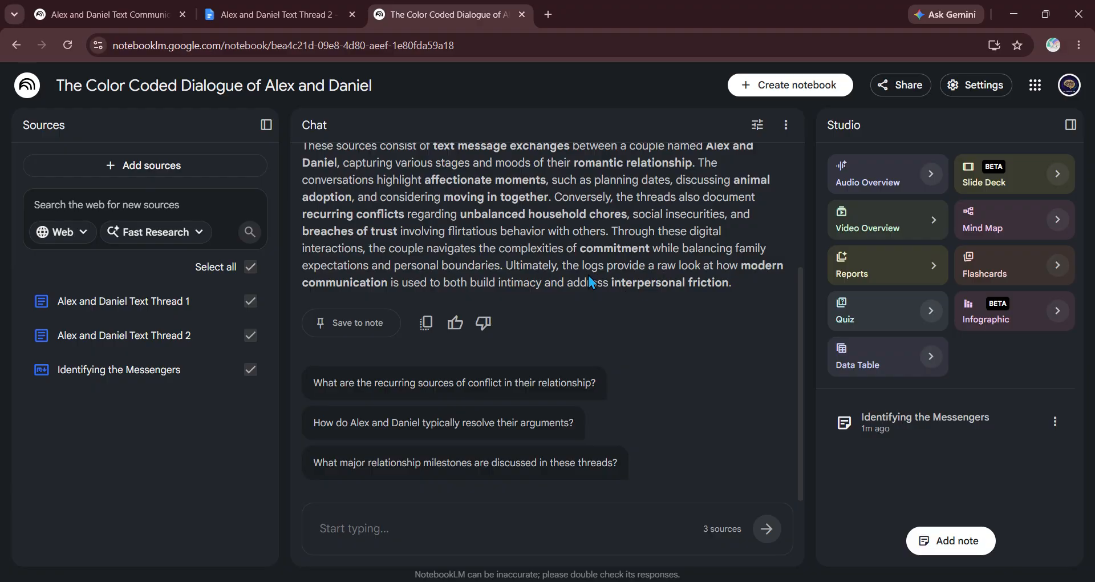
scroll(589, 276, up, 3)
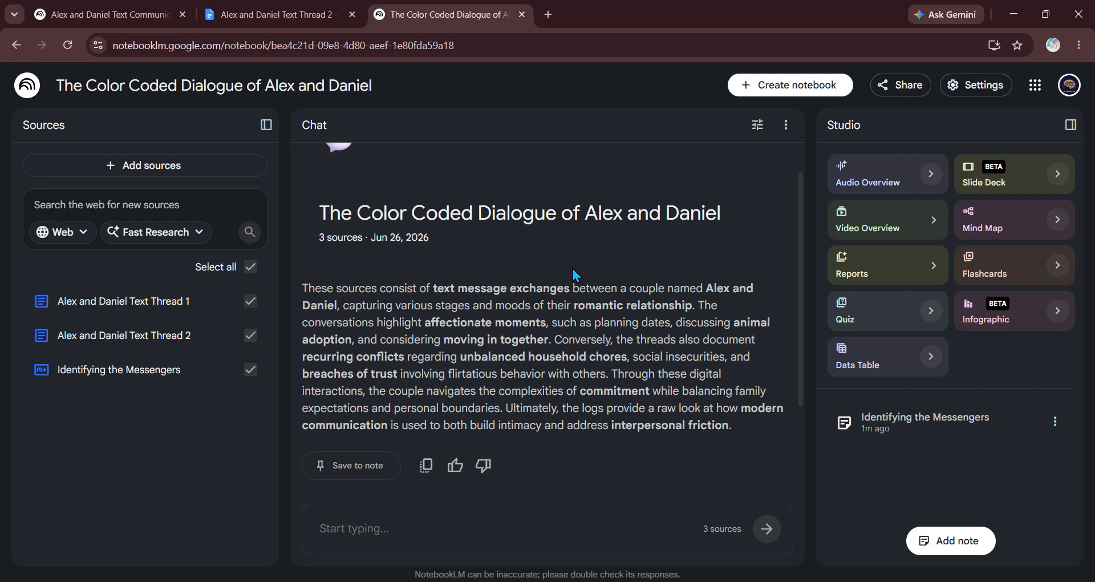
scroll(572, 268, up, 1)
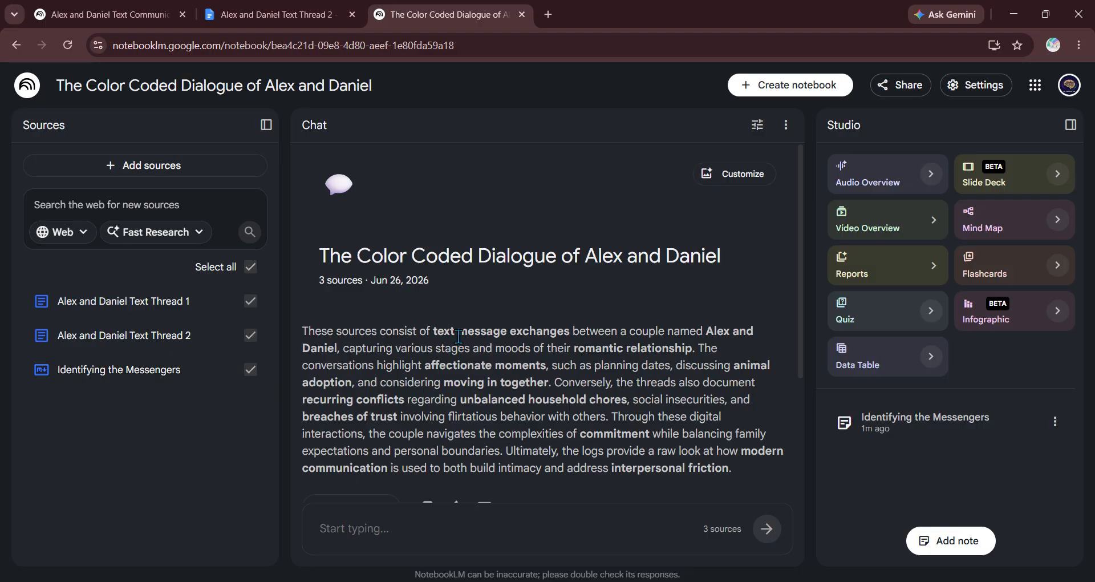
scroll(459, 336, down, 1)
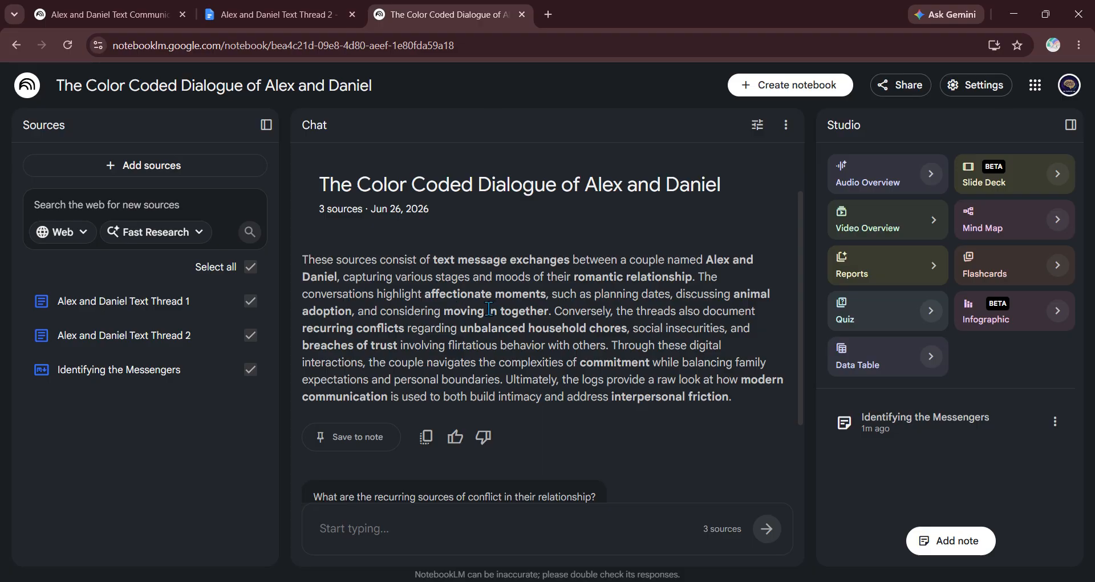
scroll(488, 308, down, 2)
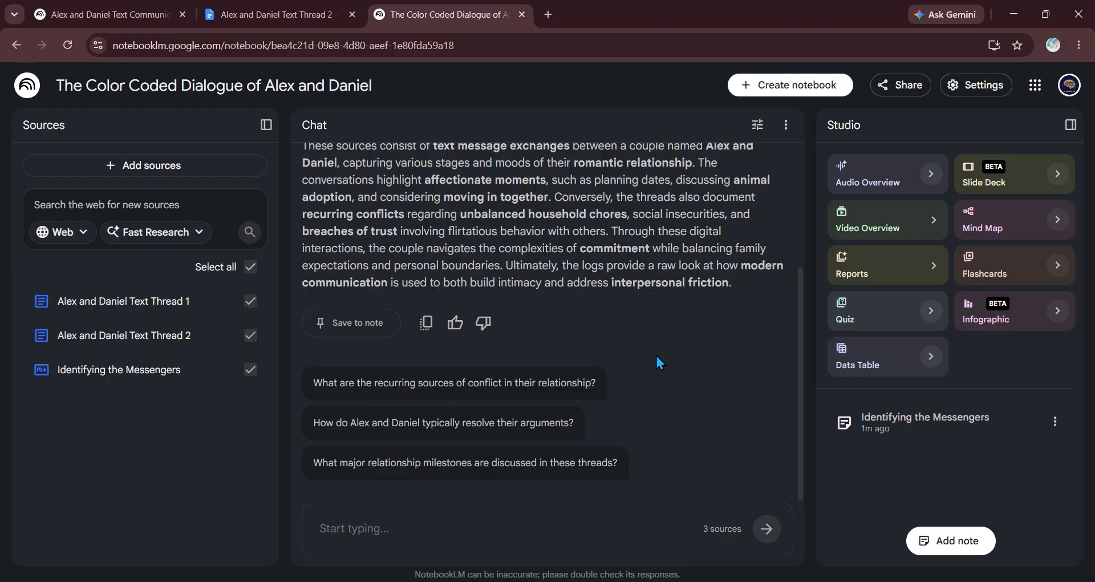
Step: Ask about the couple's recurring sources of conflict and read through the answer
click(450, 396)
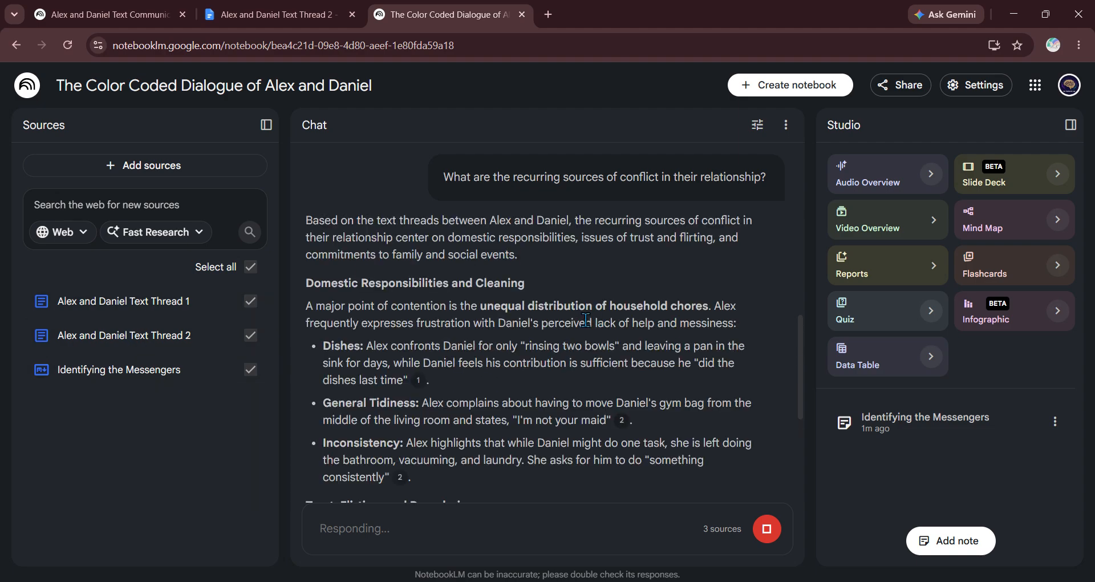
scroll(586, 320, down, 1)
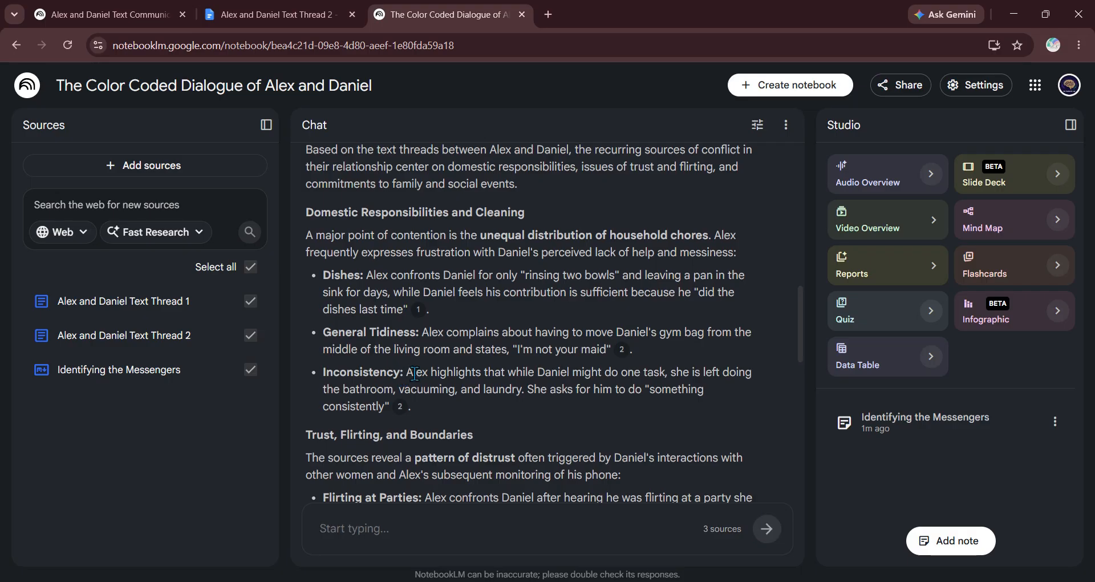
scroll(414, 374, up, 1)
scroll(414, 373, down, 1)
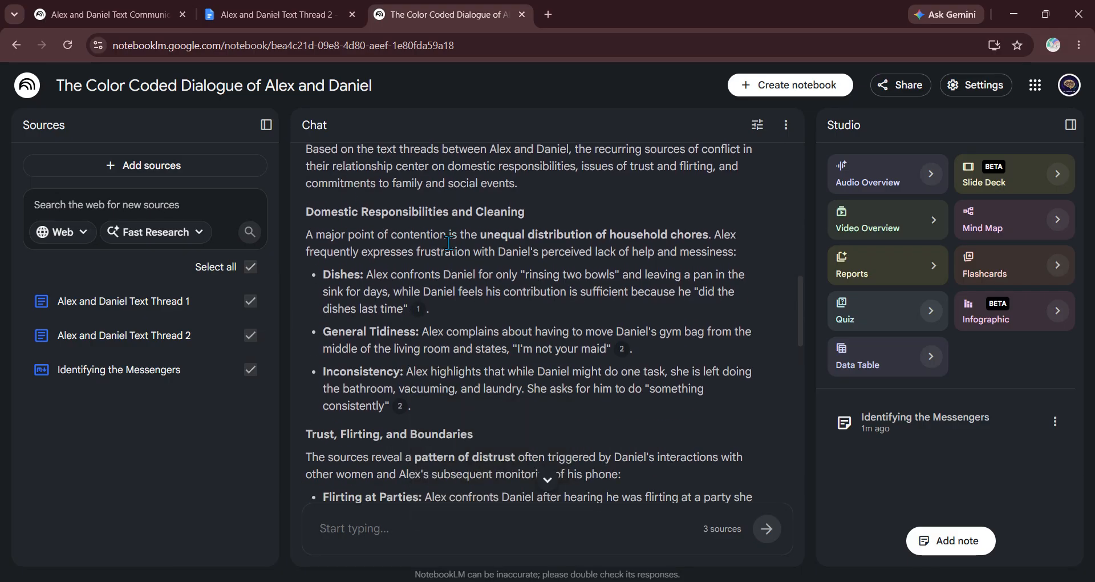
scroll(517, 278, up, 1)
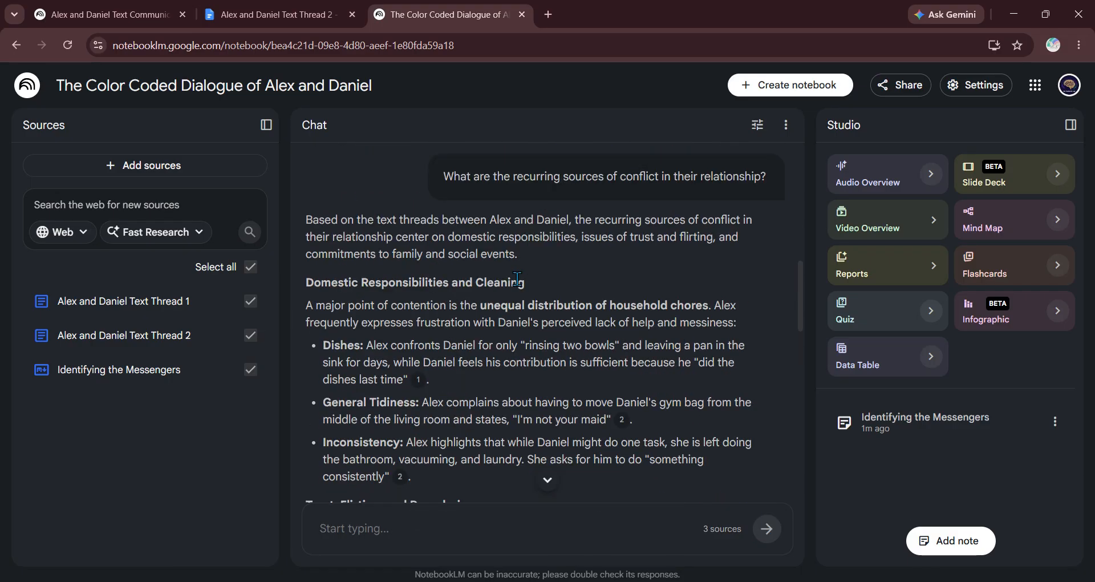
scroll(501, 307, down, 3)
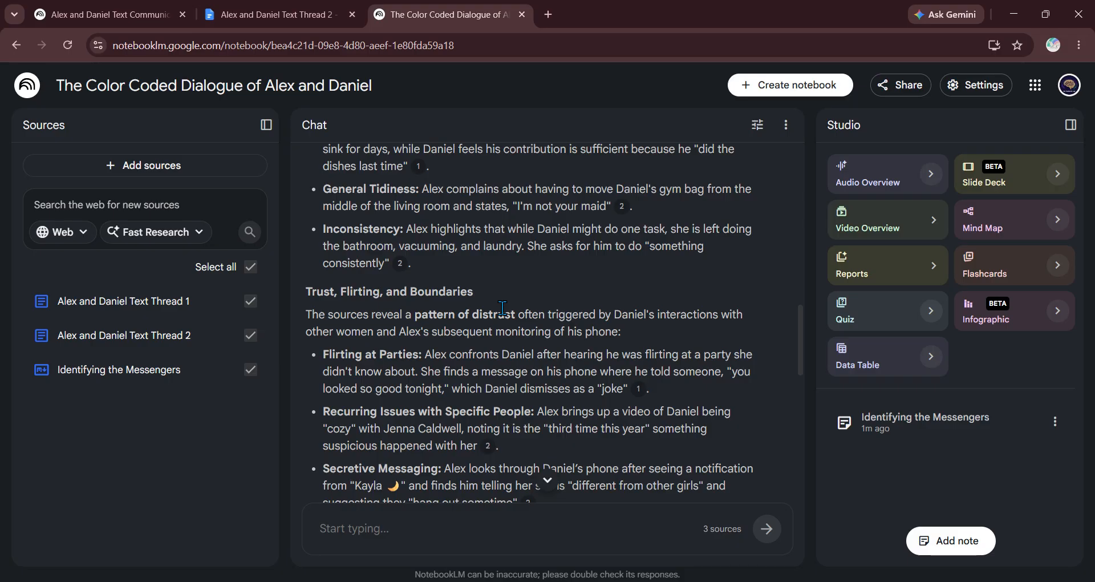
scroll(501, 308, down, 3)
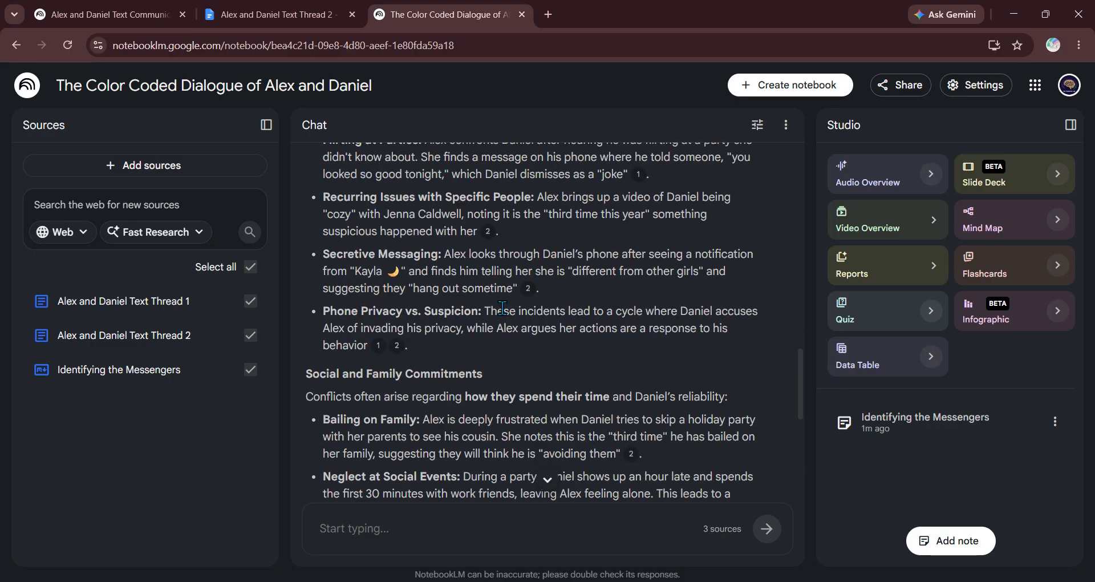
scroll(502, 308, down, 2)
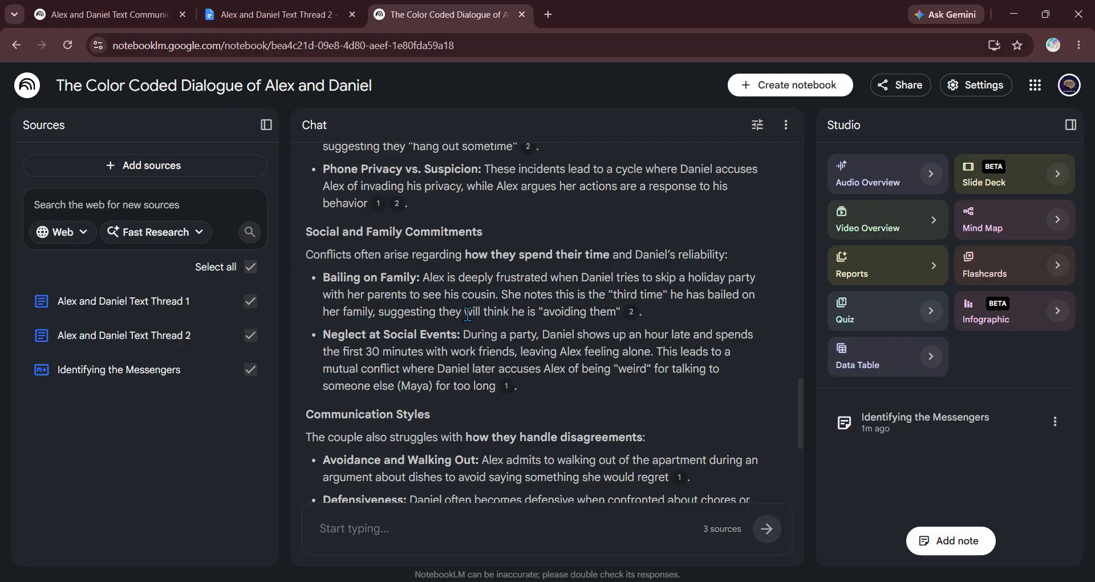
scroll(482, 325, down, 2)
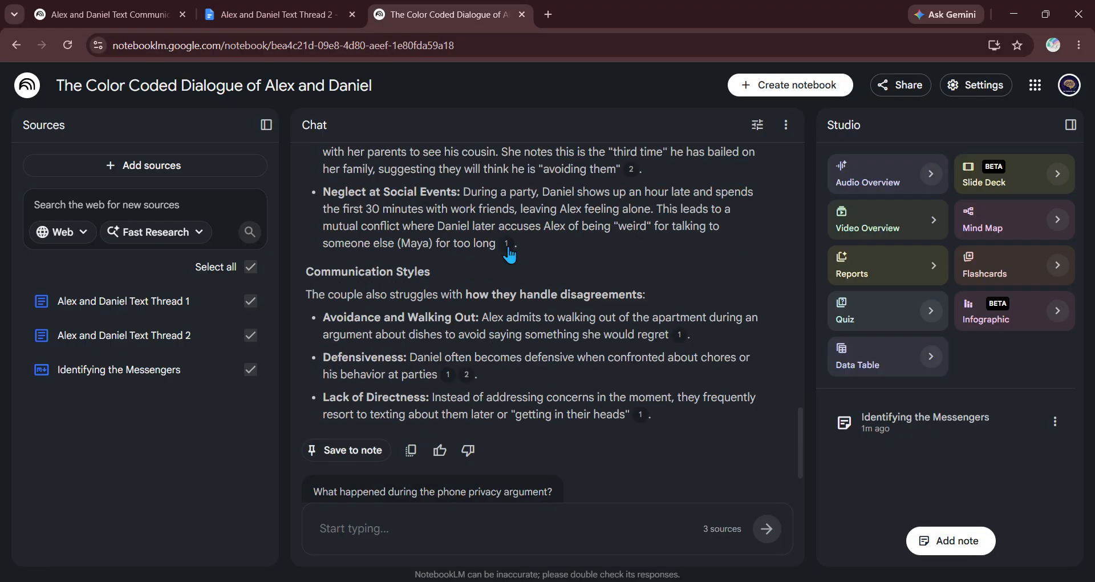
Step: Preview the source passages behind the answer's citation numbers
mouse_move(506, 251)
mouse_move(631, 172)
mouse_move(447, 376)
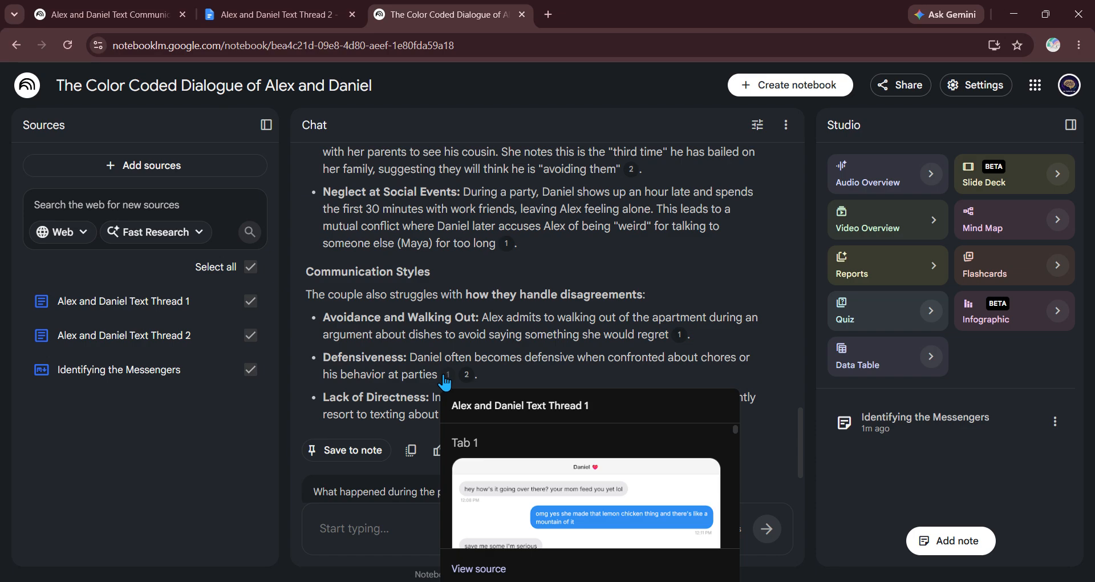
scroll(571, 291, down, 1)
scroll(573, 289, up, 1)
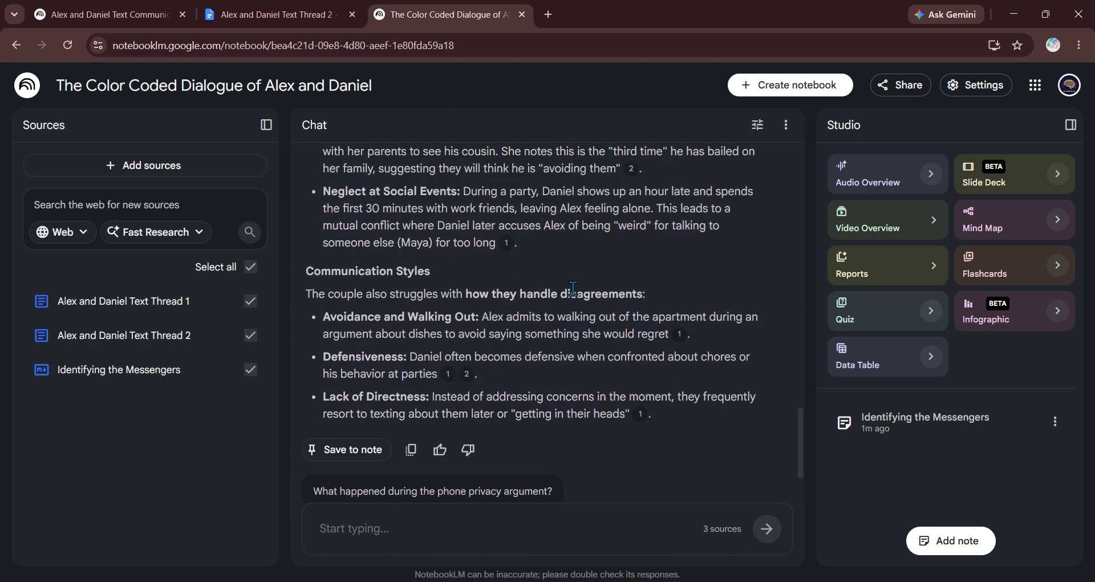
scroll(573, 289, down, 2)
Step: Generate a Deep Dive audio overview with a focus prompt analyzing Alex and Daniel's relationship dynamic
click(929, 173)
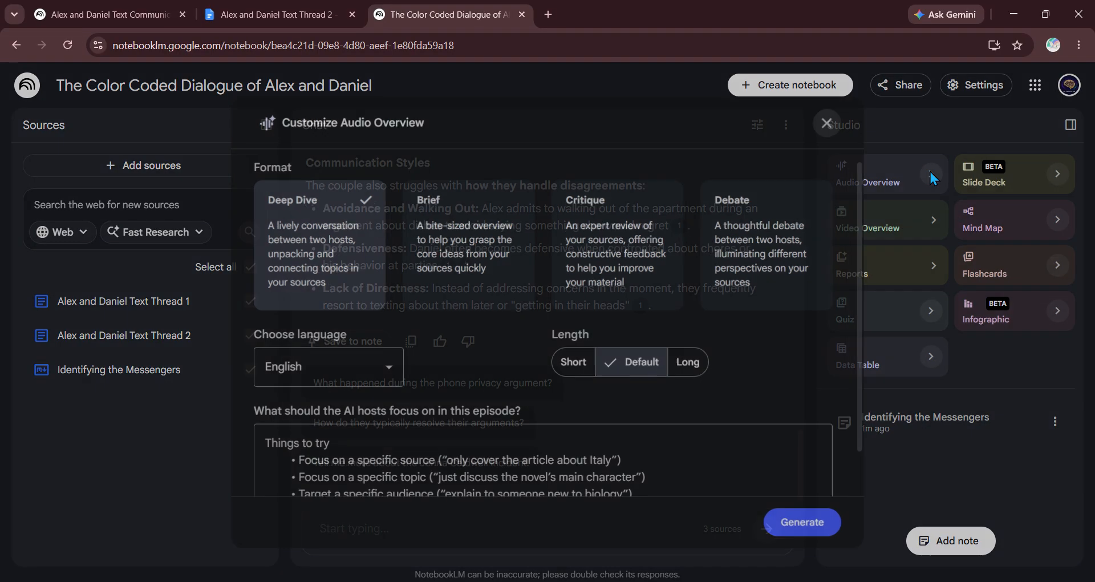
click(478, 463)
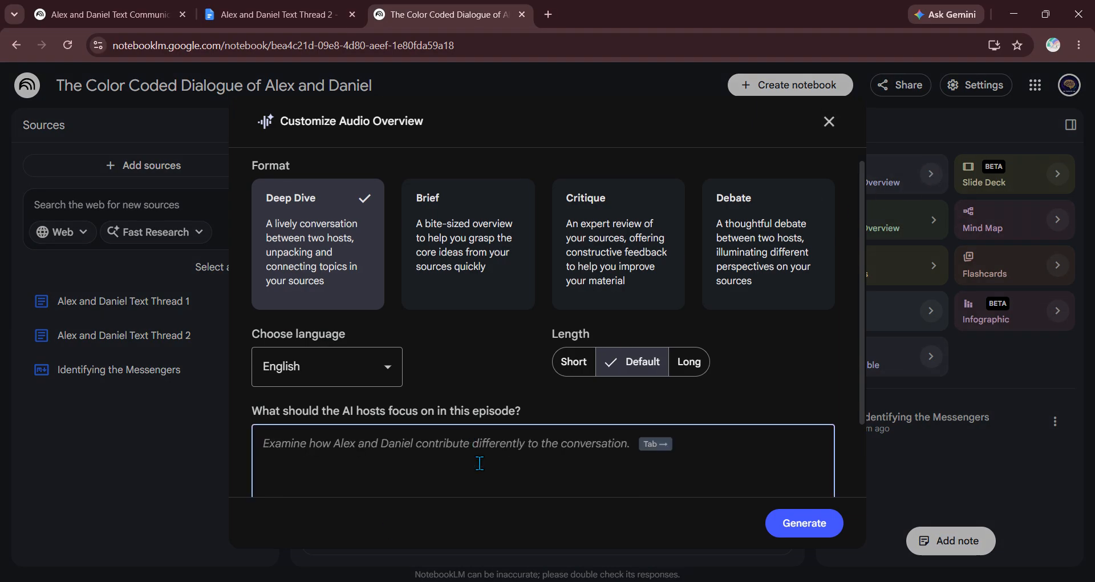
scroll(479, 463, down, 2)
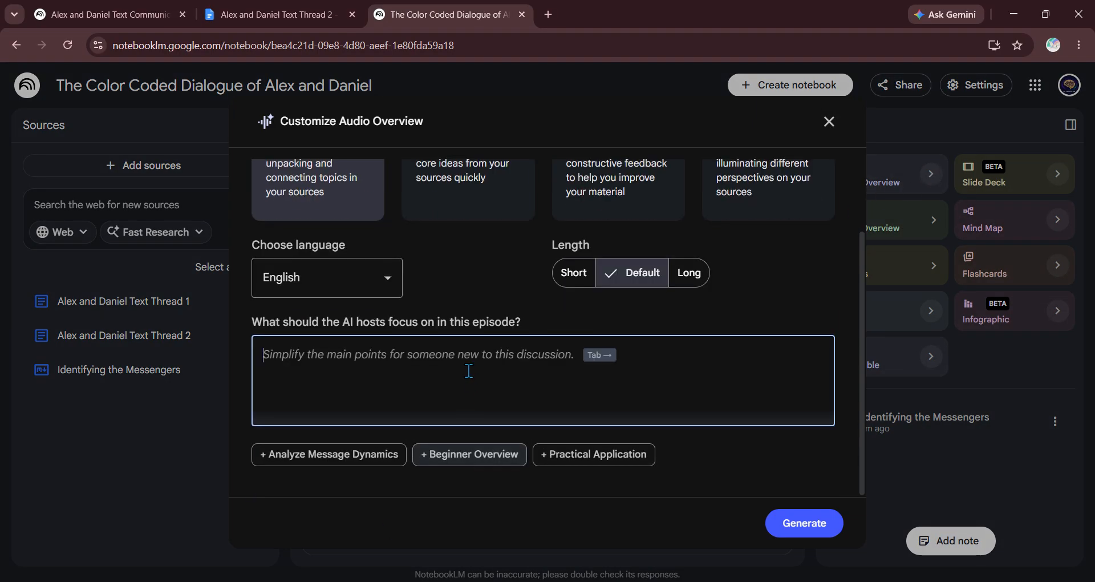
click(362, 455)
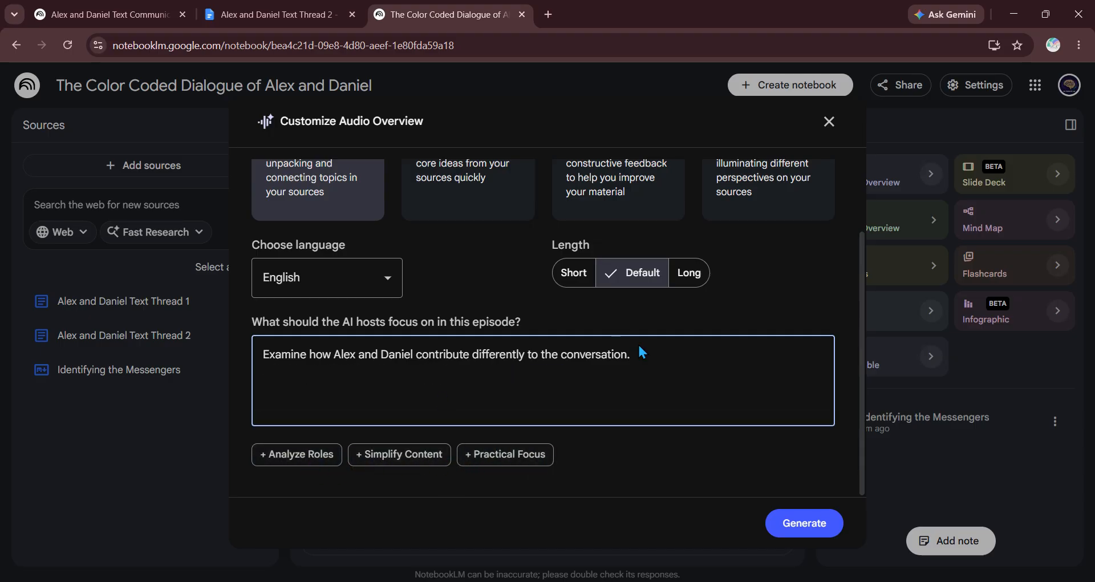
drag(630, 354, 255, 361)
key(BackSpace)
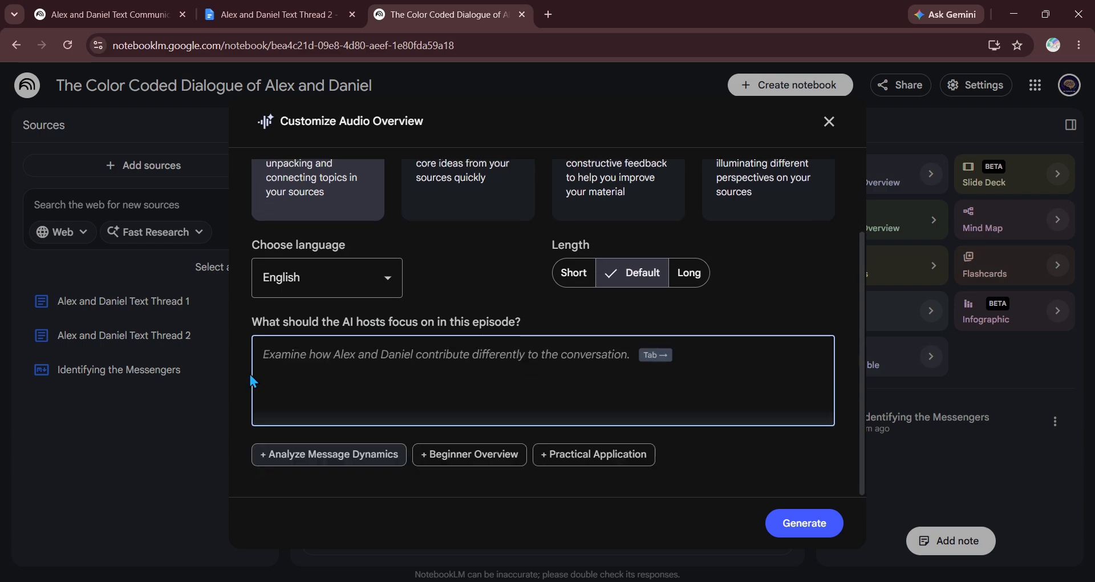
text(Analyze the )
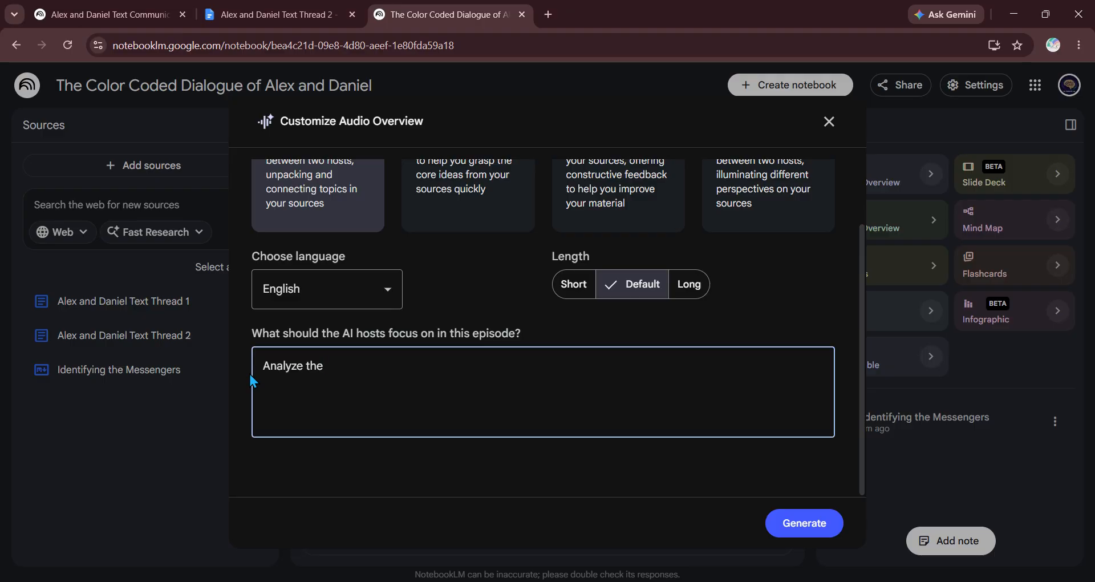
text(relationship dynamic between Alex and Daniel.)
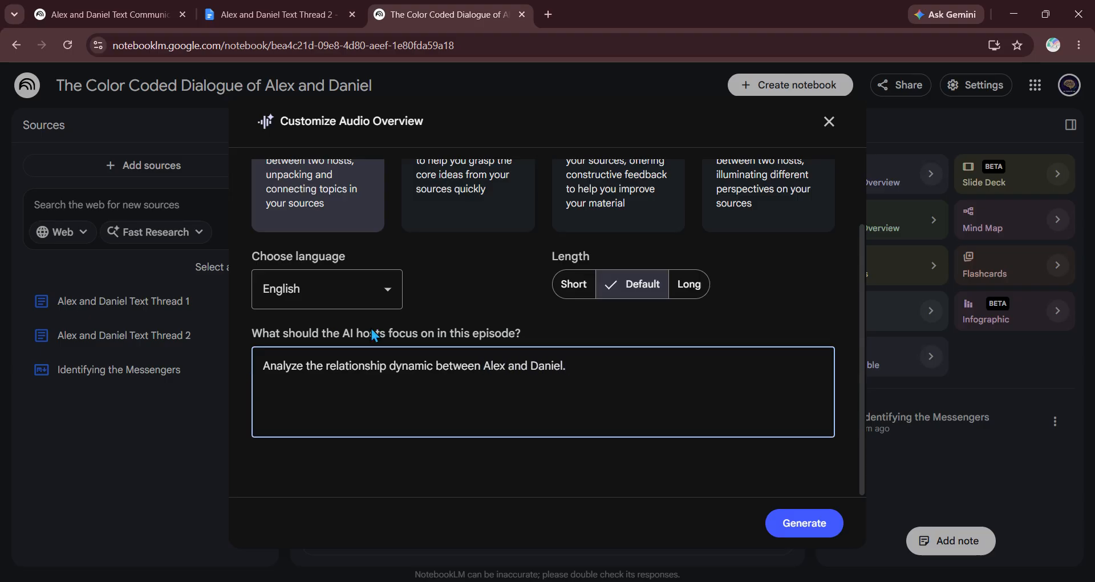
scroll(371, 329, up, 1)
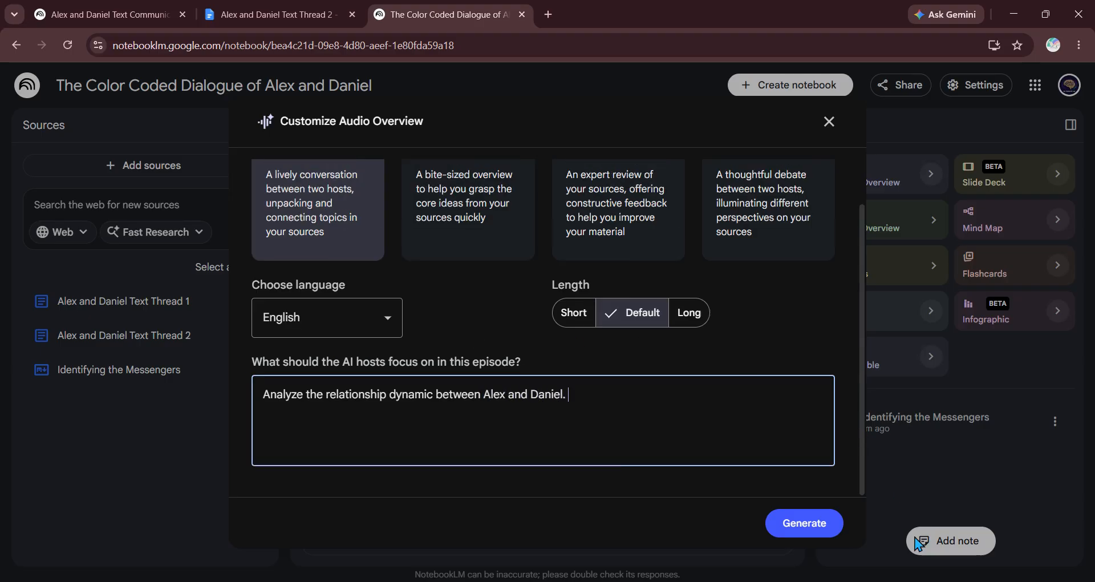
click(782, 527)
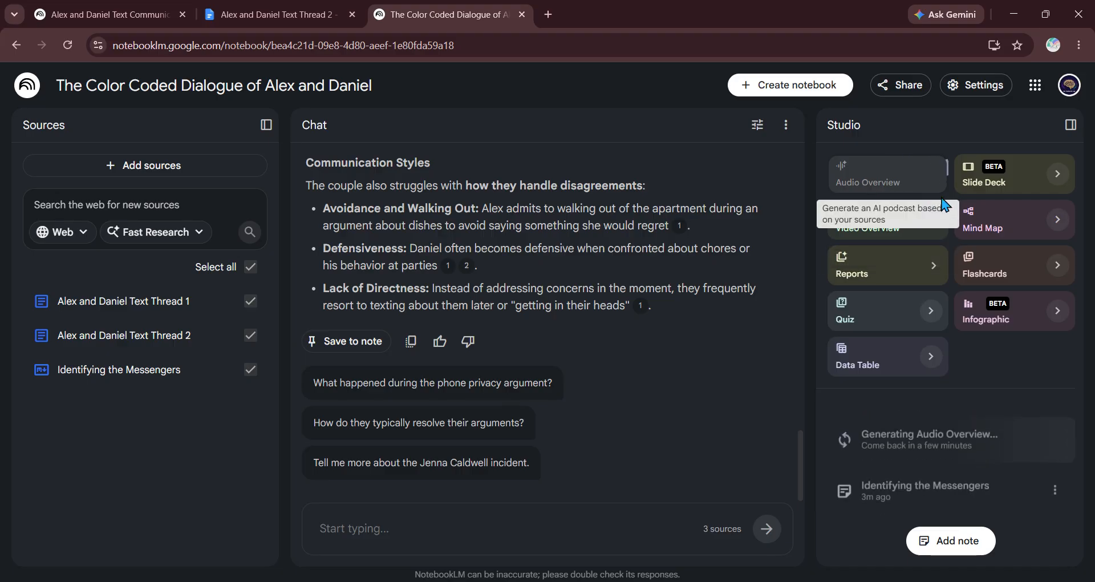
Step: Generate a mind map, an explainer video overview with the suggested focus, and an infographic
click(1005, 224)
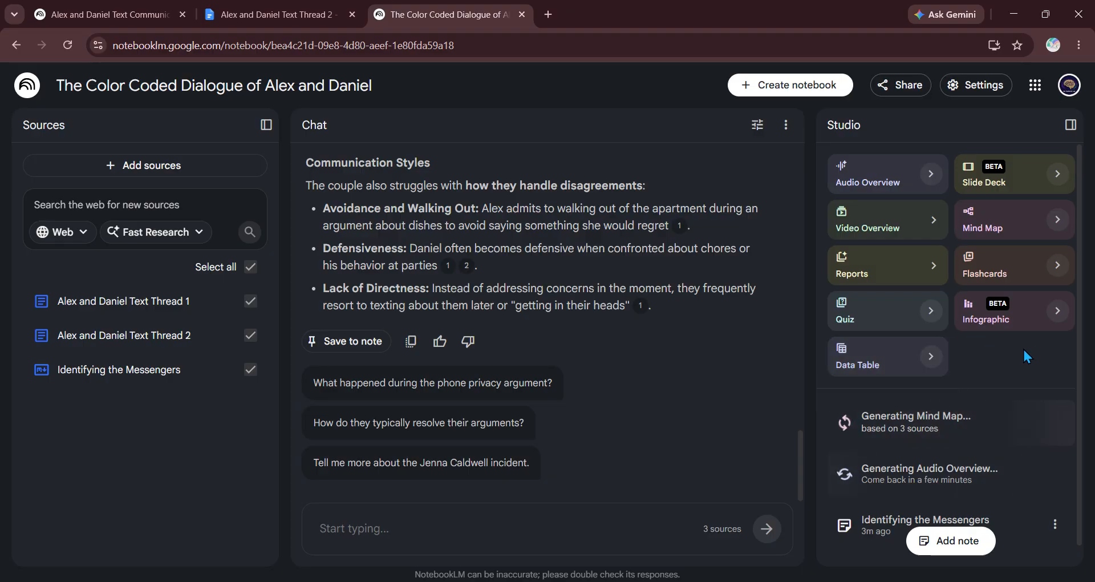
click(931, 217)
scroll(676, 250, down, 4)
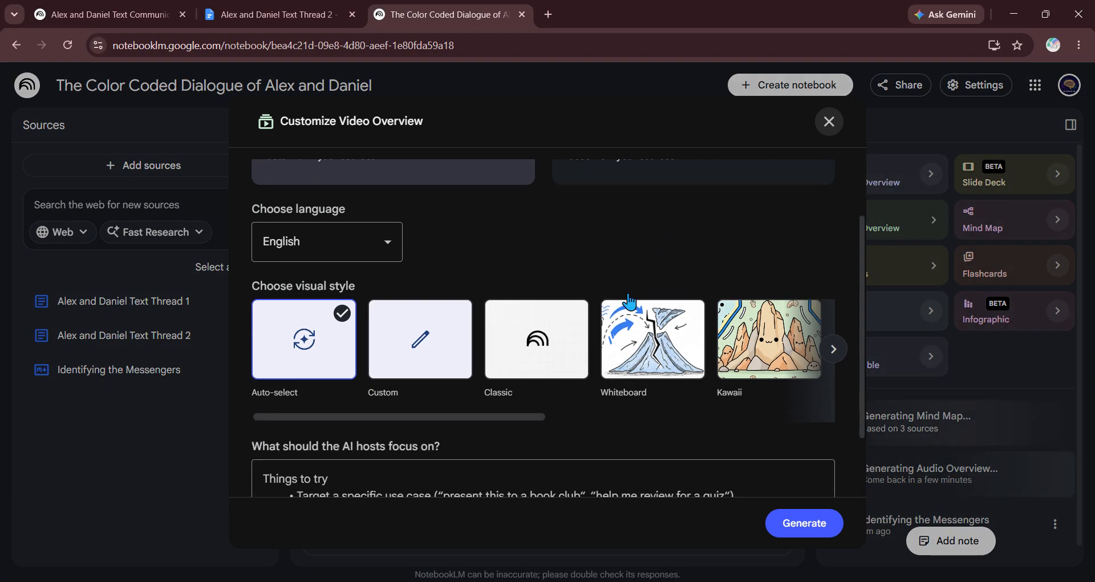
click(442, 385)
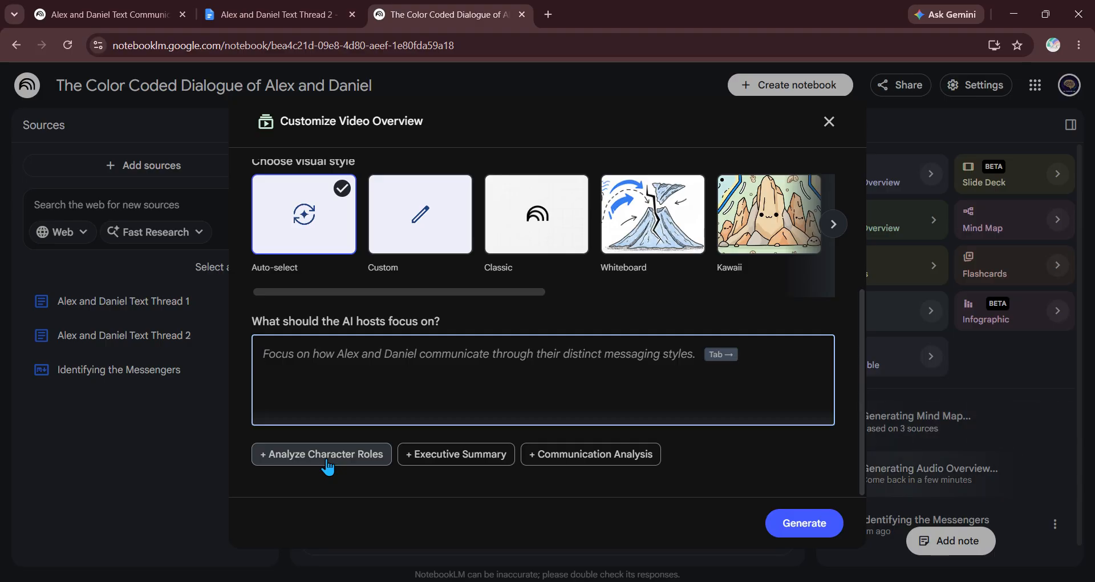
key(Tab)
click(799, 524)
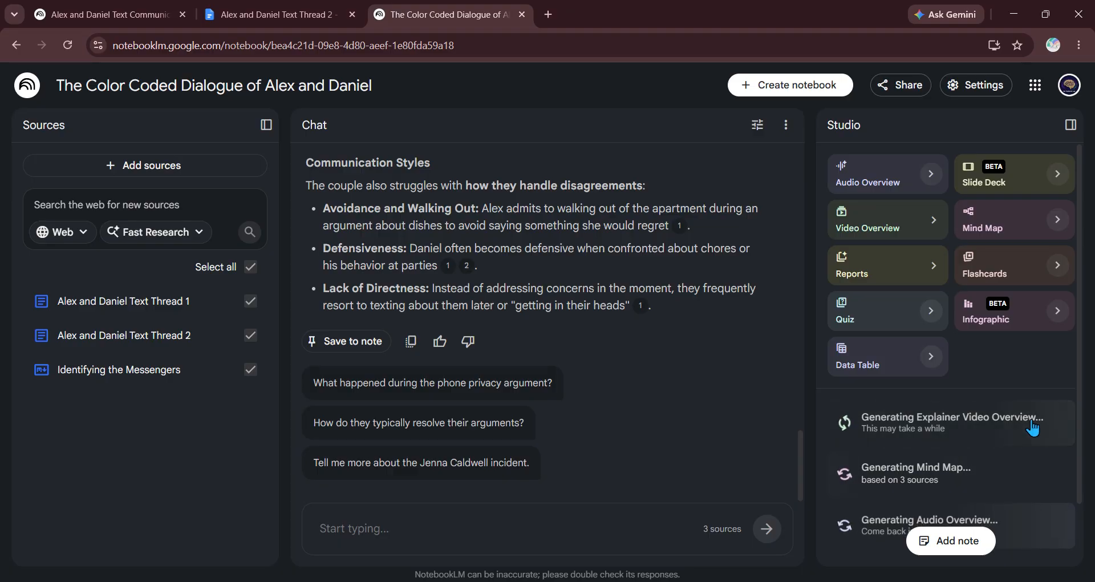
click(987, 314)
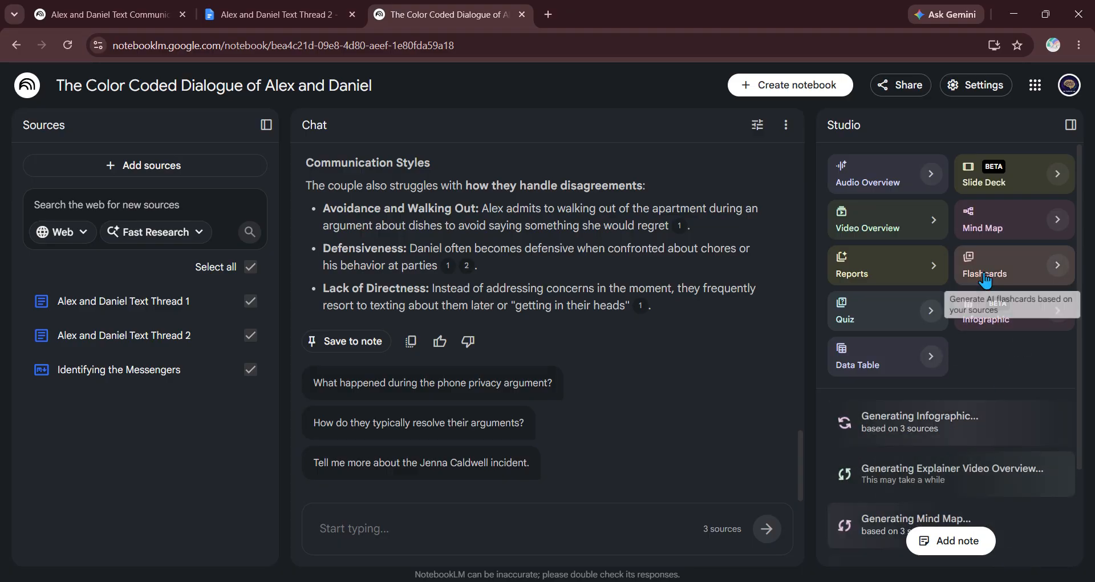
click(1056, 173)
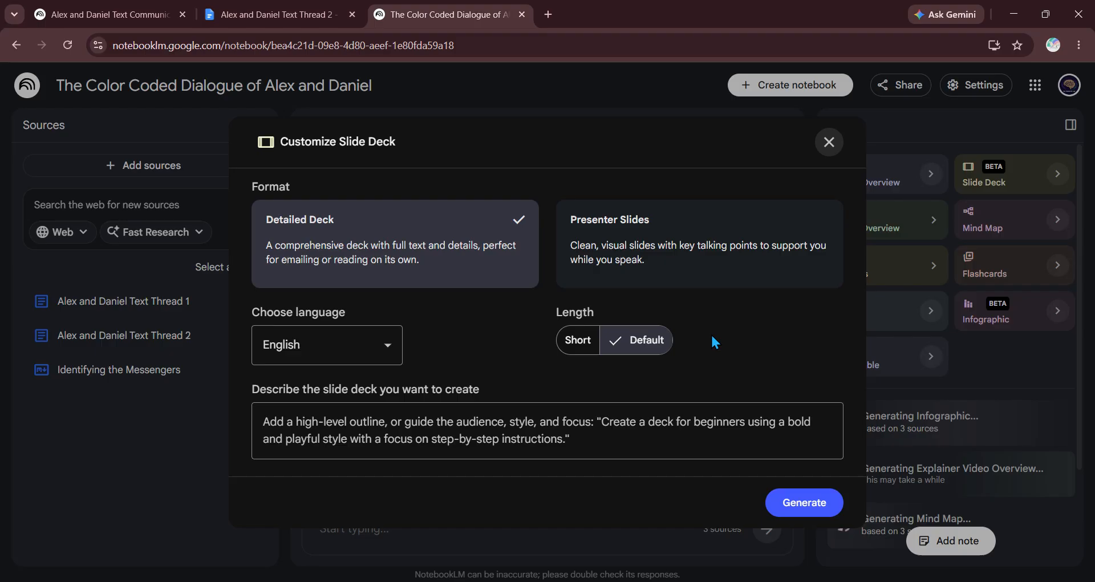
Step: Generate a slide deck described as 'Break down the relationship dynamics and communication styles between Alex and Daniel'
click(552, 444)
text(B)
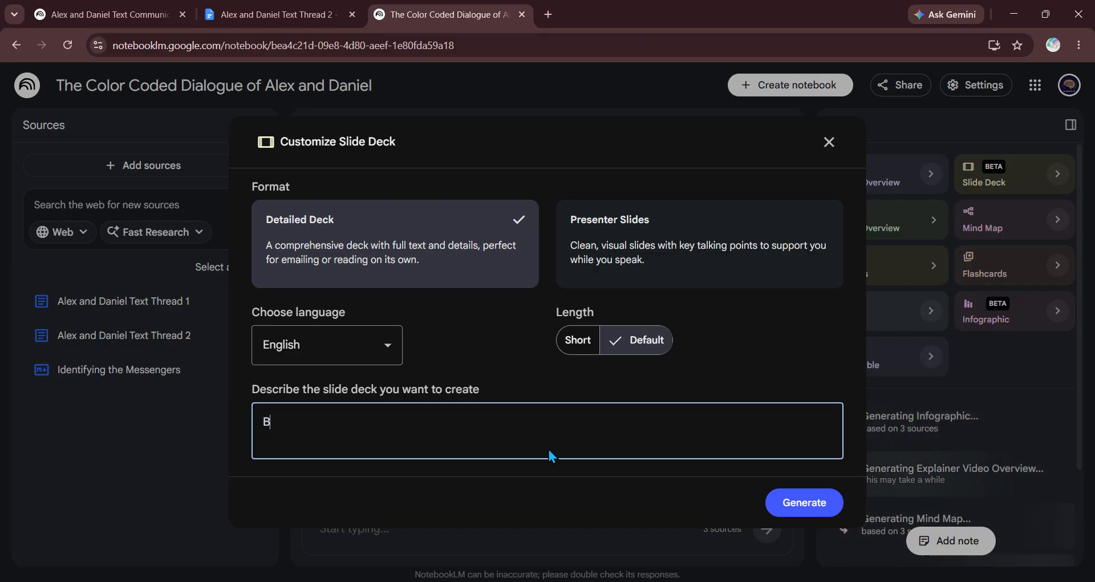
text(reak down the)
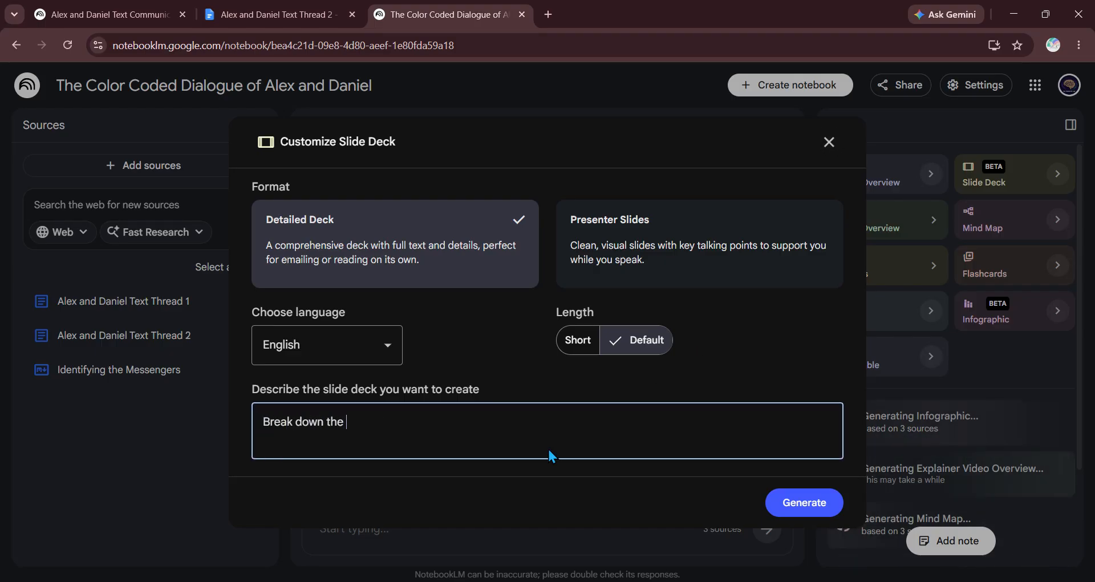
text( relationsh)
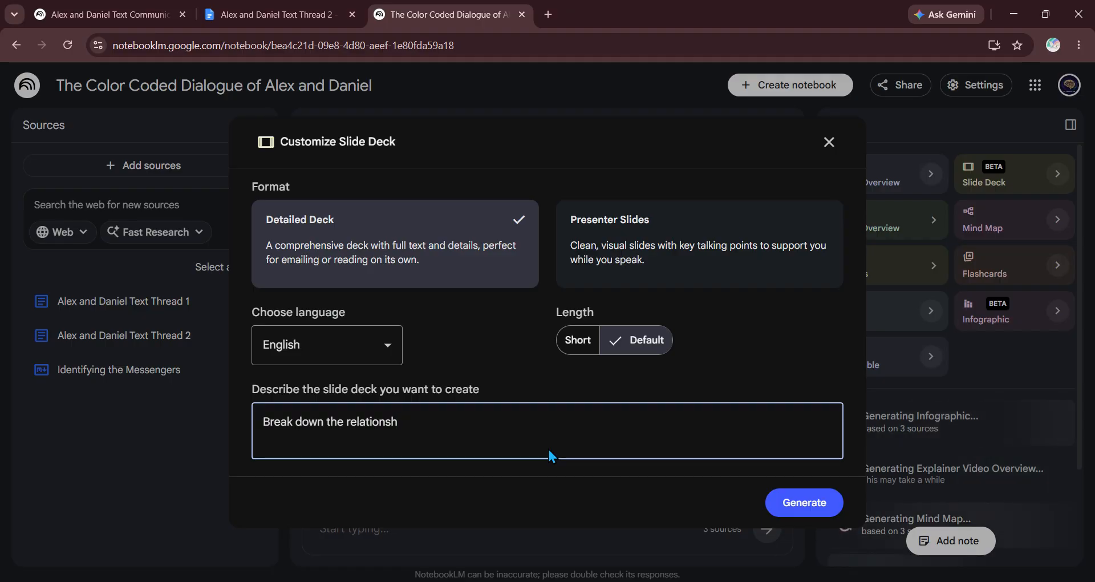
text(ip dynam)
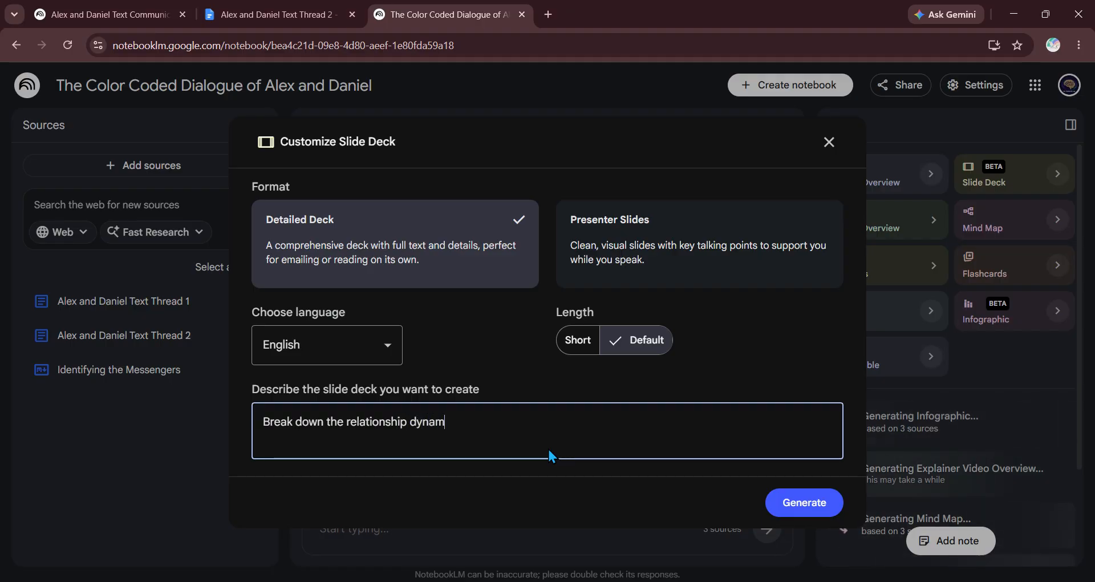
text(ics and com)
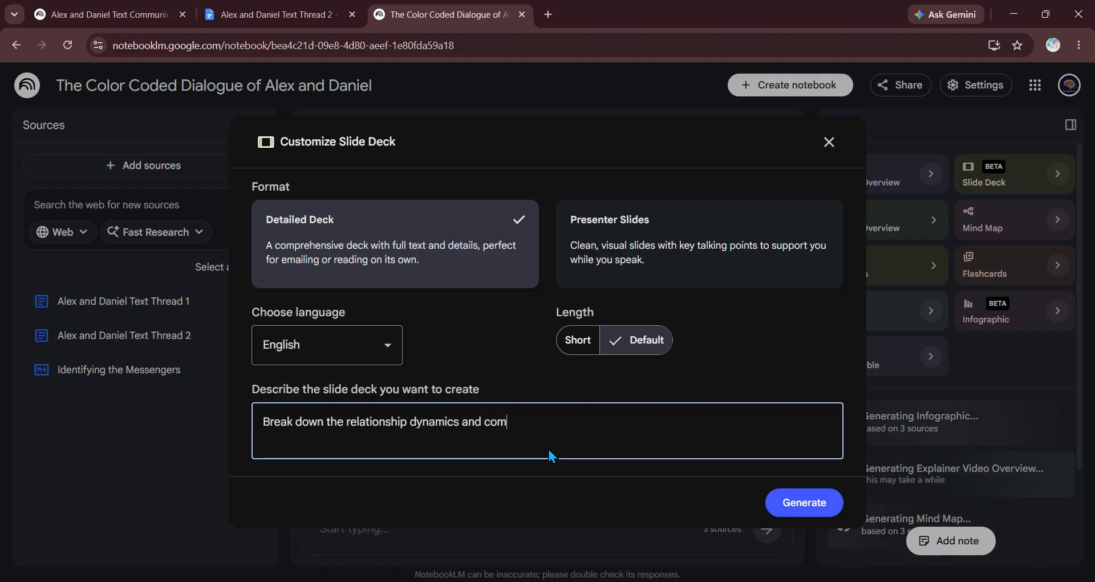
text(munications)
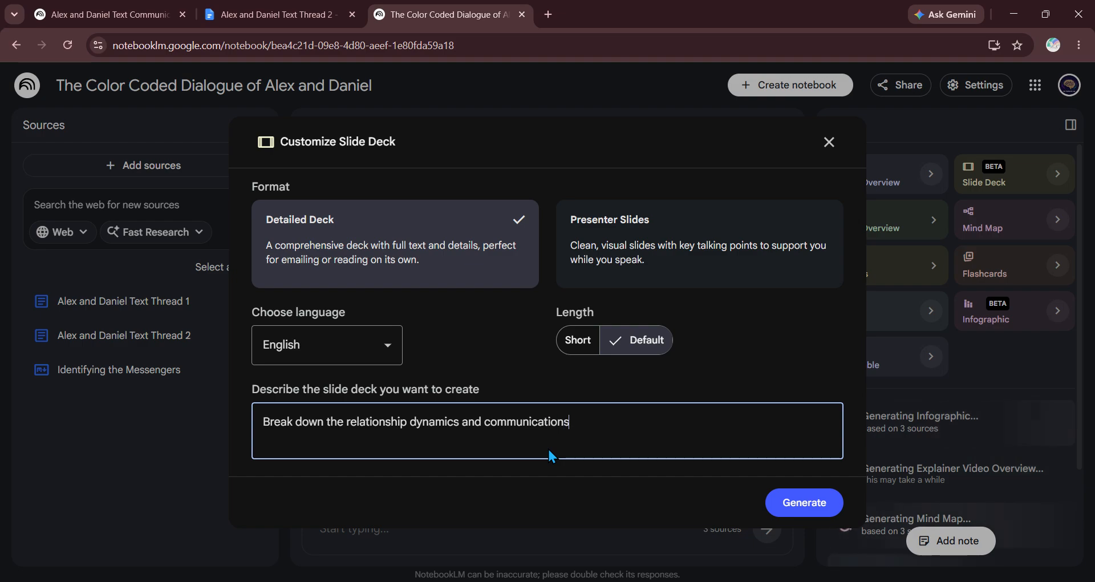
key(BackSpace)
text( sty)
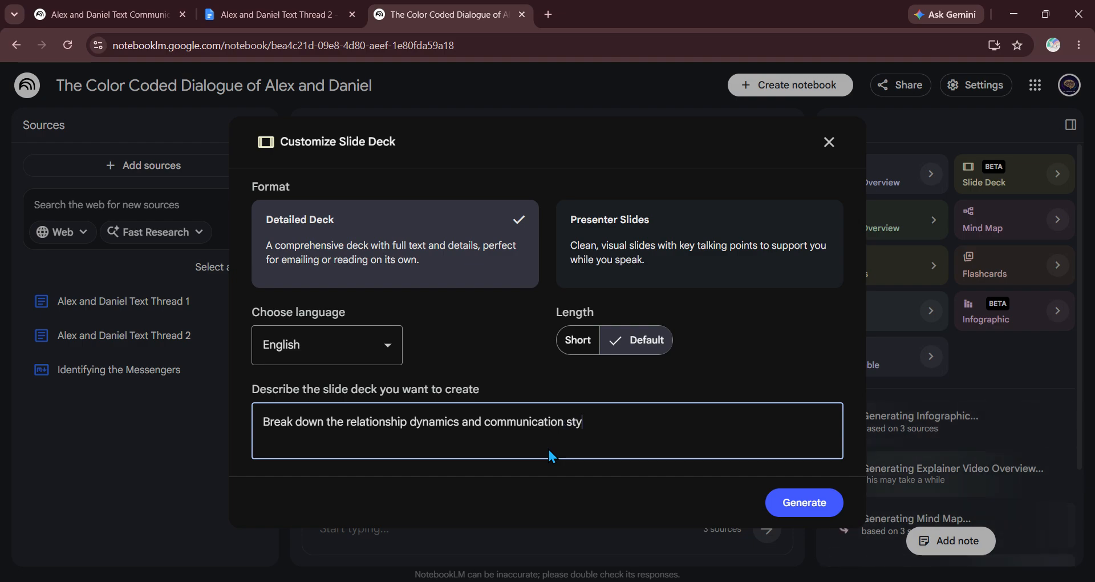
text(les between)
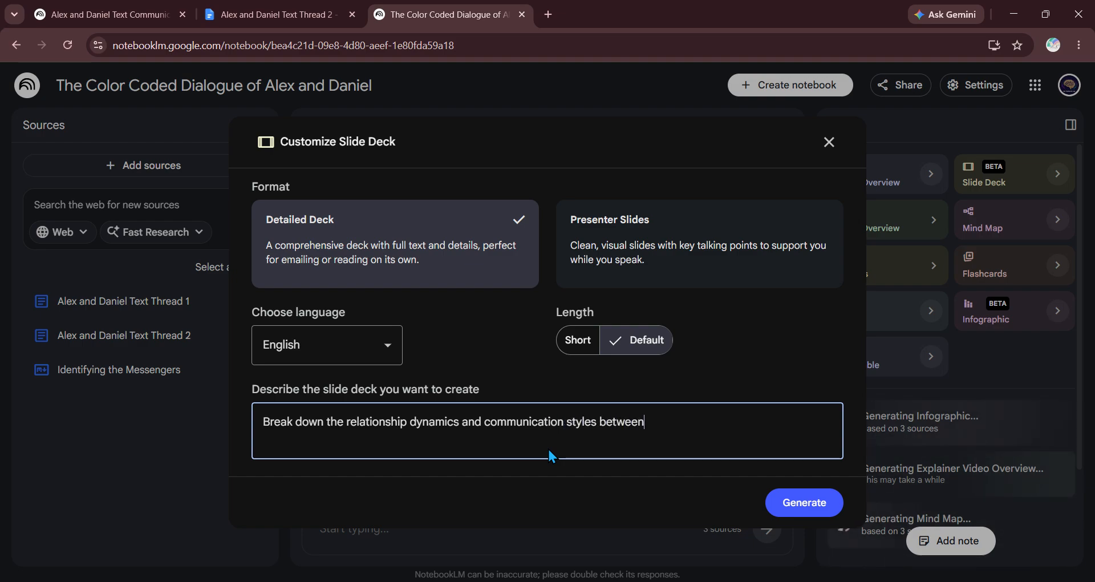
text( Alex and Daniel.)
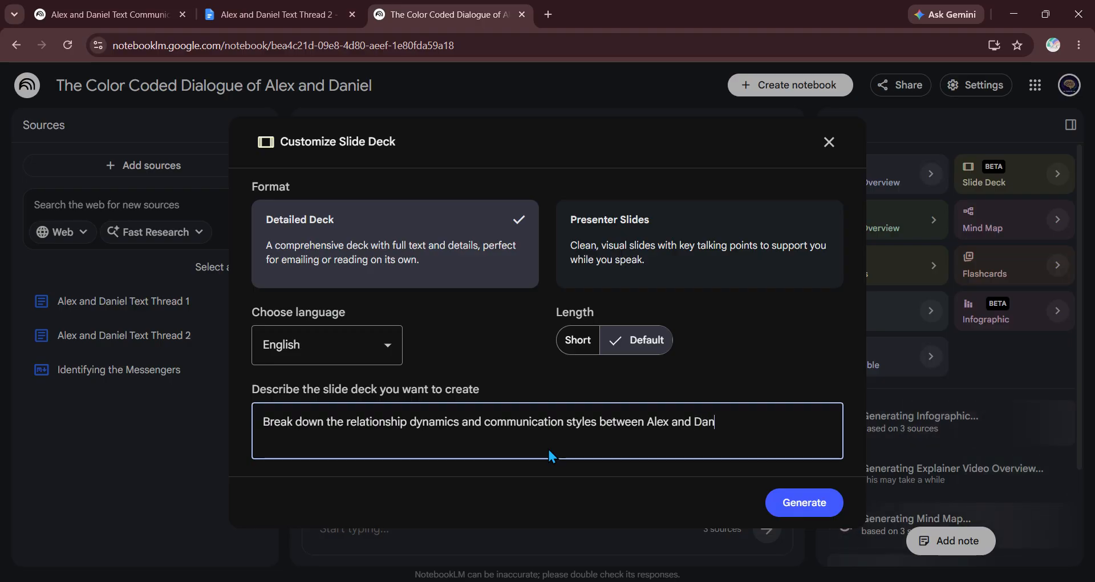
click(836, 501)
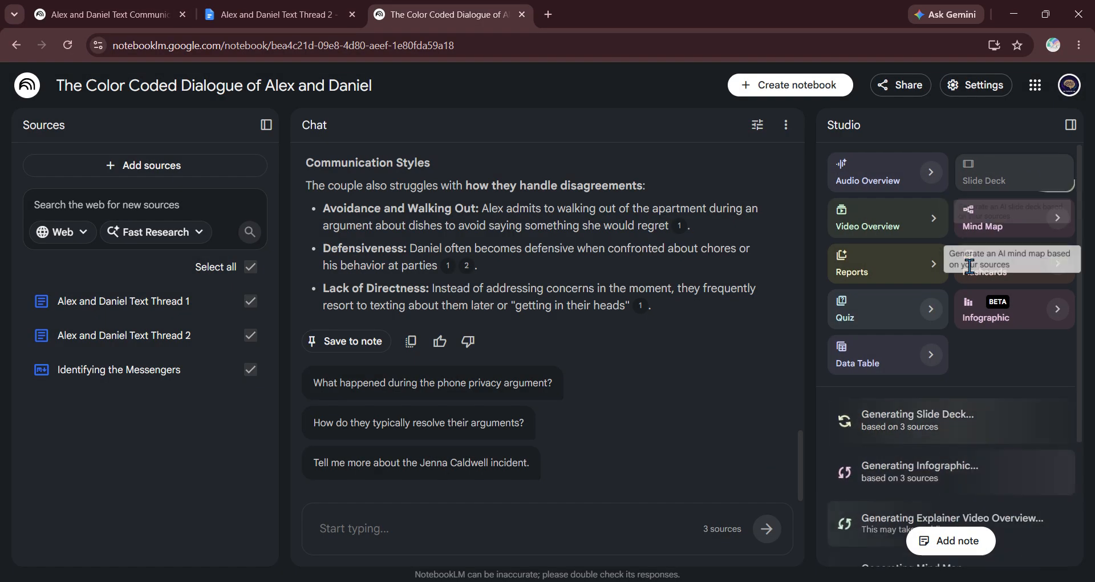
Step: Generate a Relationship Case Analysis report from the notebook's three sources
scroll(904, 368, down, 3)
scroll(902, 361, up, 3)
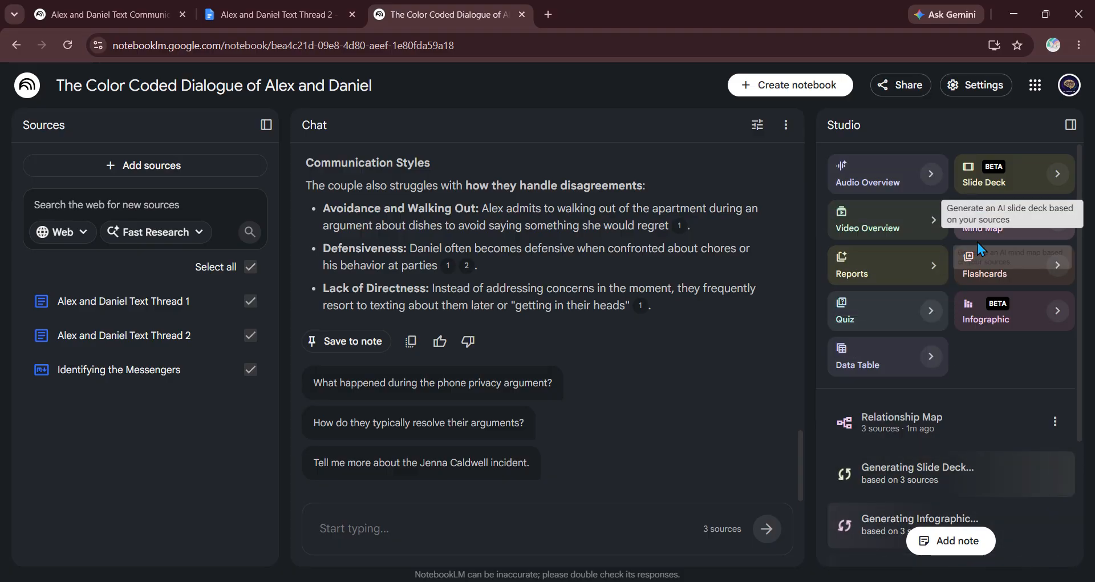
click(869, 265)
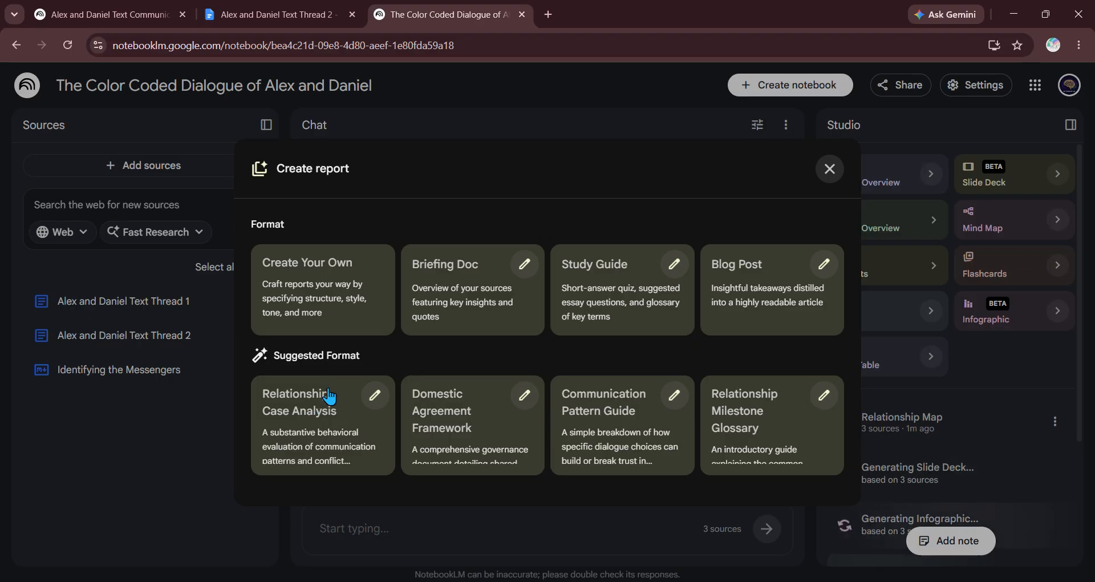
click(335, 428)
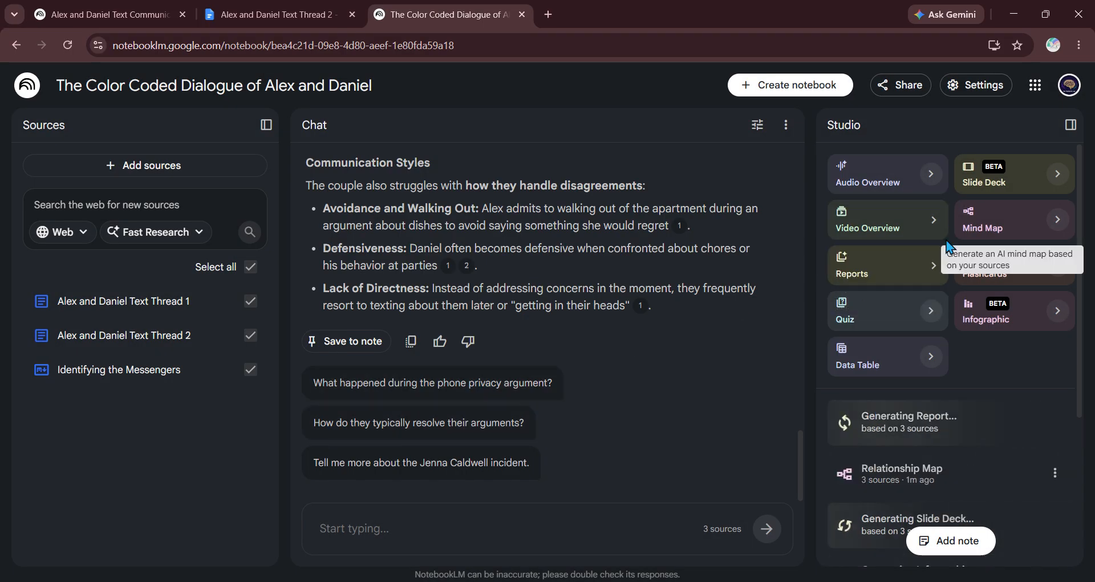
Step: Preview the Relationship Case Analysis customization page, then close it without generating
click(859, 266)
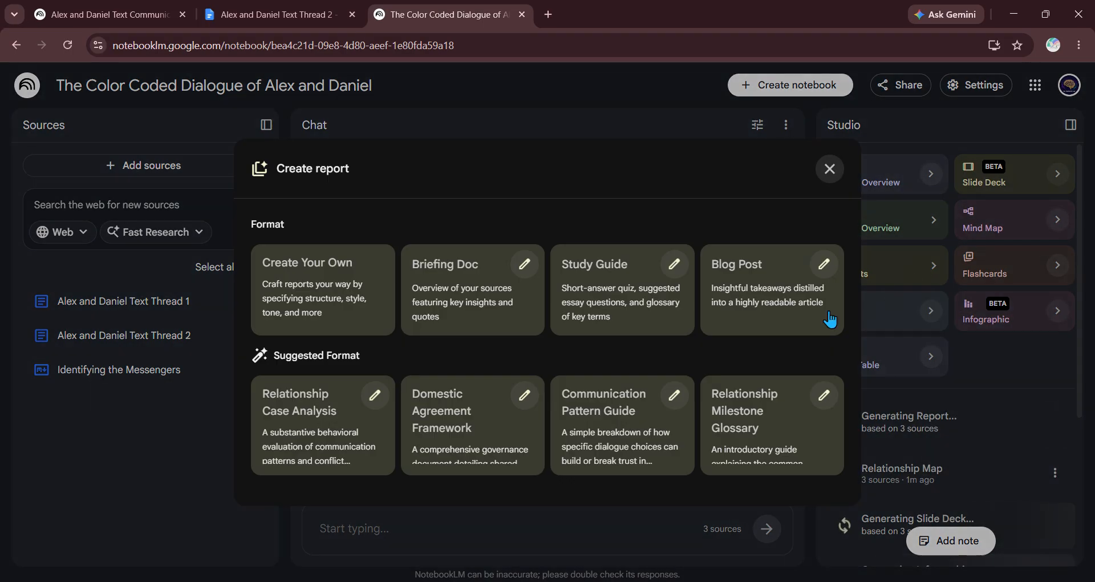
click(374, 395)
scroll(533, 348, down, 1)
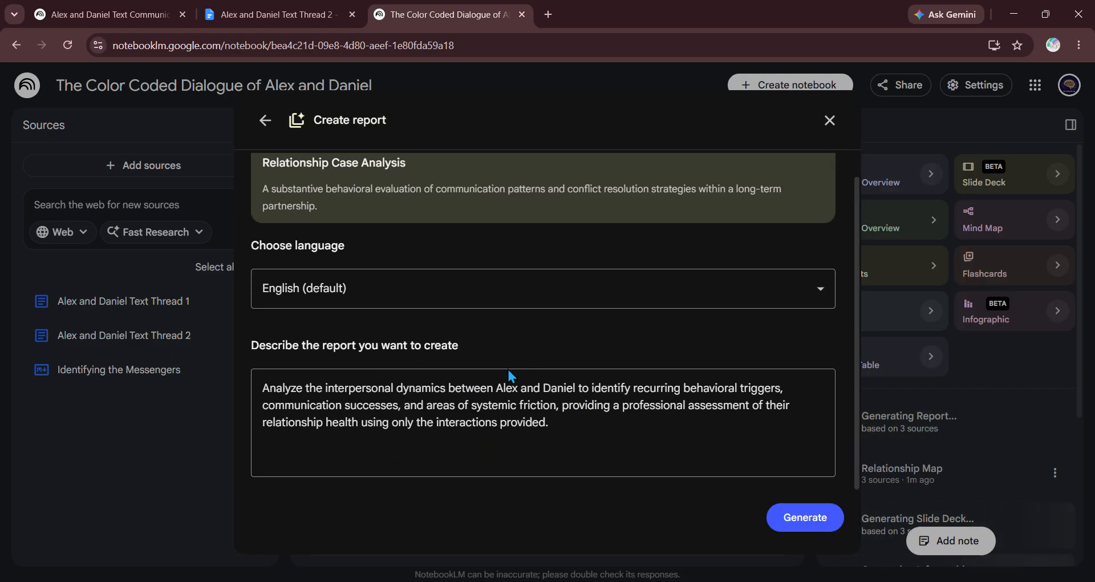
scroll(536, 406, up, 1)
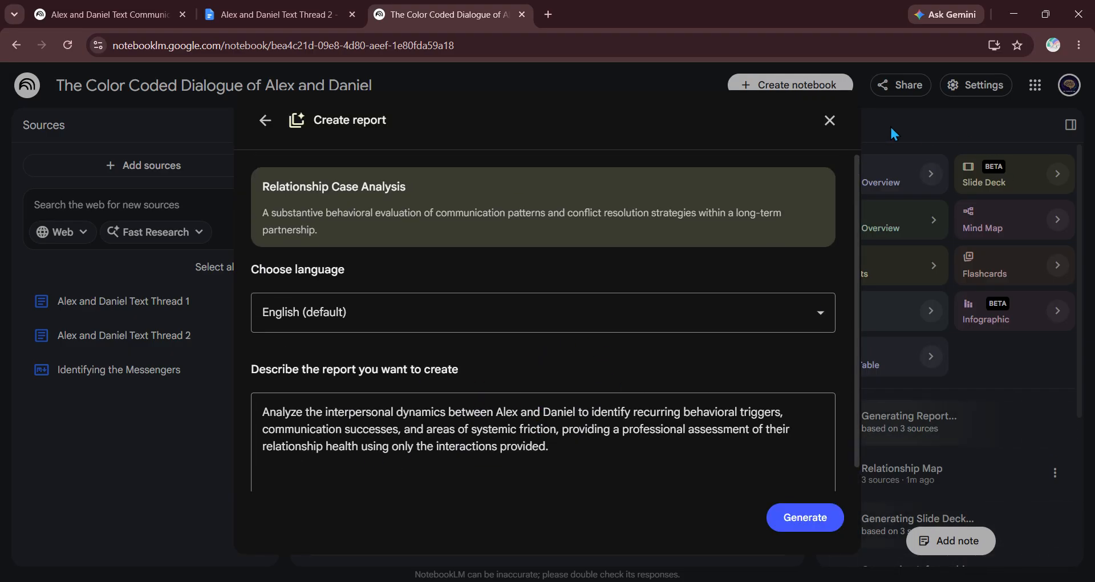
click(840, 124)
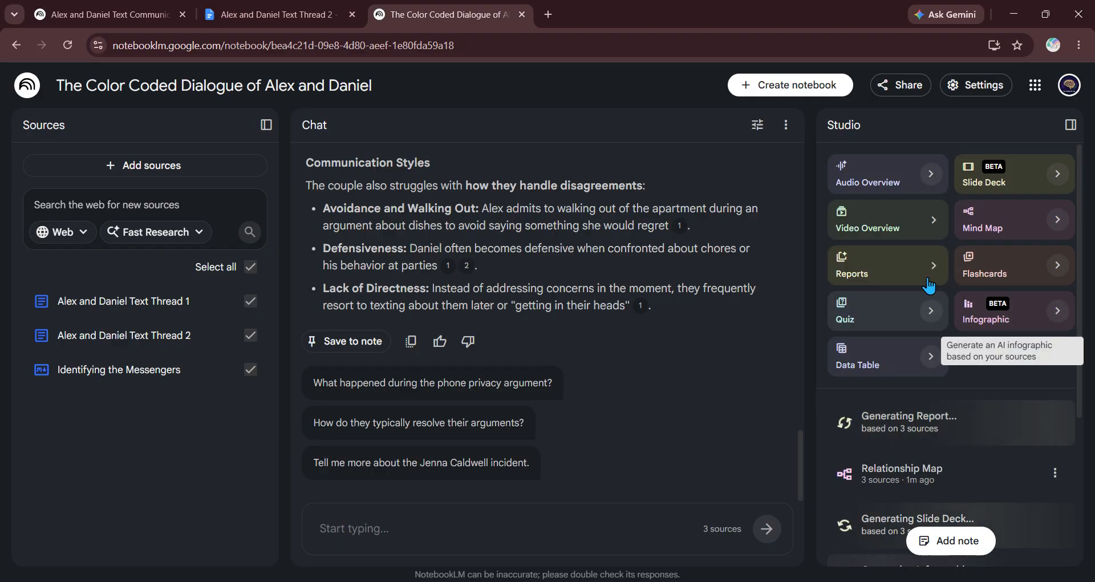
Step: Generate a Create Your Own report described as 'Create character sketches of Alex and Daniel.'
click(902, 272)
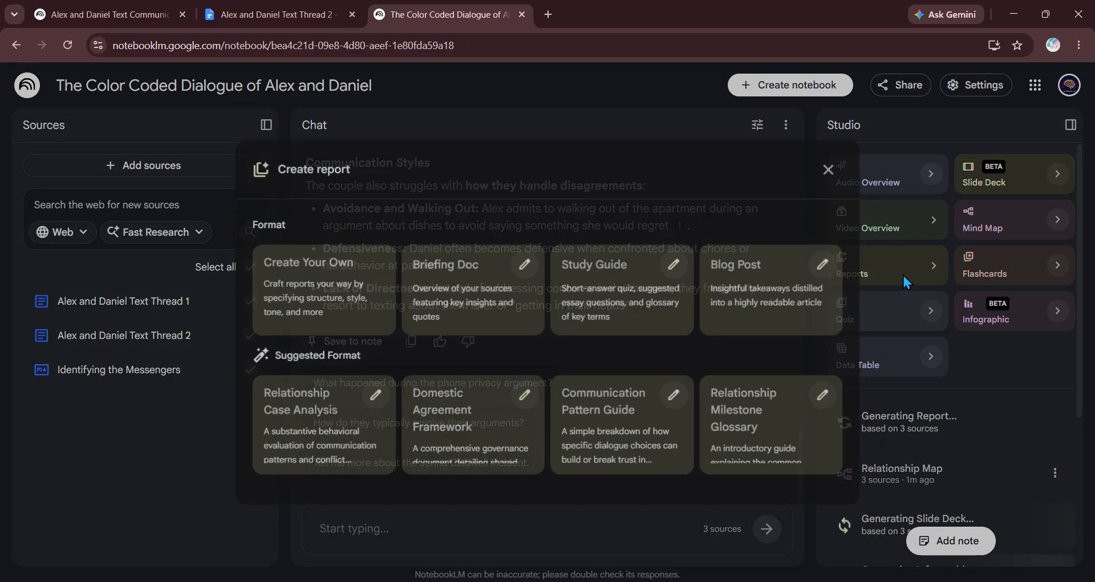
click(316, 285)
click(371, 376)
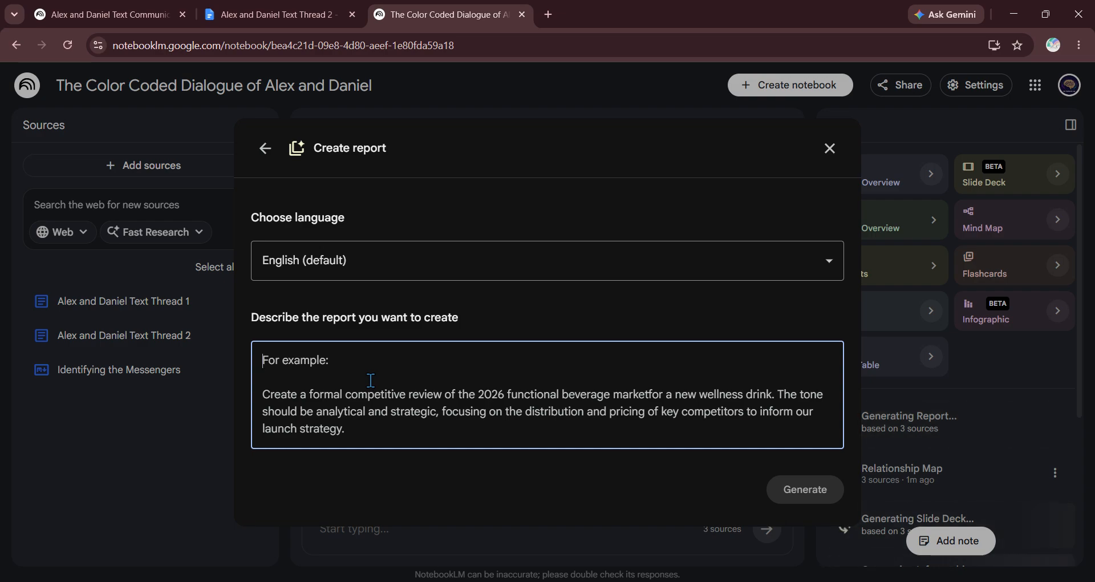
text(Create)
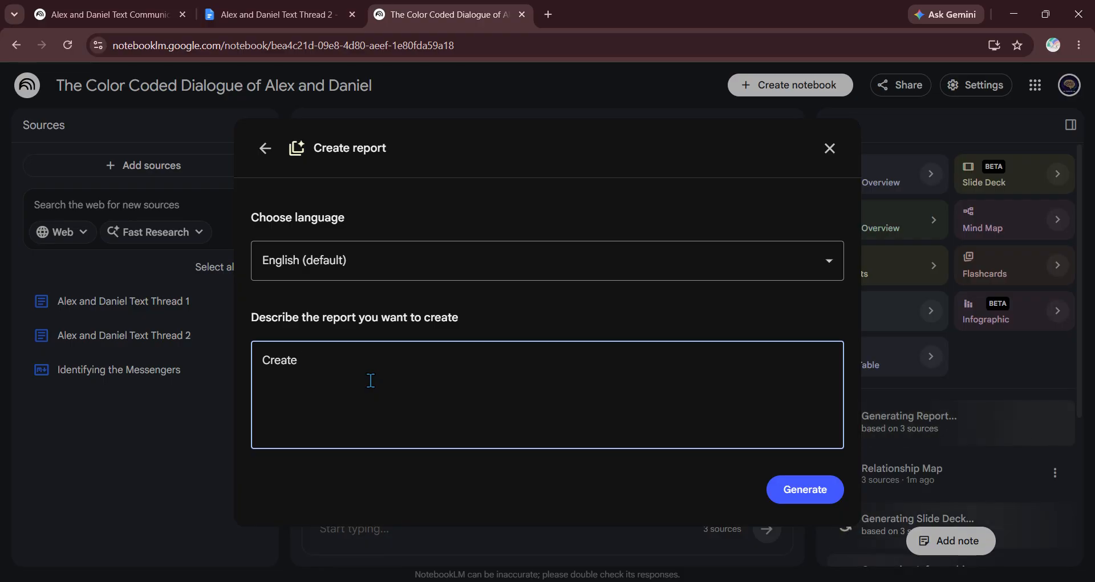
text( charac)
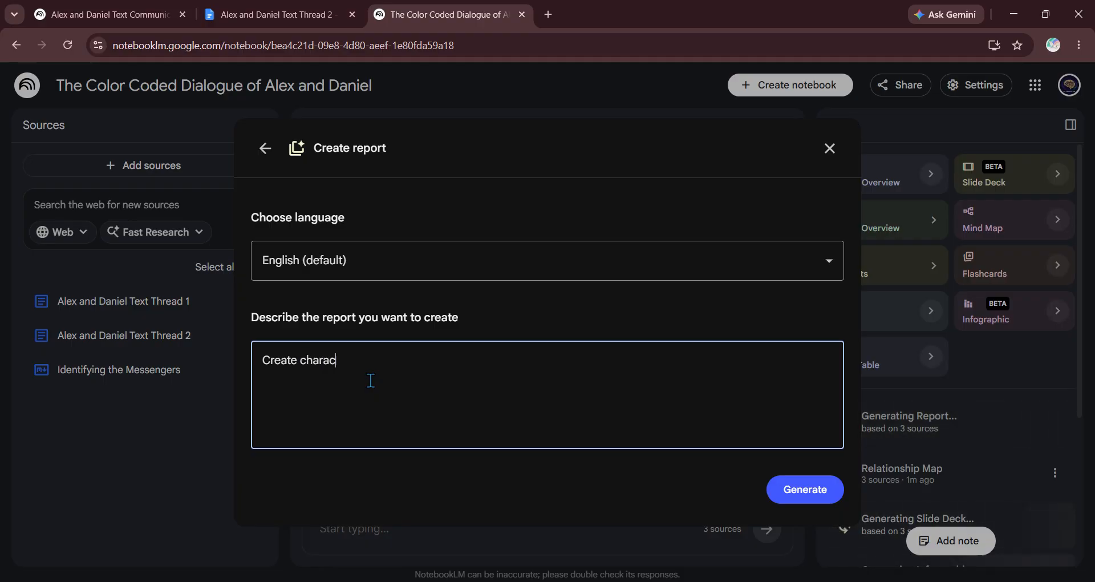
text(ter sketch)
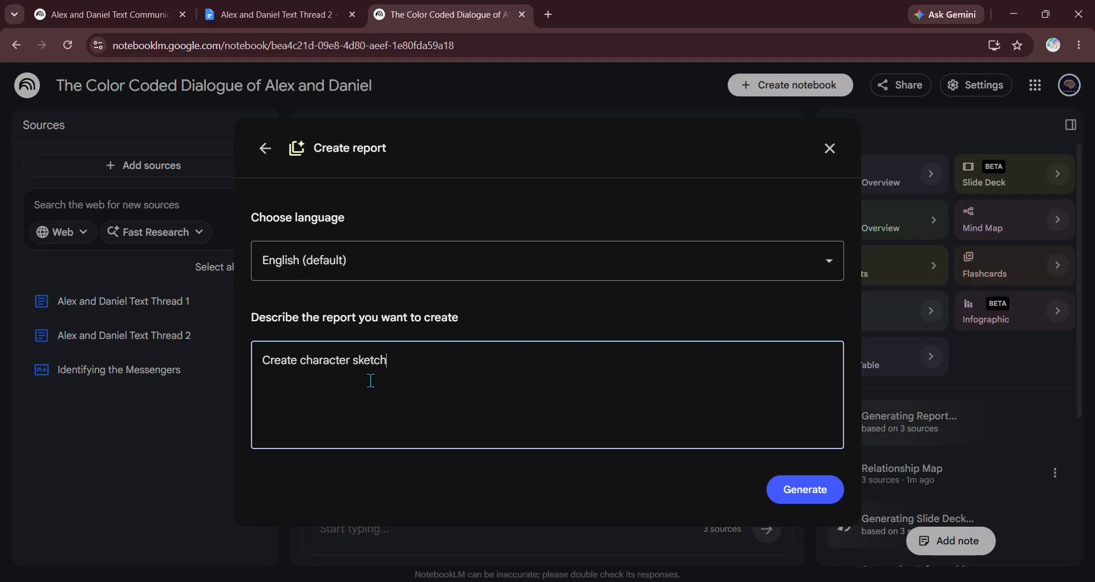
text(es of Alex and)
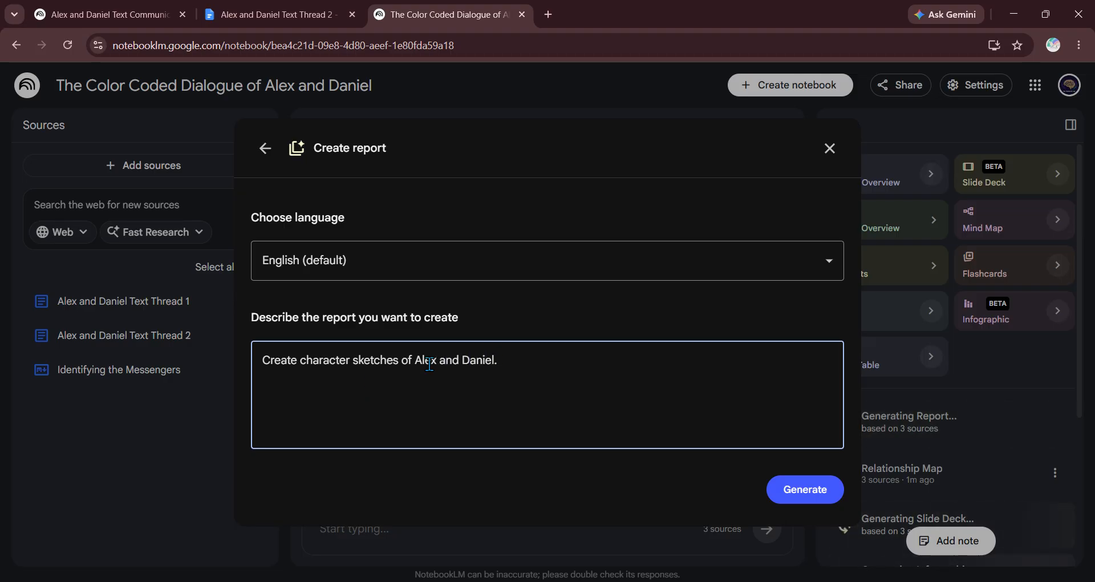
text( Daniel.)
click(798, 489)
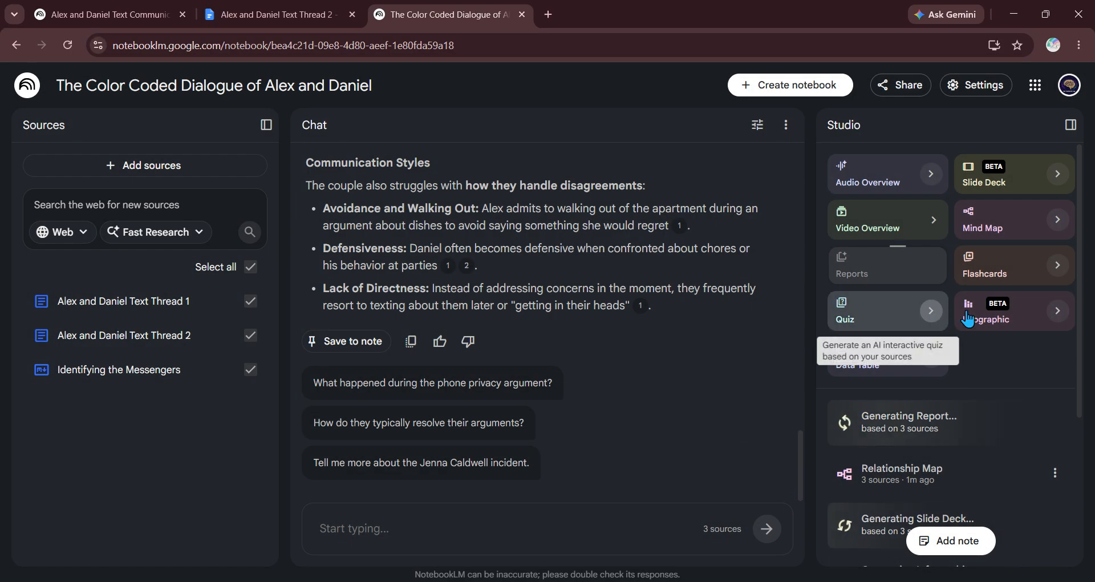
Step: Open the Relationship Map mind map from the Studio list
scroll(970, 314, down, 3)
scroll(969, 285, down, 3)
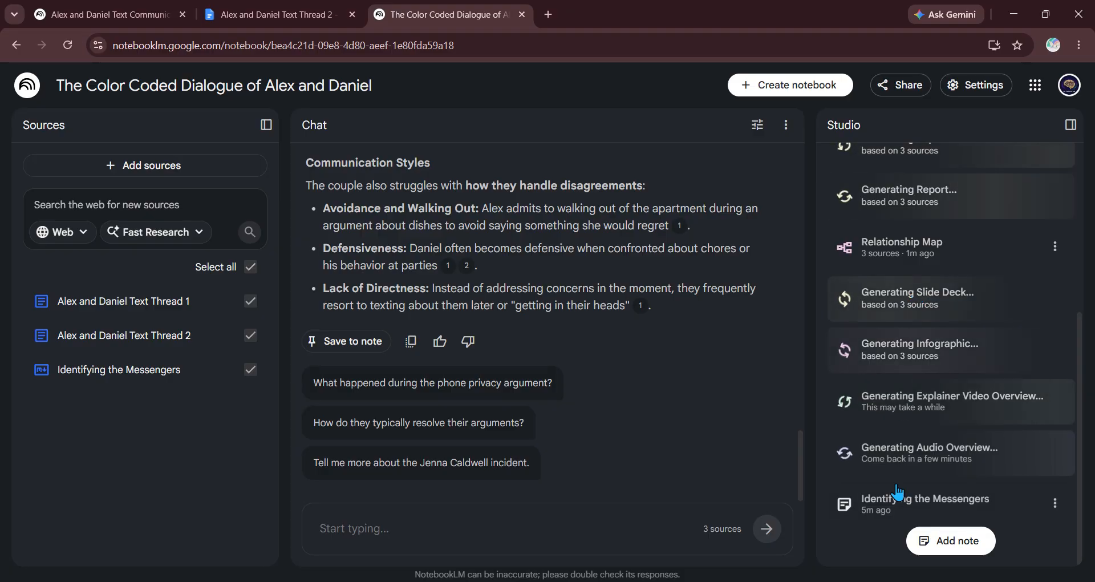
scroll(941, 427, up, 3)
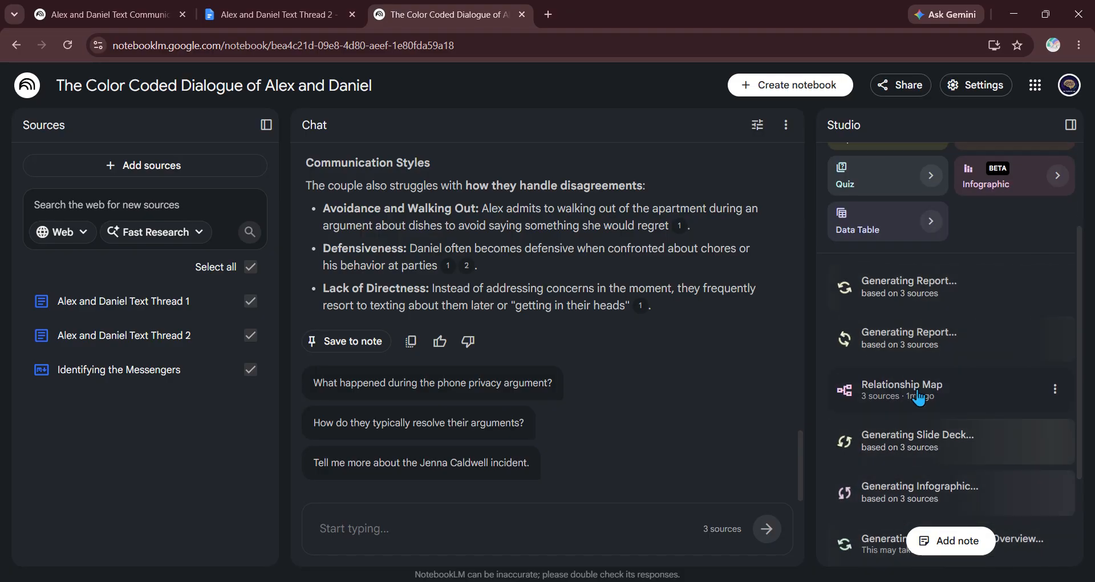
click(923, 393)
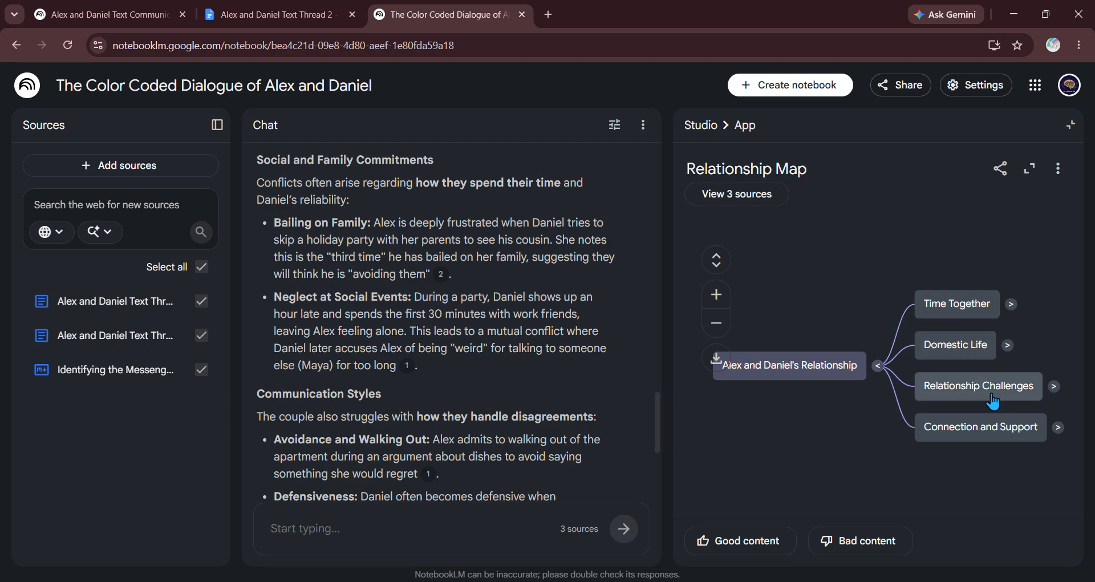
Step: Expand Connection and Support, Relationship Challenges, Domestic Life and Time Together branches
click(1058, 427)
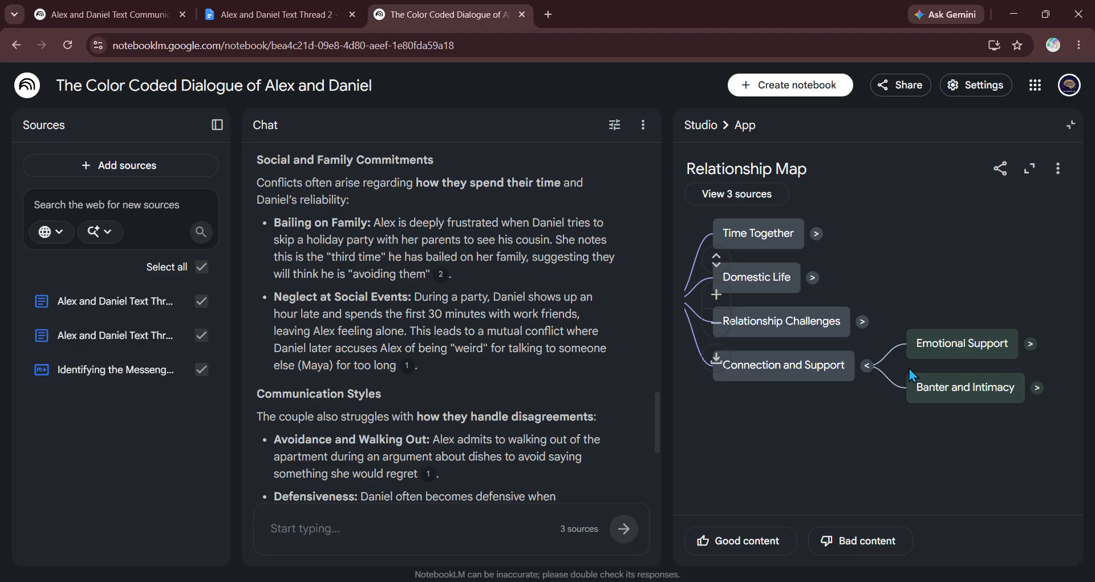
click(862, 322)
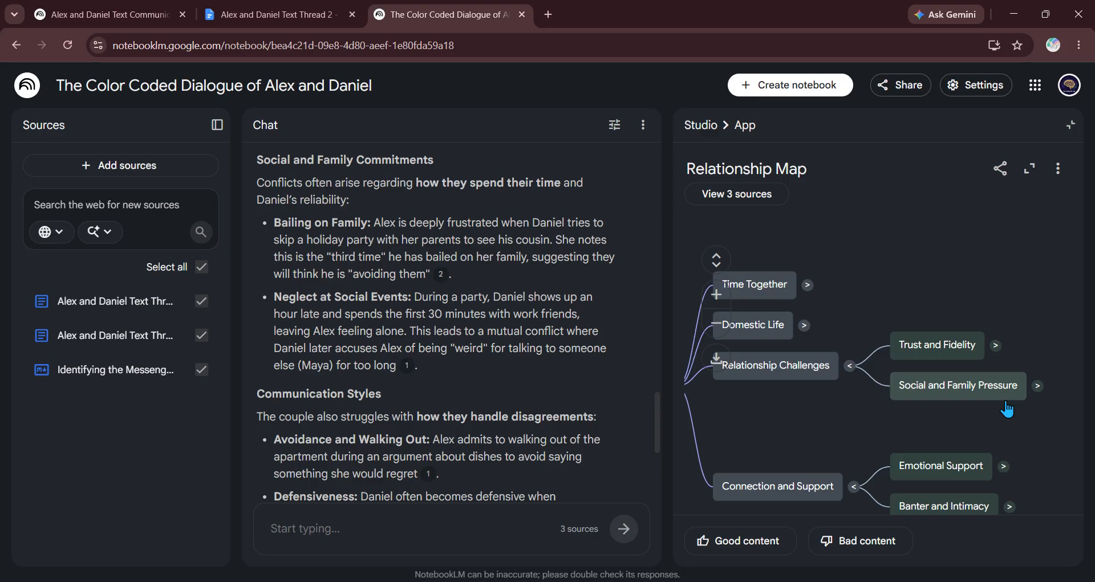
click(804, 325)
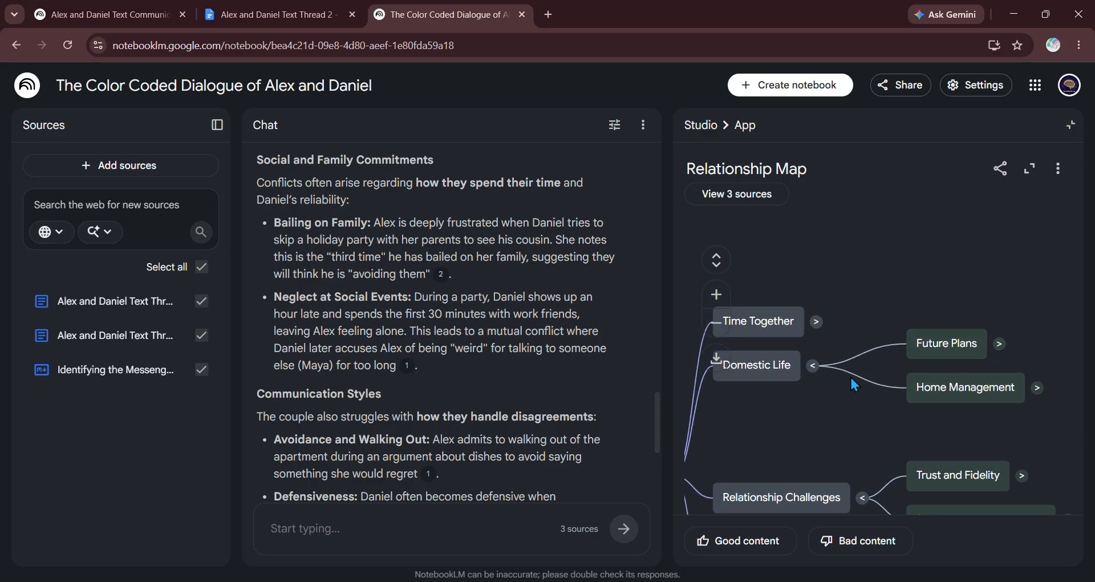
click(817, 322)
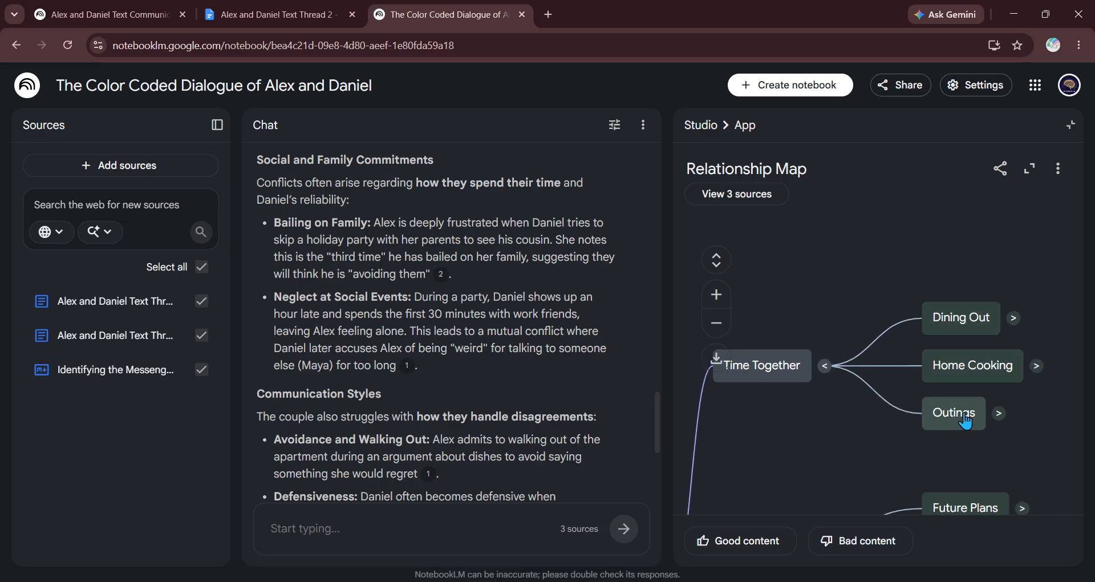
scroll(826, 316, down, 1)
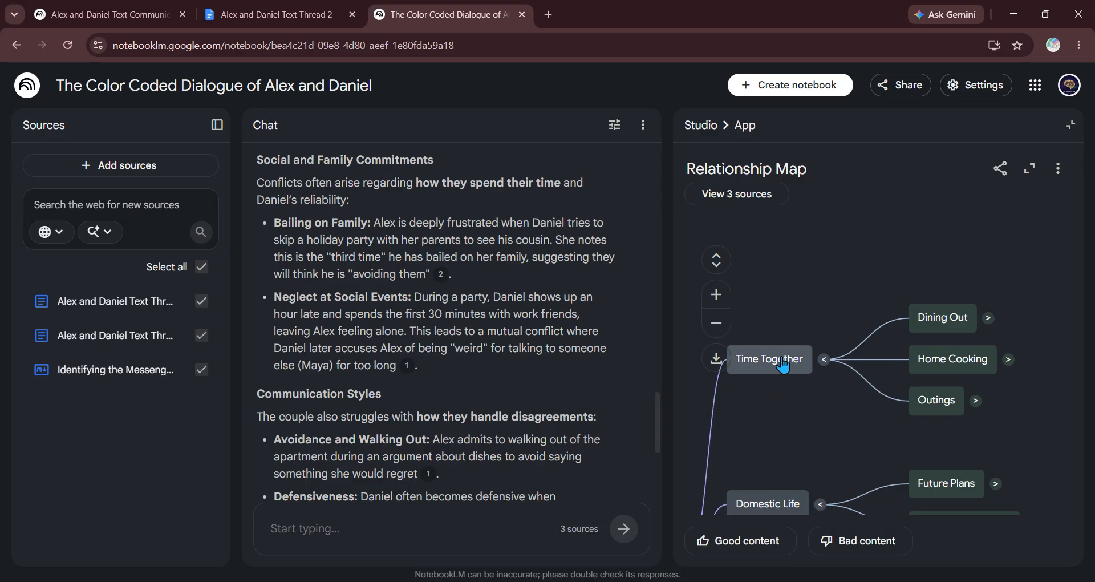
scroll(543, 390, down, 5)
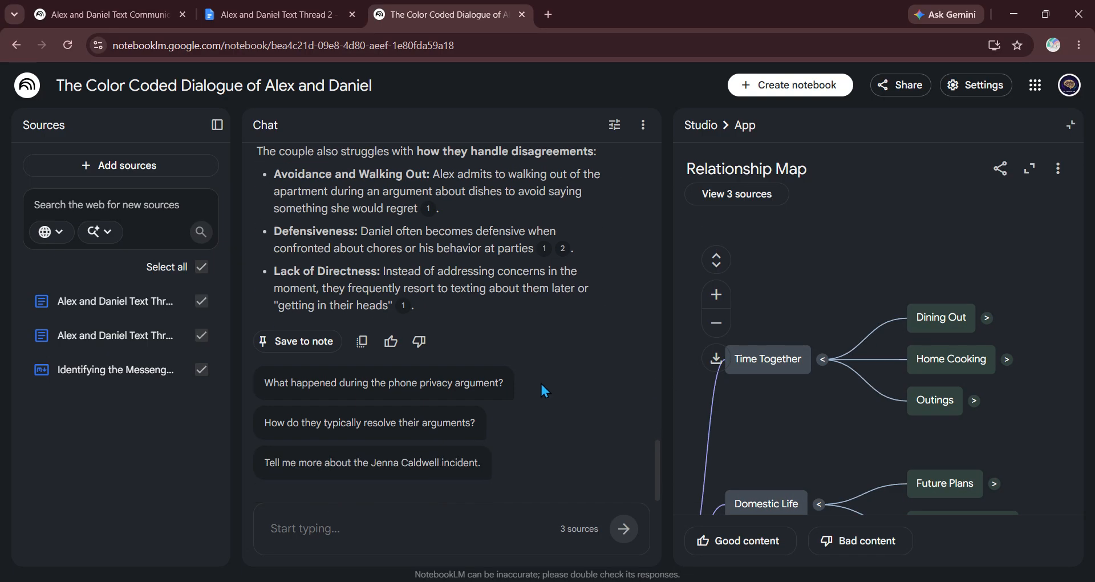
click(776, 360)
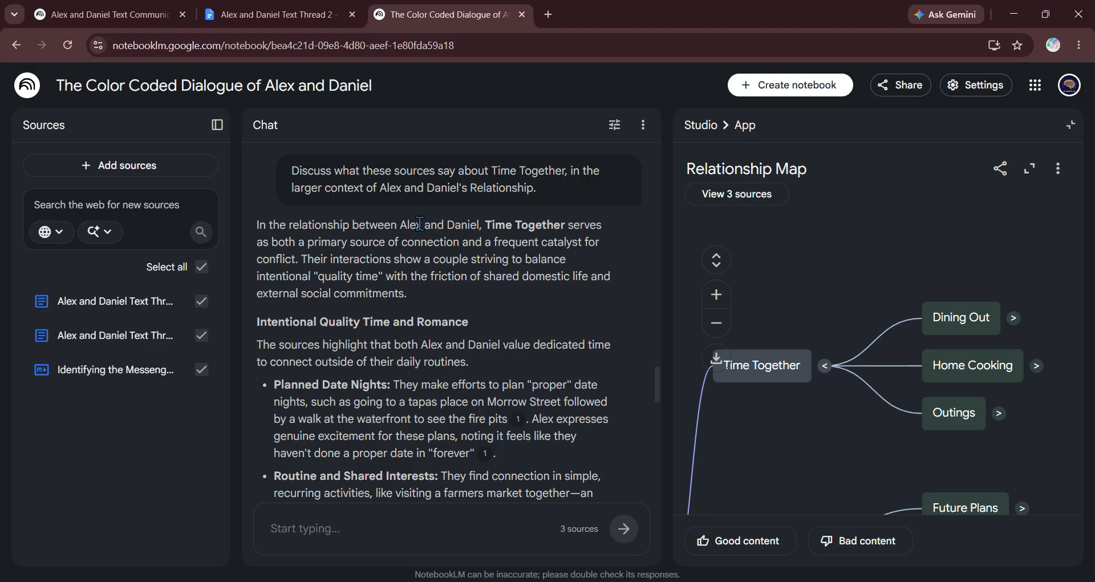
scroll(488, 234, down, 6)
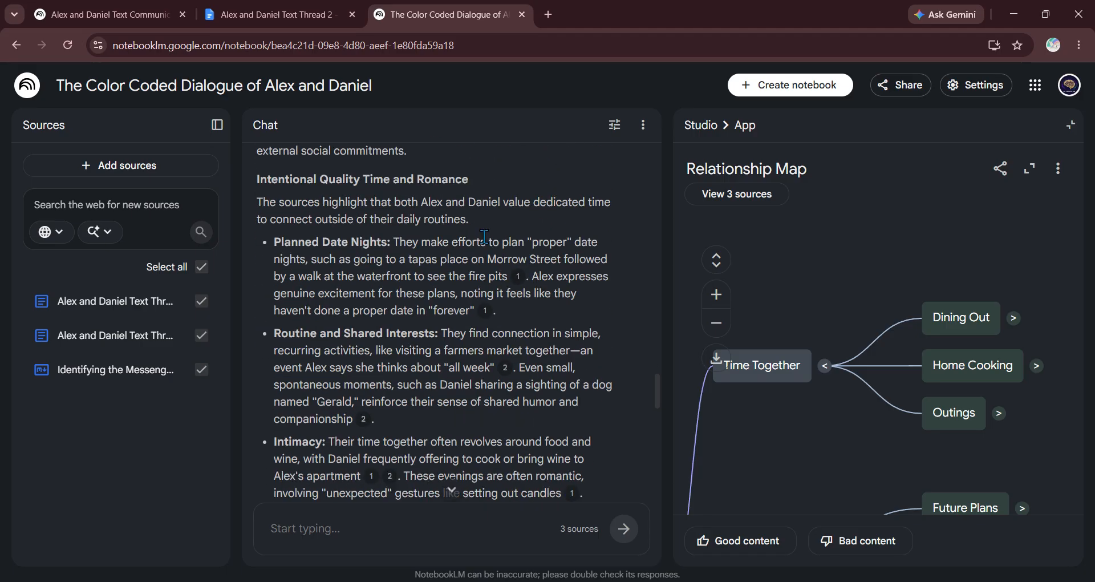
scroll(361, 233, down, 1)
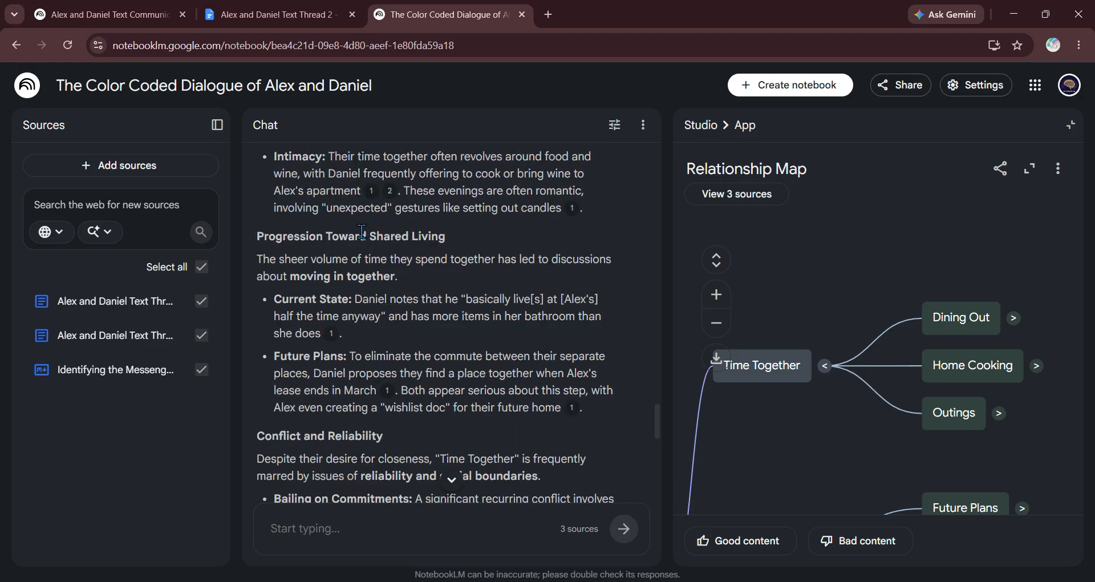
scroll(362, 233, down, 2)
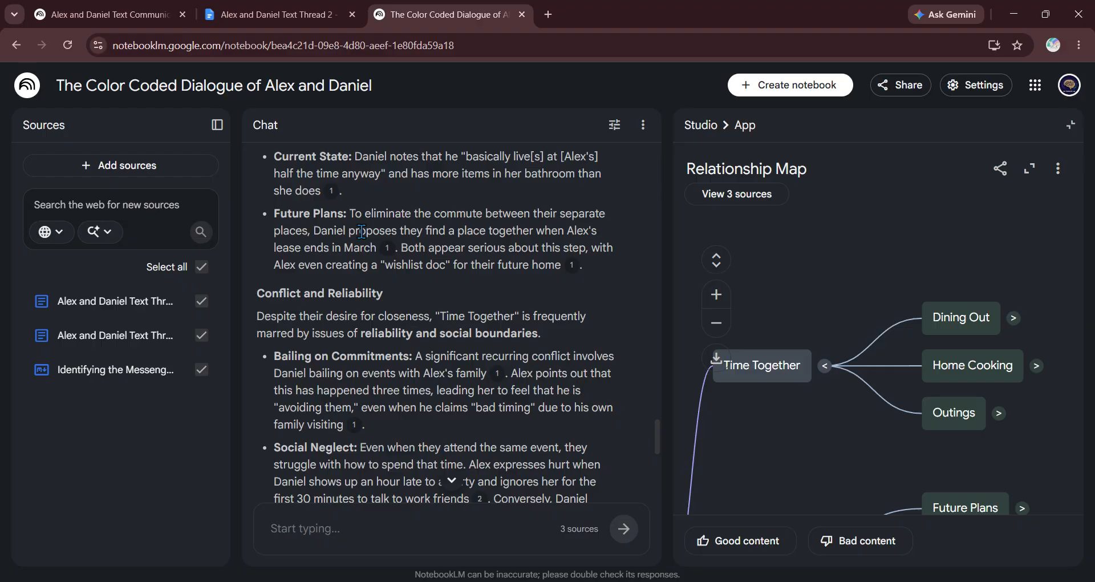
scroll(361, 232, down, 4)
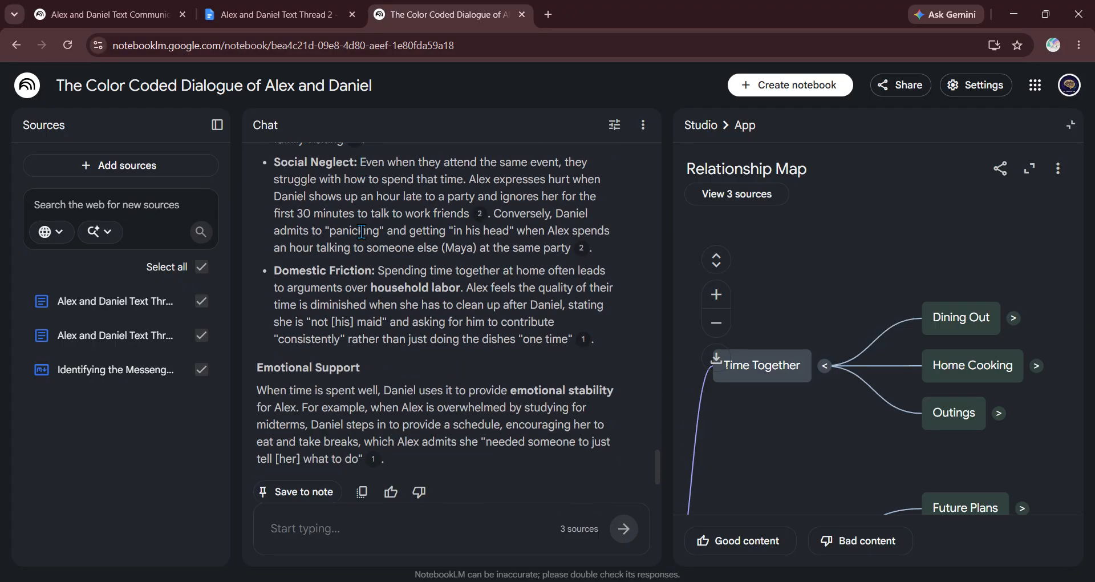
scroll(362, 233, down, 2)
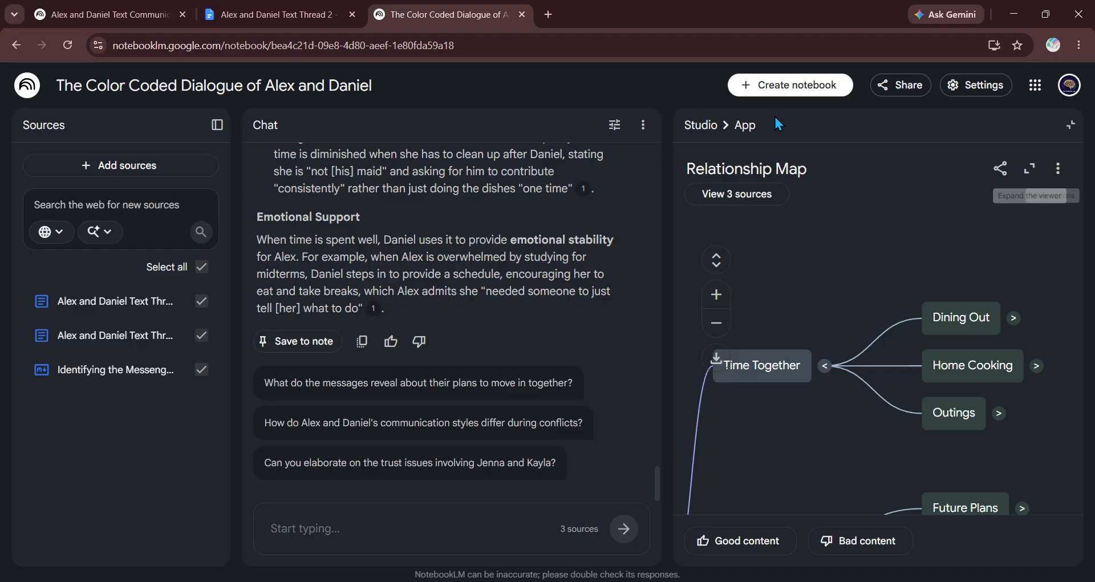
Step: Return to the Studio list and open the Case Analysis: Interpersonal Dynamics report
click(701, 125)
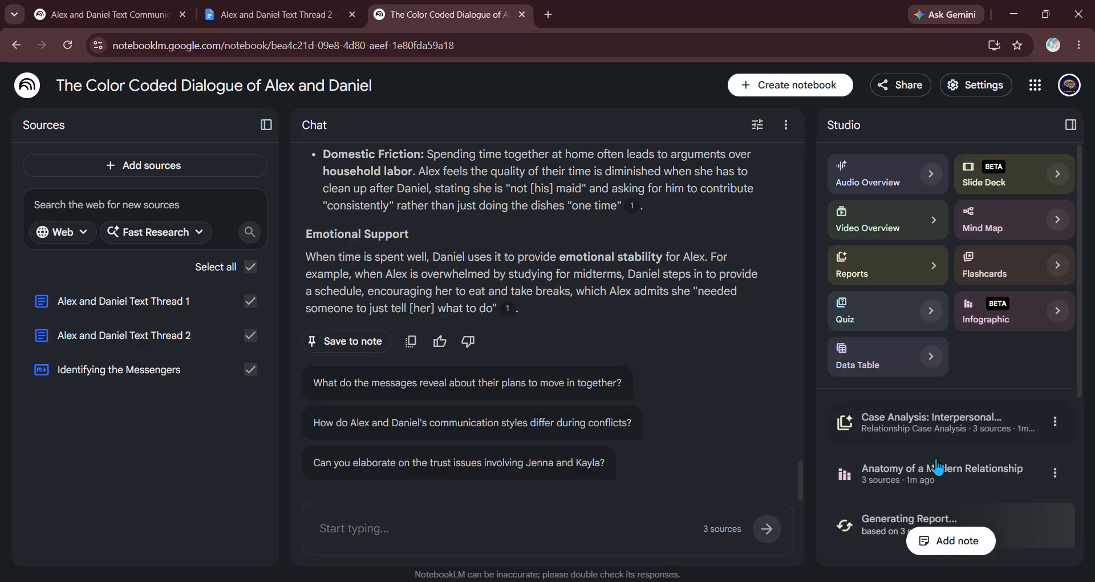
scroll(969, 399, down, 3)
click(941, 330)
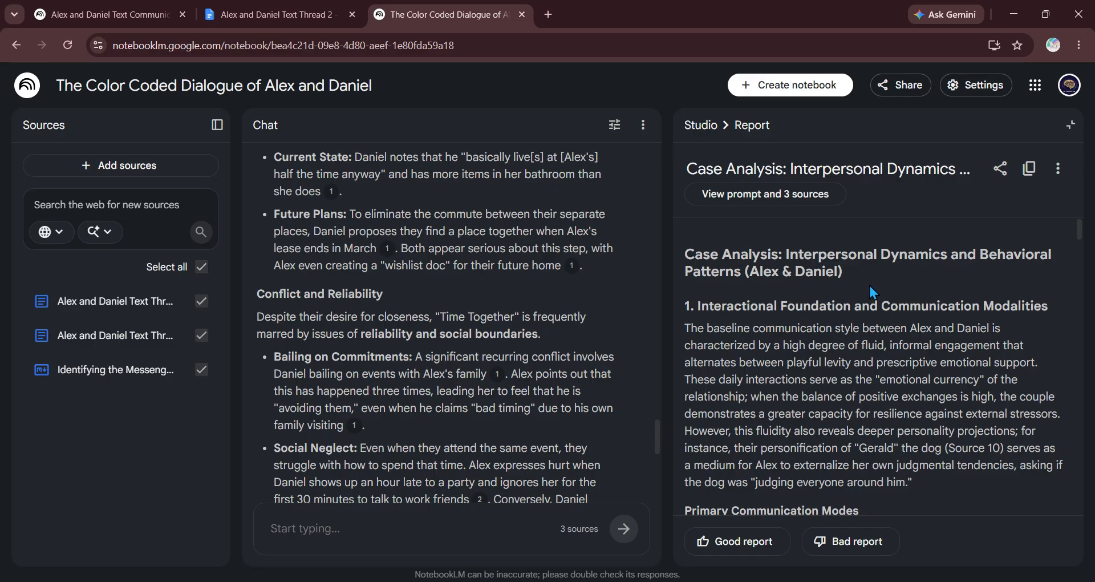
scroll(870, 286, down, 1)
scroll(868, 283, up, 1)
scroll(844, 277, down, 1)
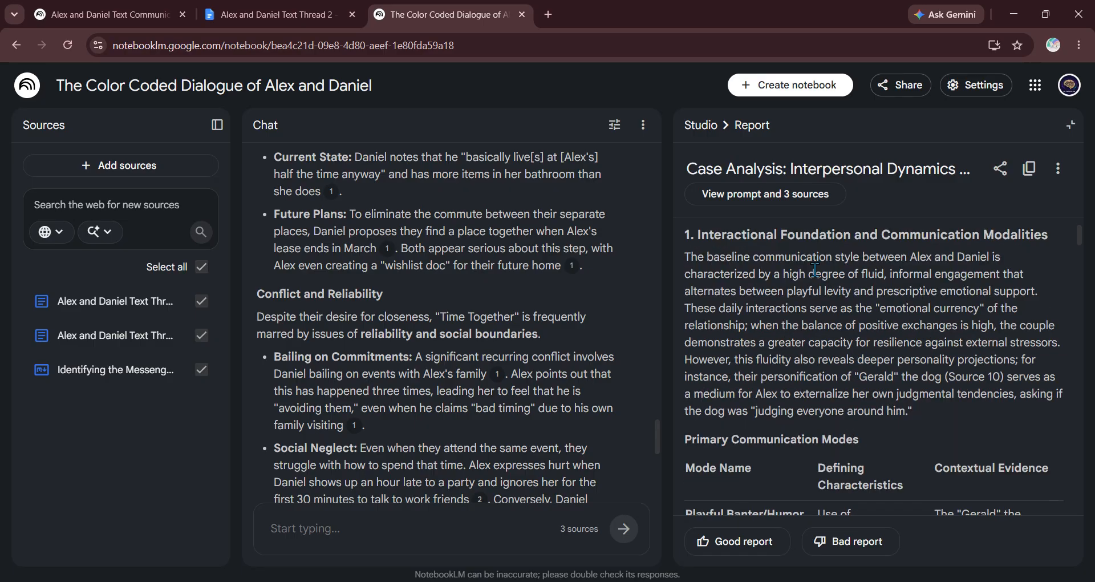
scroll(814, 269, down, 3)
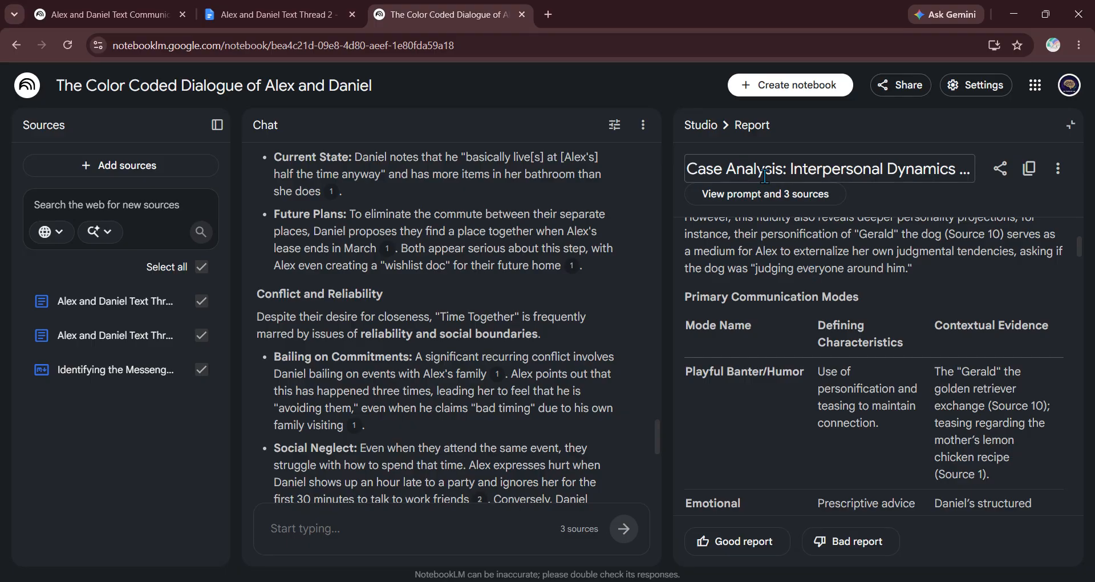
Step: Inspect the prompt and 3 sources behind the report, selecting the prompt text
click(754, 198)
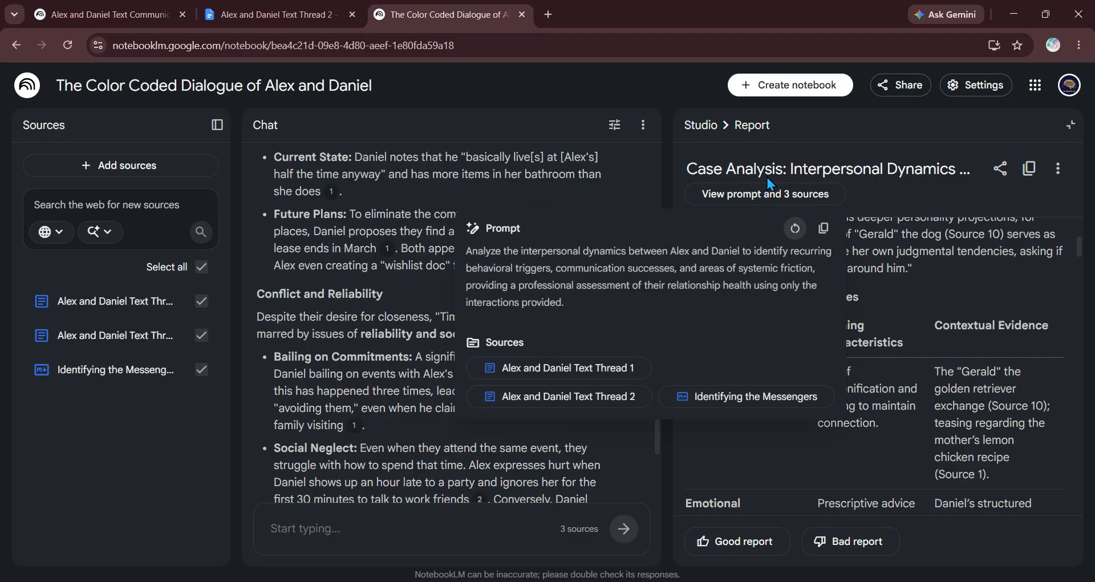
drag(577, 299, 466, 254)
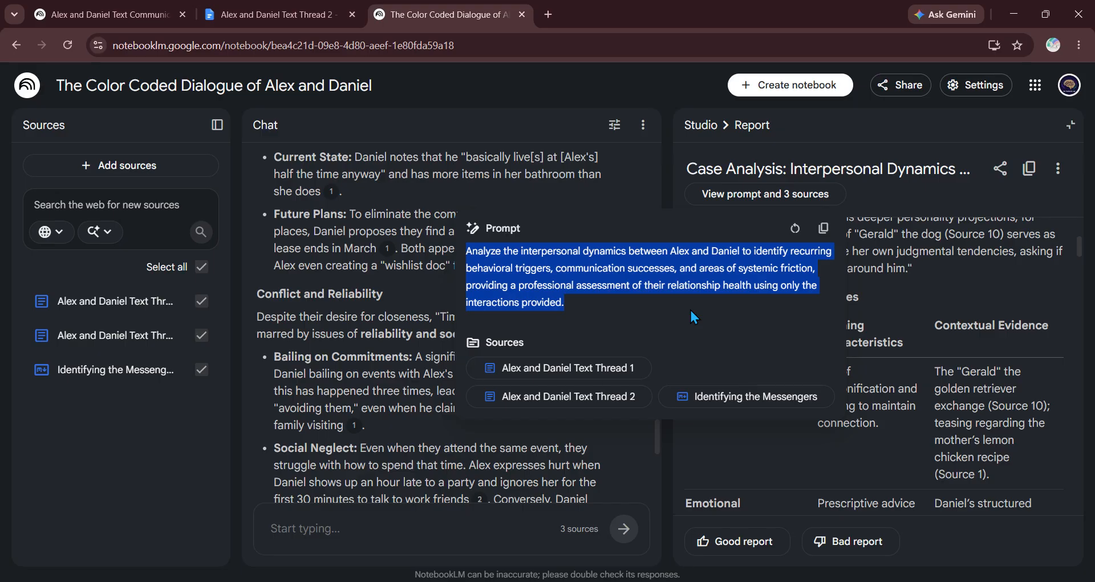
click(895, 239)
Step: Read down through the report's defensive and confrontational patterns and repair successes
scroll(875, 365, down, 1)
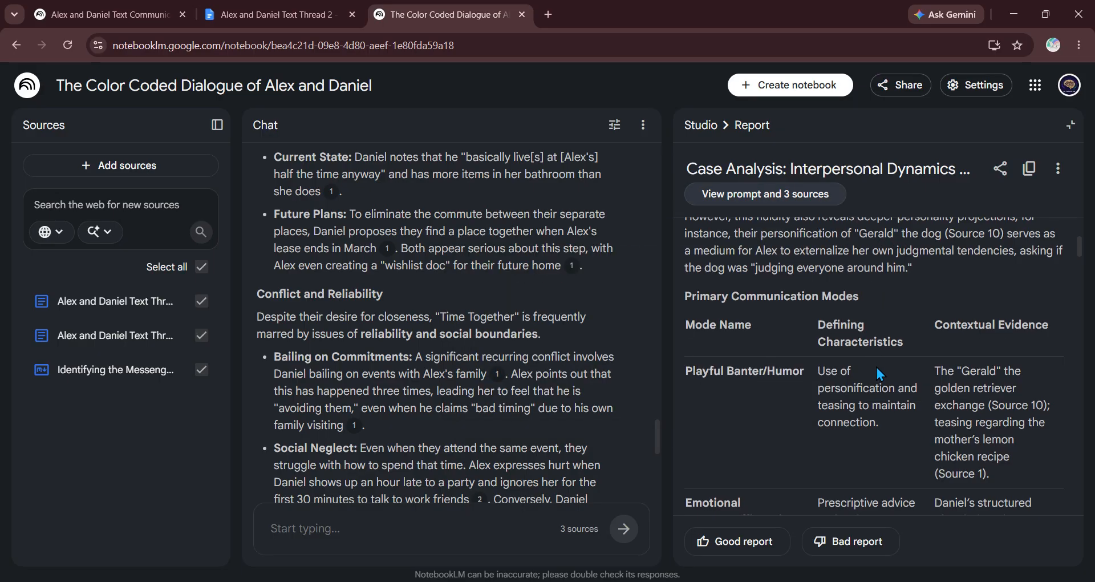
scroll(871, 363, up, 4)
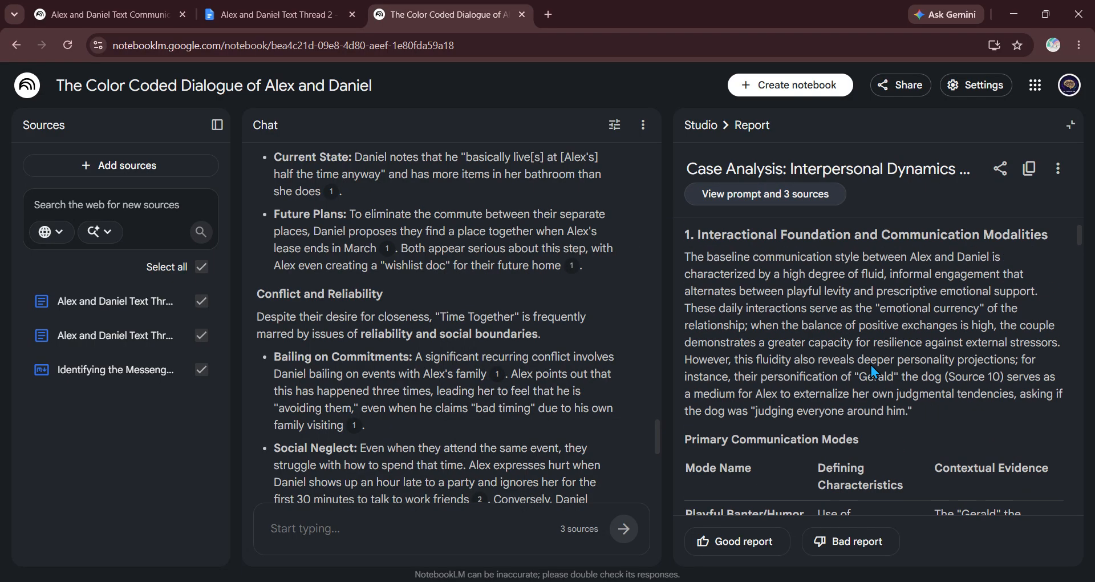
scroll(871, 364, down, 1)
scroll(970, 291, down, 1)
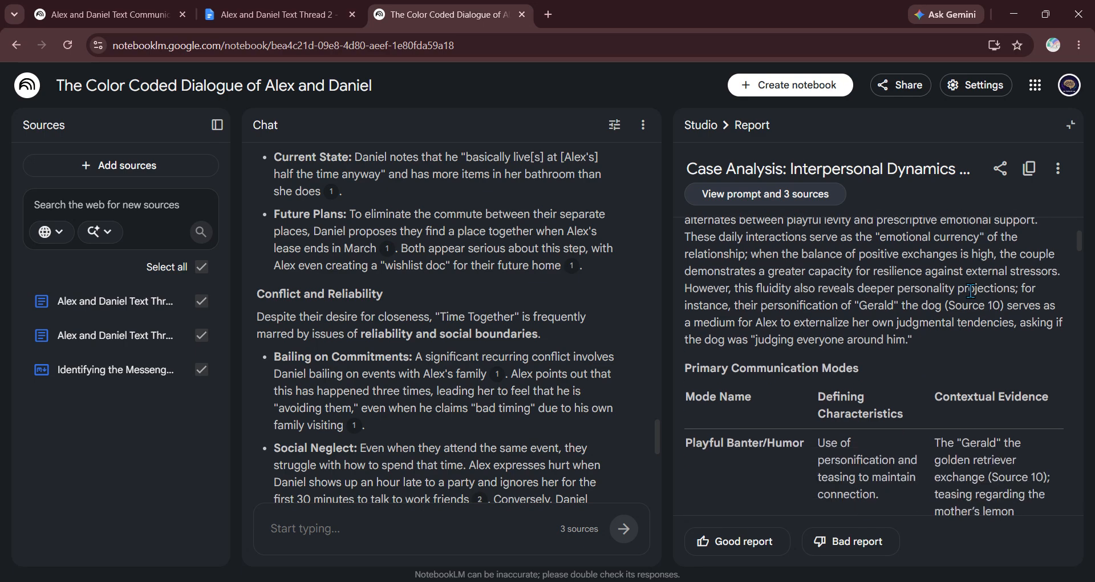
scroll(970, 291, down, 3)
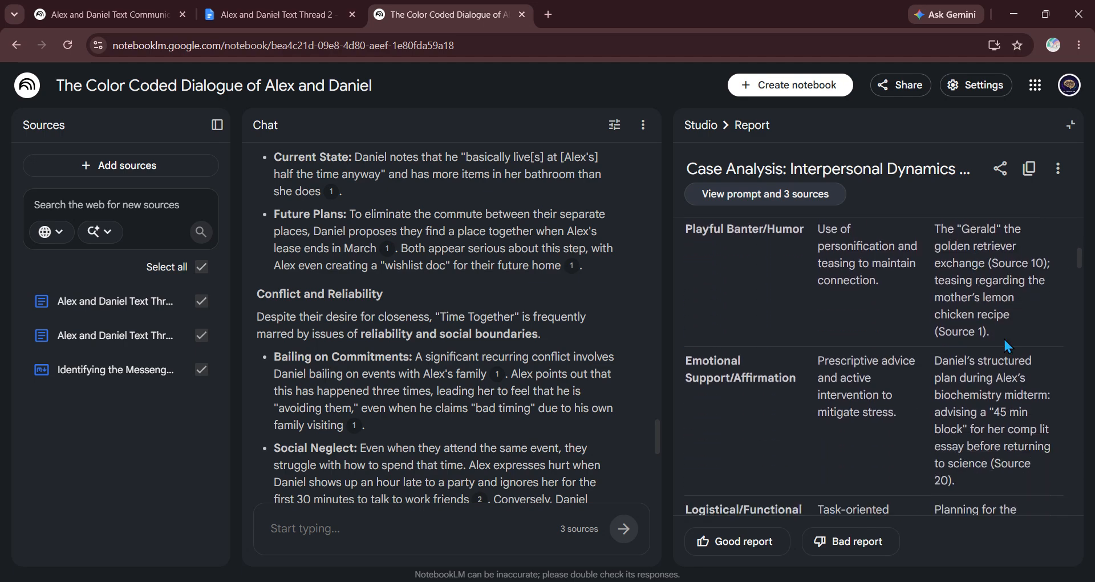
scroll(980, 282, down, 1)
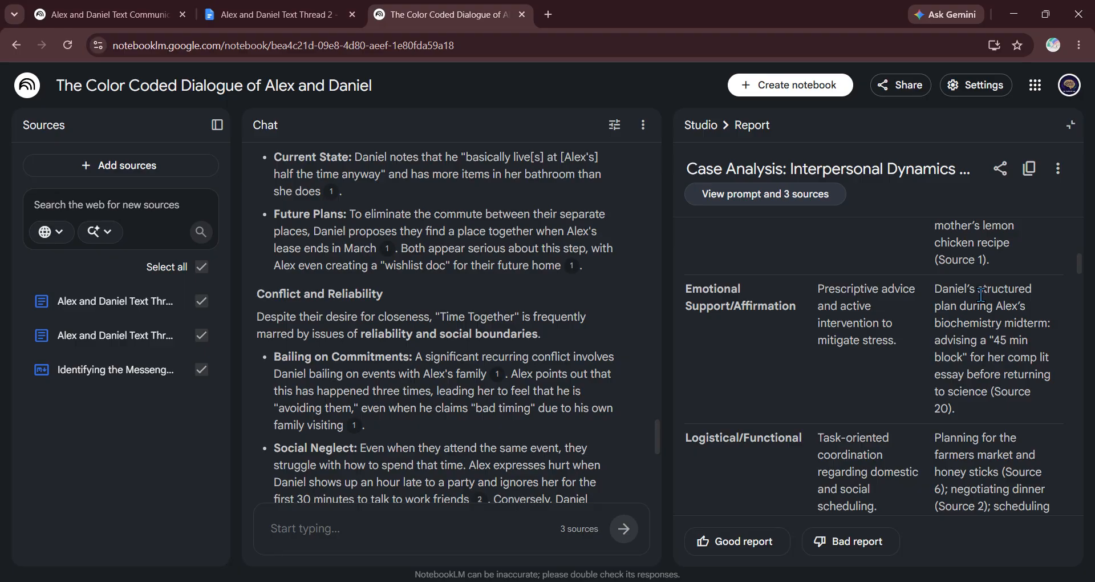
scroll(981, 294, down, 4)
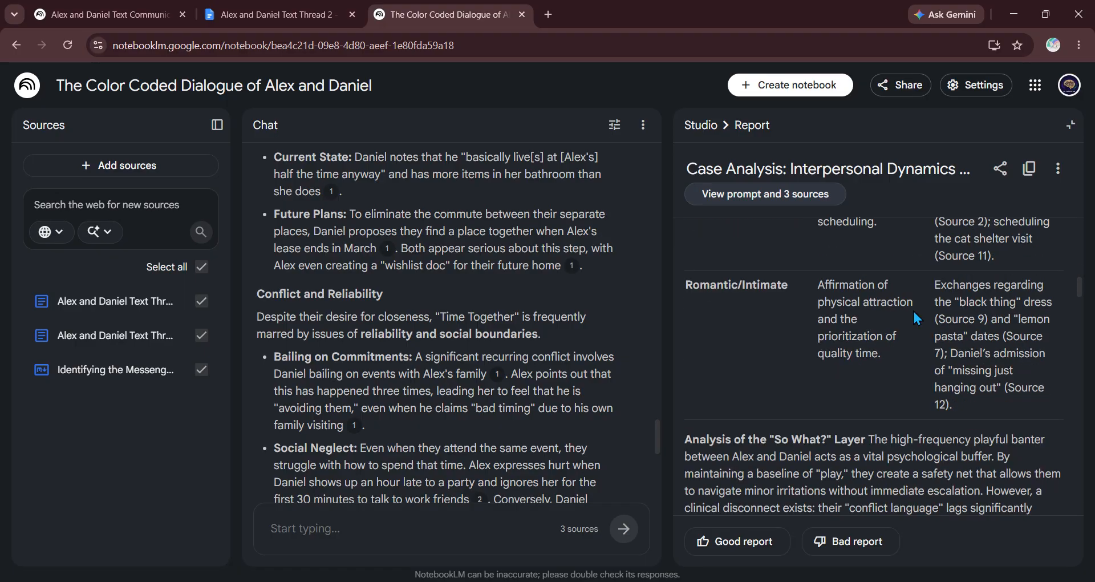
scroll(963, 320, down, 1)
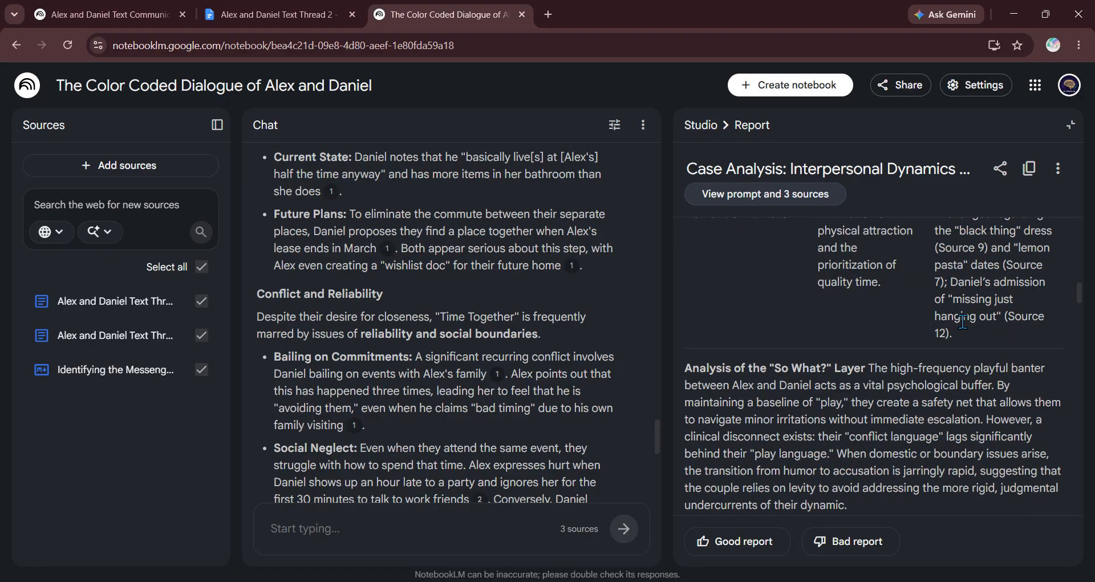
scroll(958, 325, down, 1)
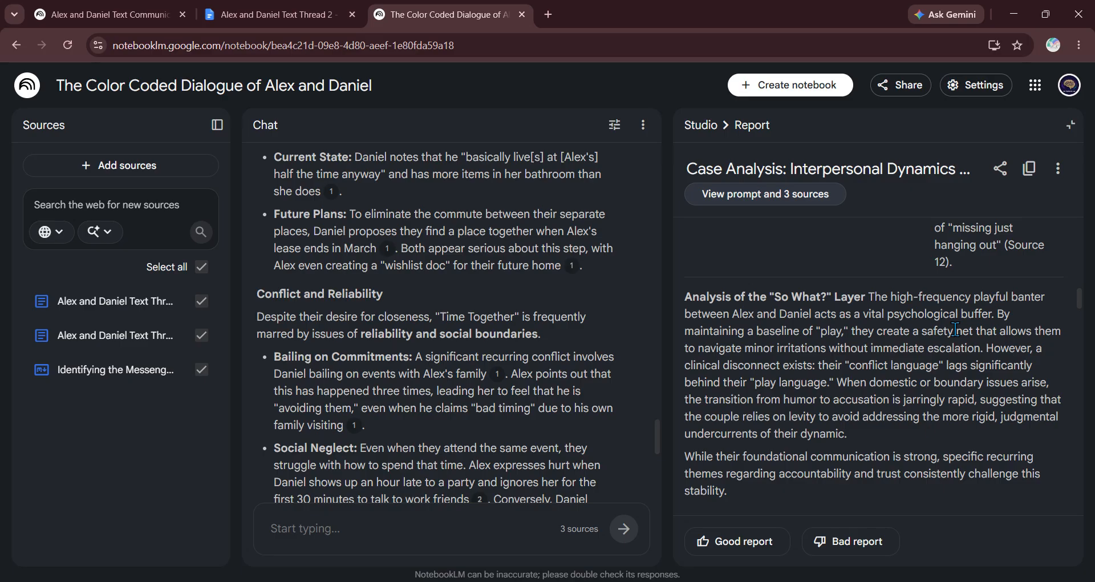
scroll(955, 330, down, 4)
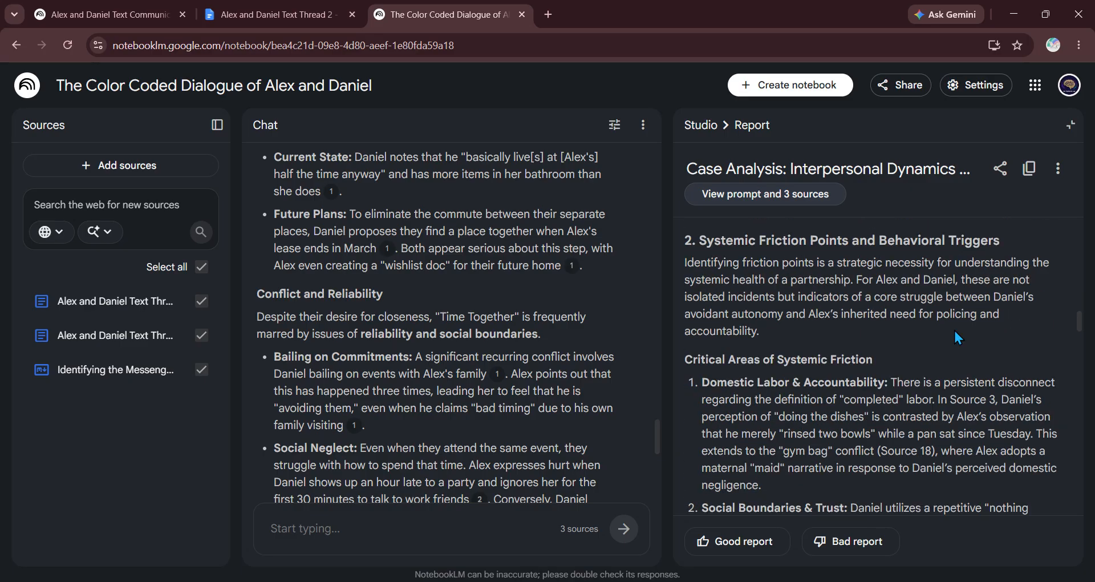
scroll(951, 339, down, 4)
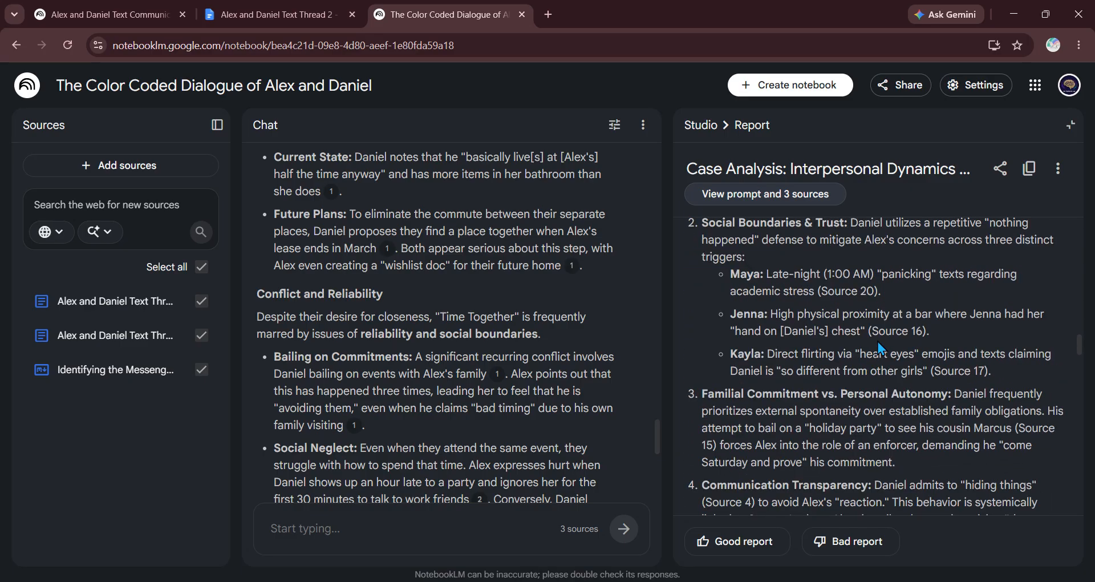
scroll(819, 409, down, 8)
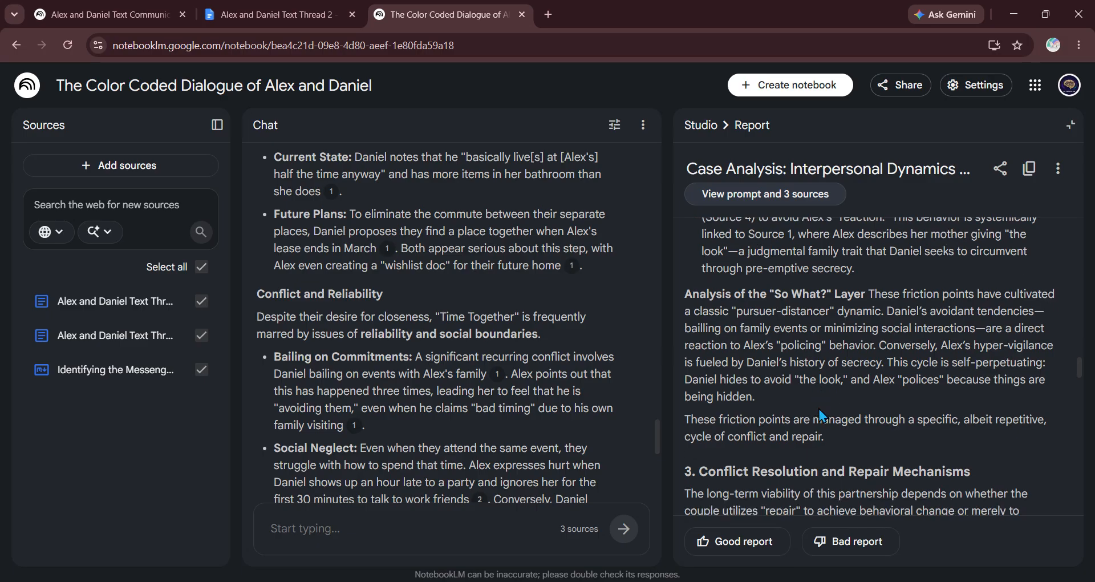
scroll(819, 408, down, 3)
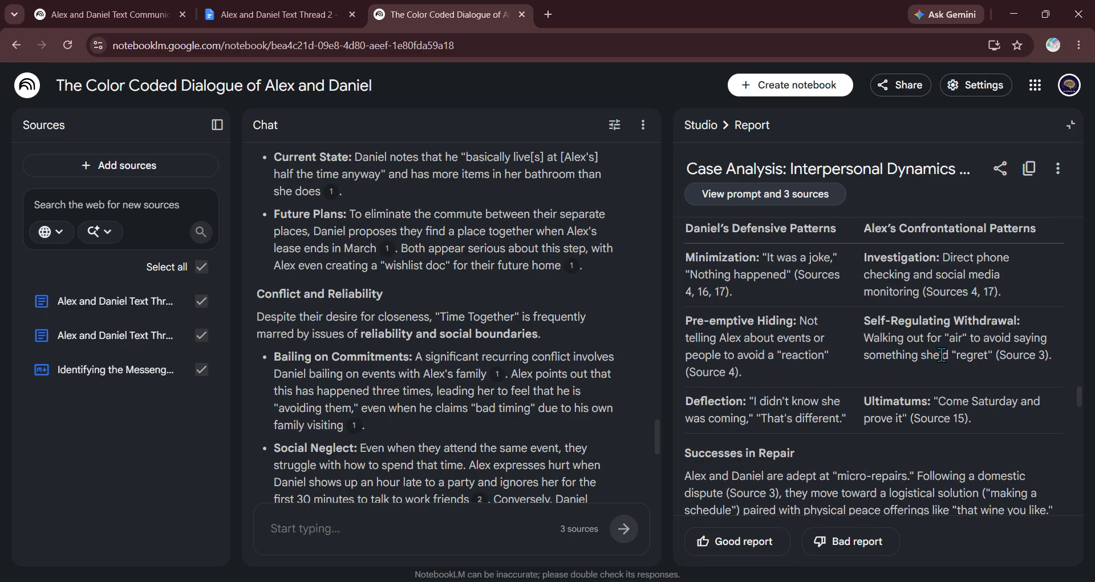
Step: Select the source citation in the Minimization cell, then clear the selection
drag(737, 293, 809, 279)
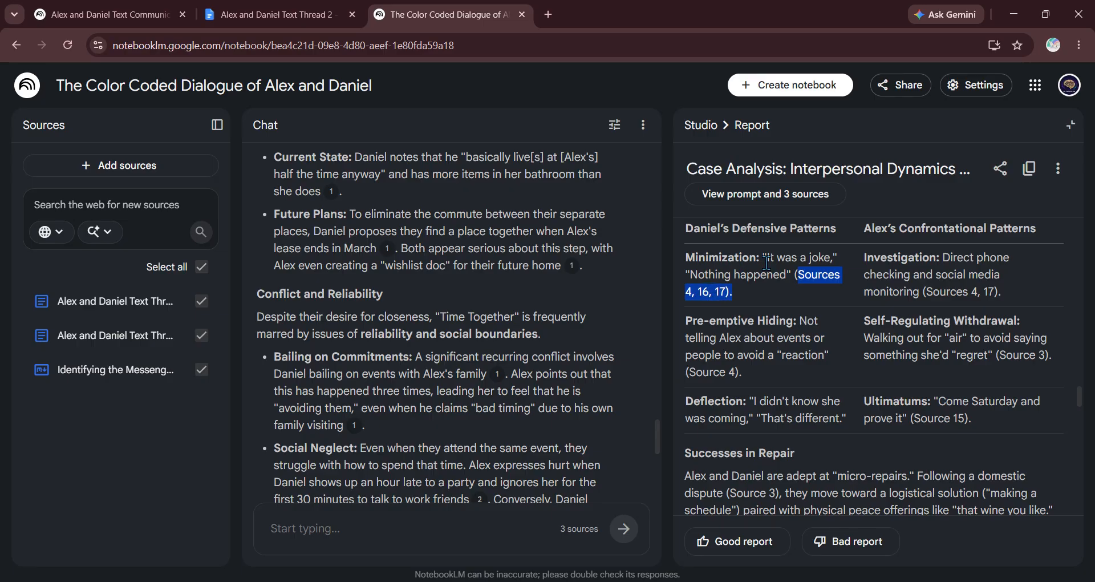
click(704, 290)
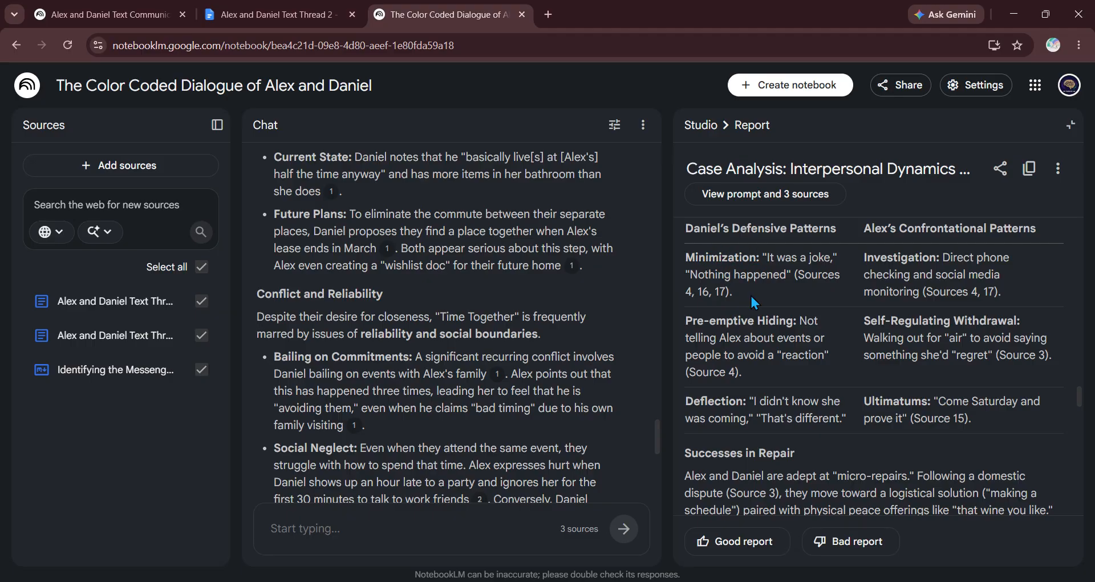
scroll(855, 342, down, 4)
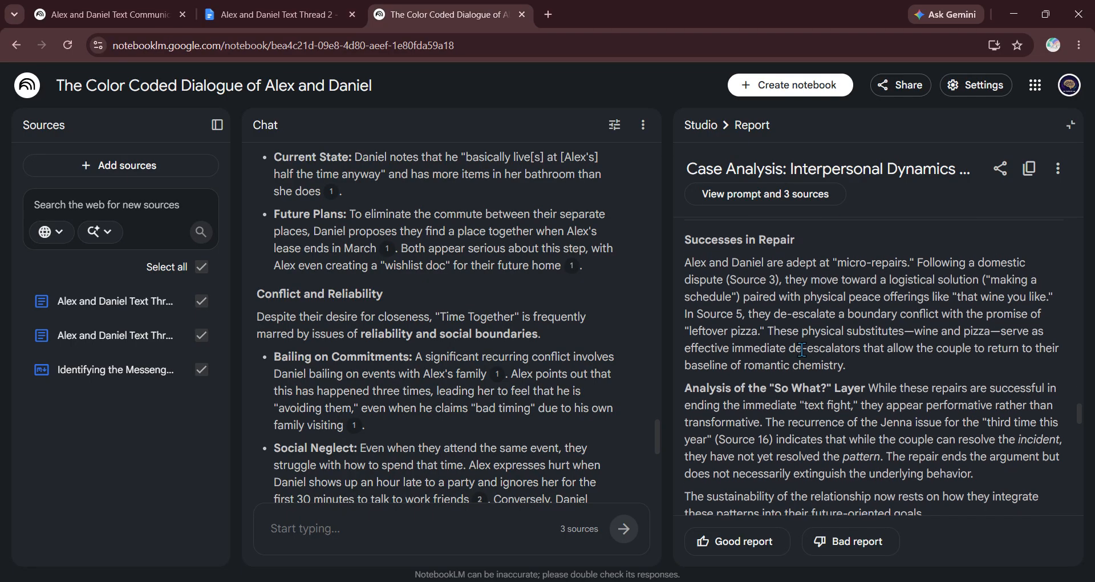
scroll(950, 374, up, 4)
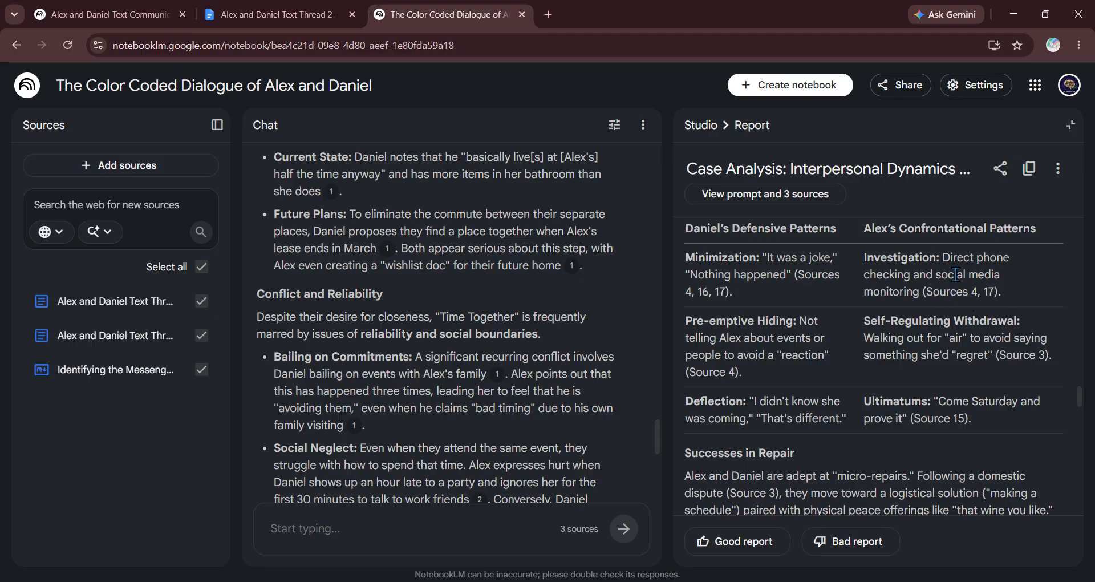
scroll(938, 288, down, 5)
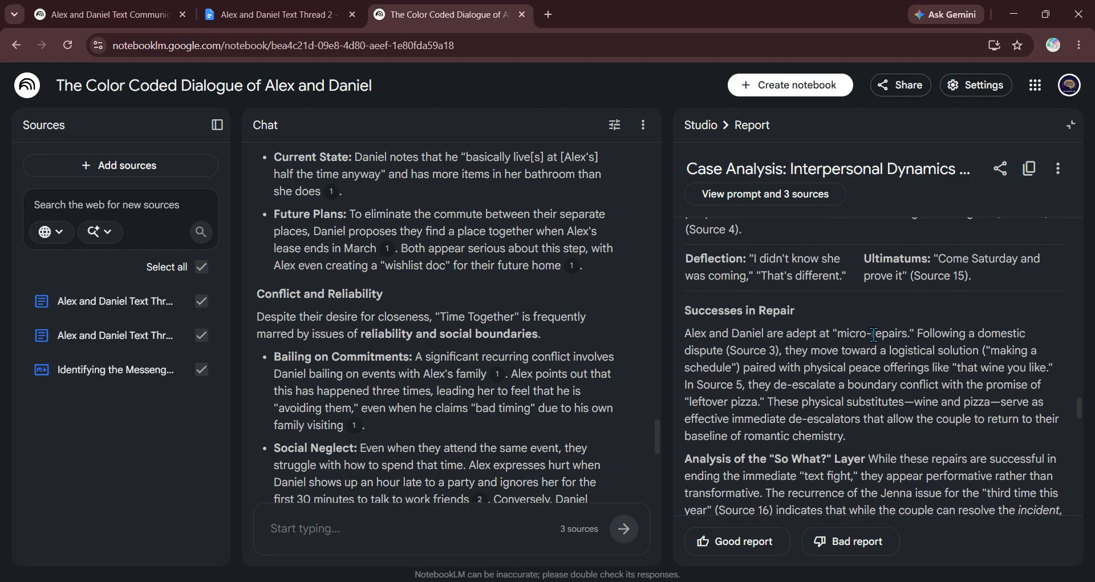
Step: Return to the Studio list and open the Comprehensive Character Profiles report
click(702, 125)
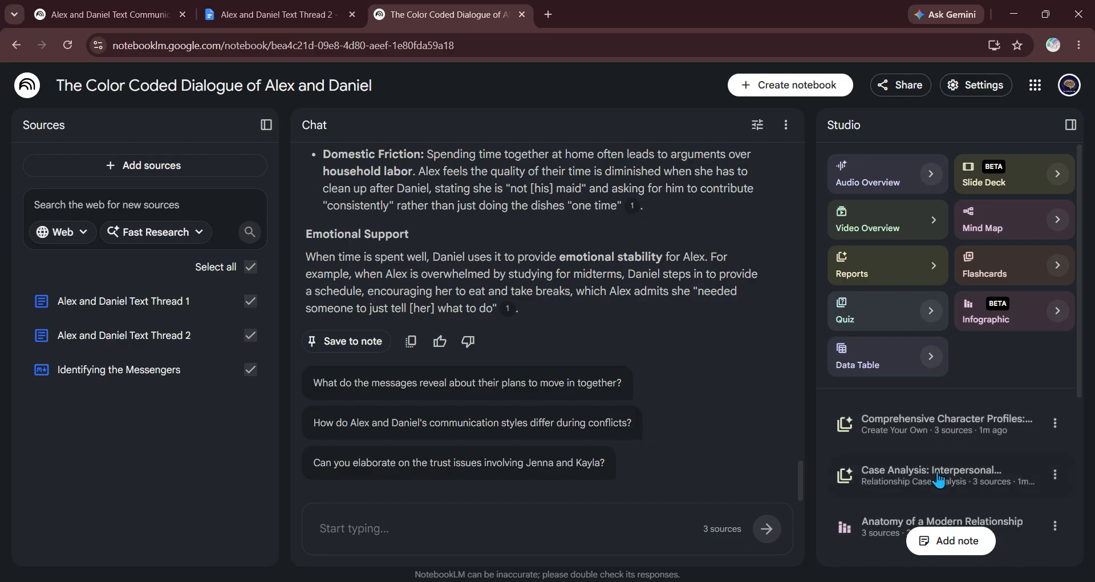
scroll(969, 285, down, 2)
click(984, 281)
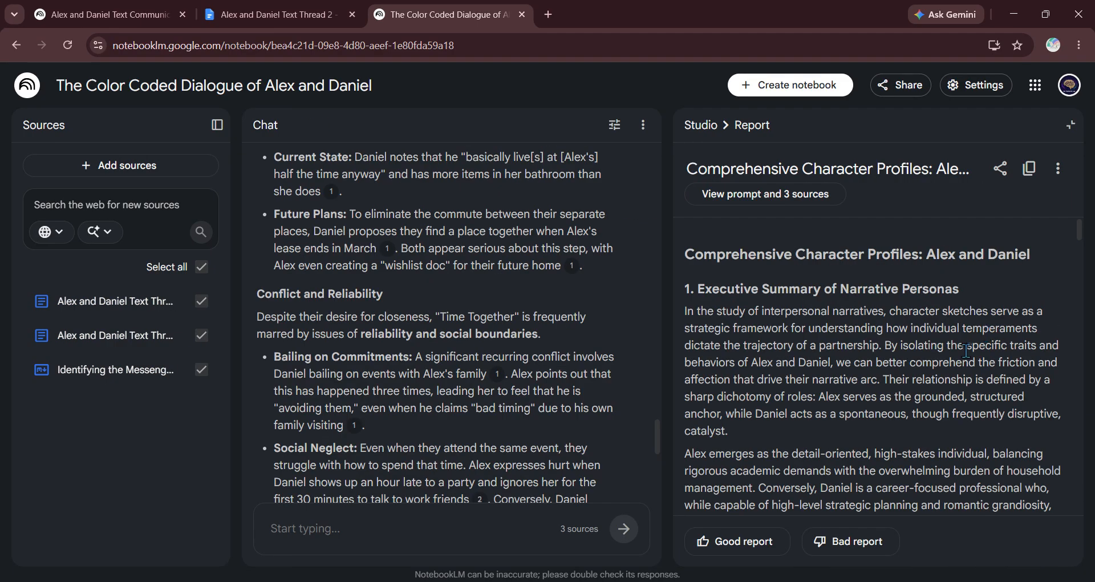
scroll(909, 345, down, 1)
scroll(798, 319, up, 1)
scroll(883, 309, down, 3)
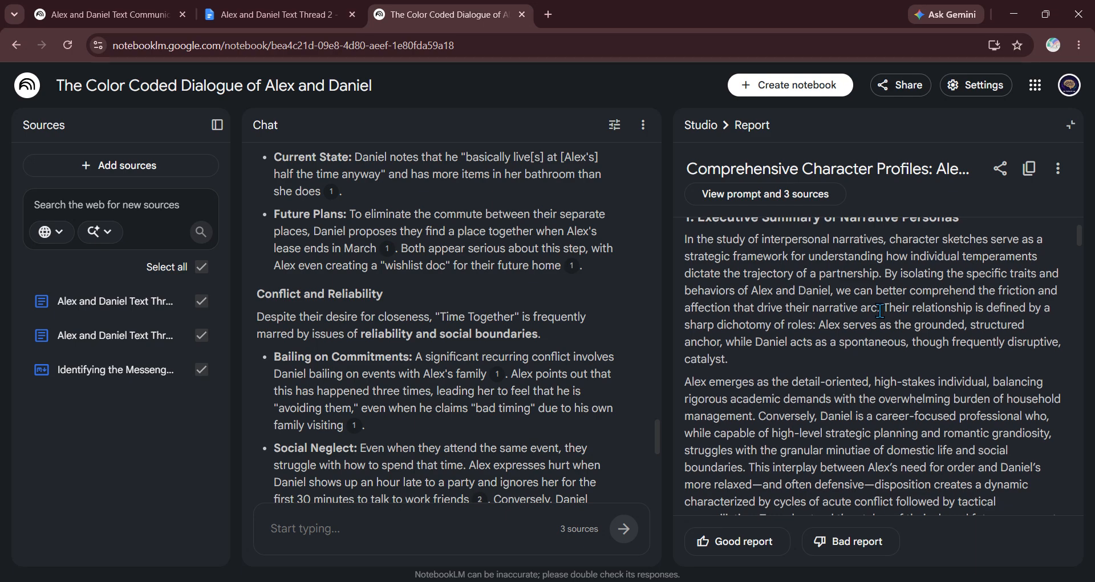
scroll(879, 311, down, 5)
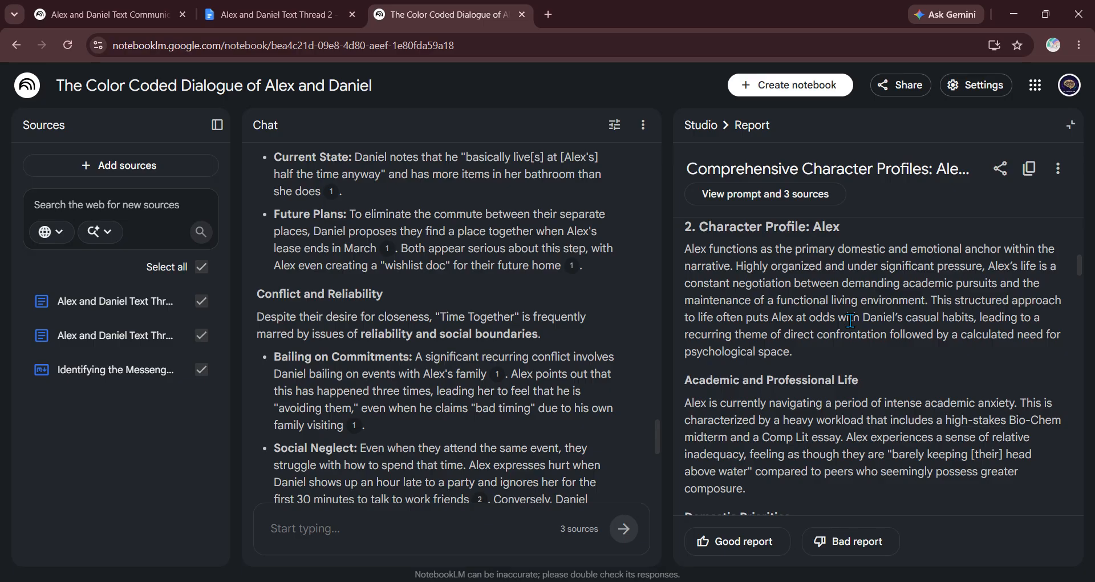
scroll(850, 321, down, 4)
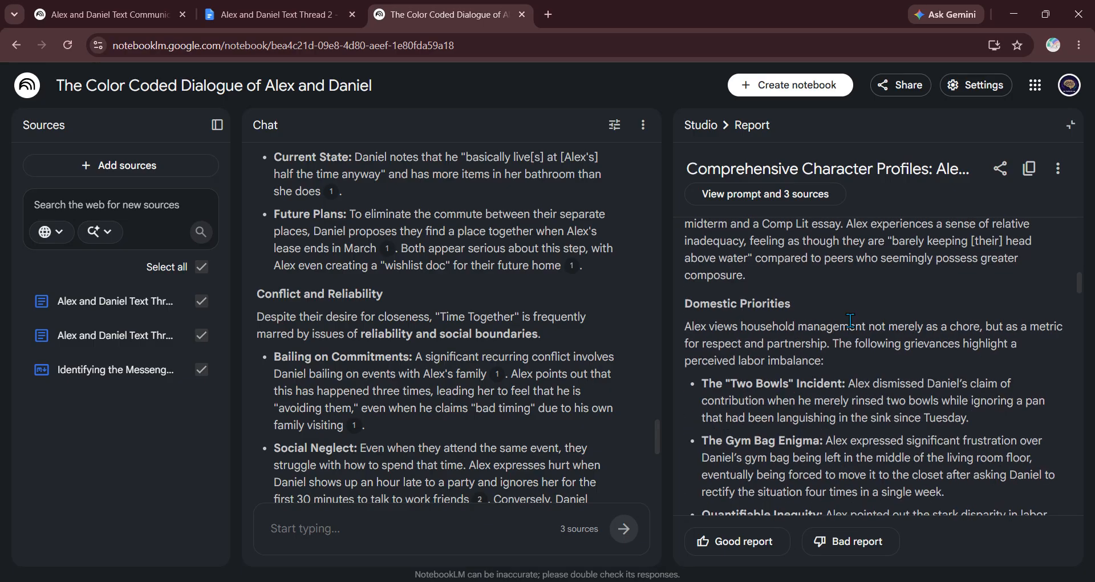
scroll(850, 320, up, 1)
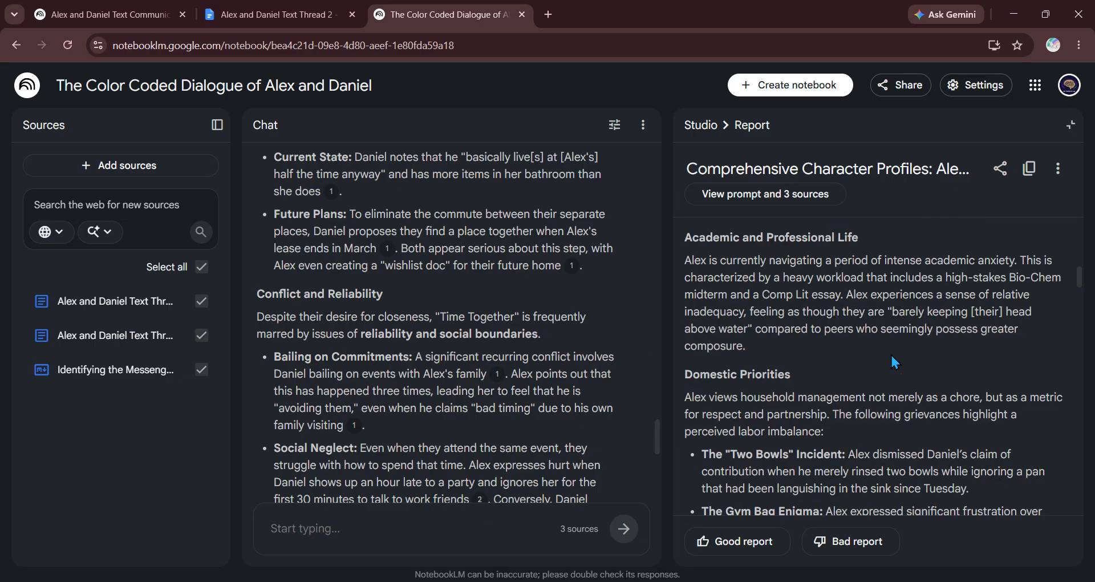
scroll(797, 317, down, 3)
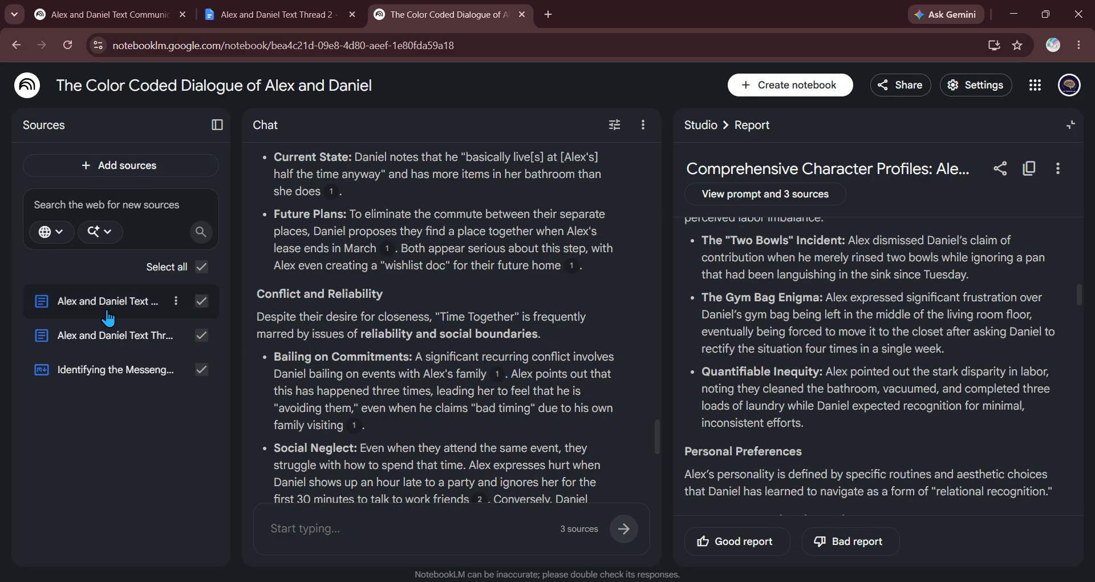
scroll(794, 311, down, 1)
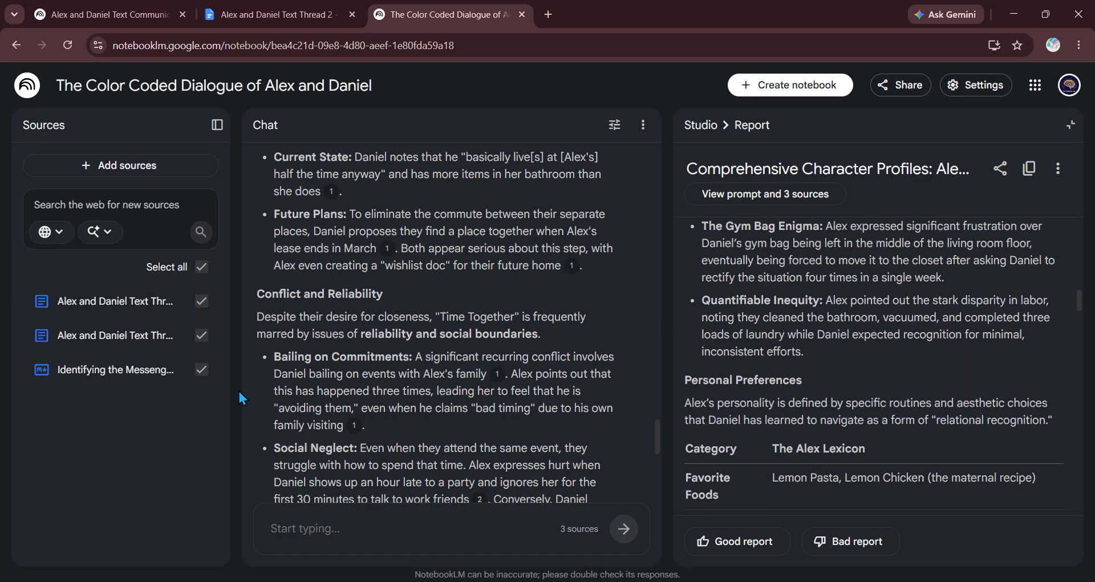
scroll(819, 310, down, 3)
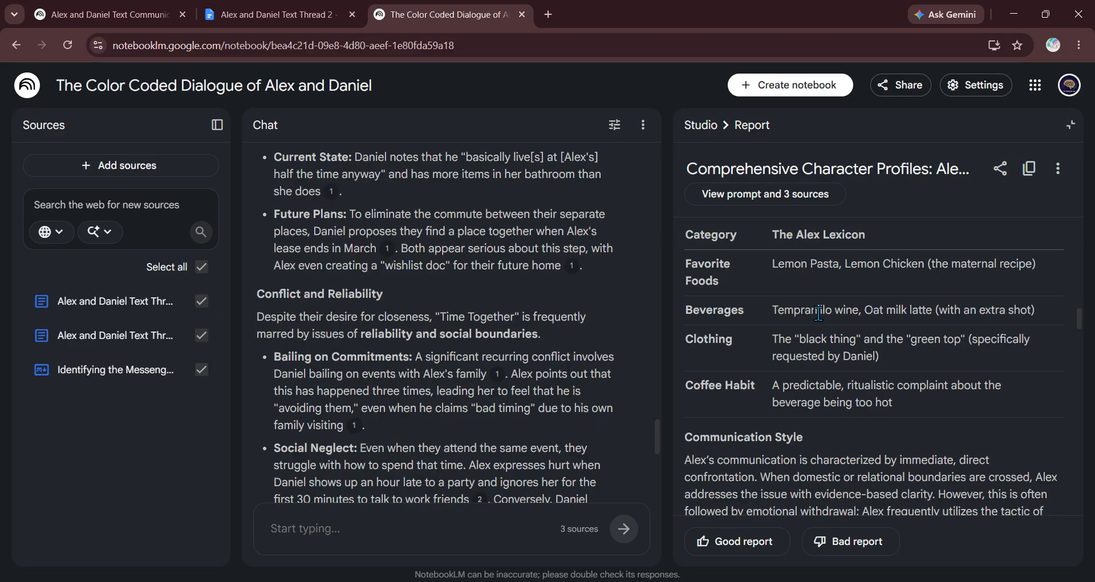
scroll(818, 313, up, 2)
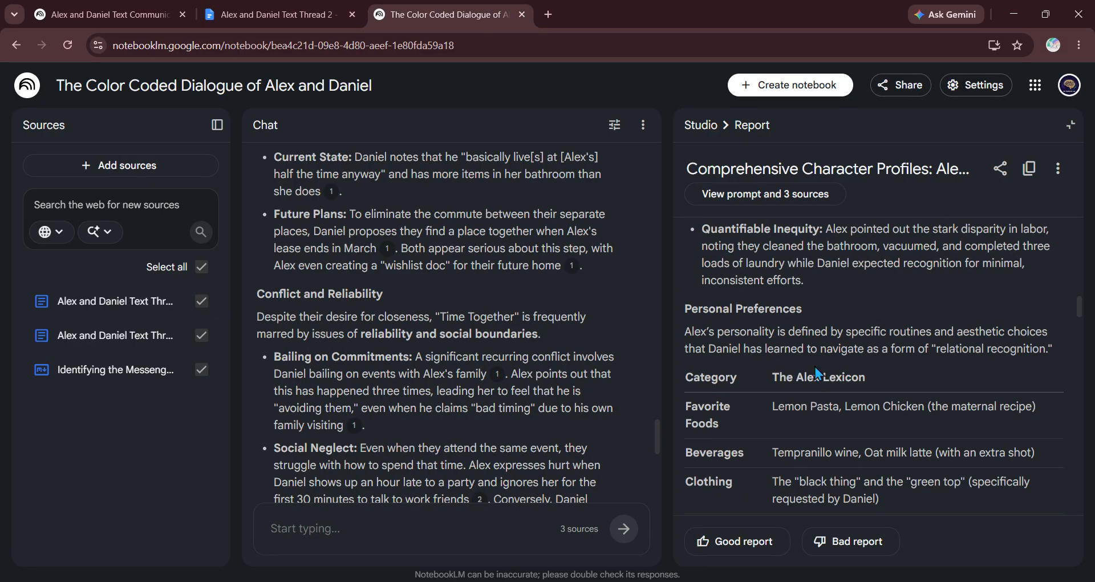
scroll(817, 367, down, 2)
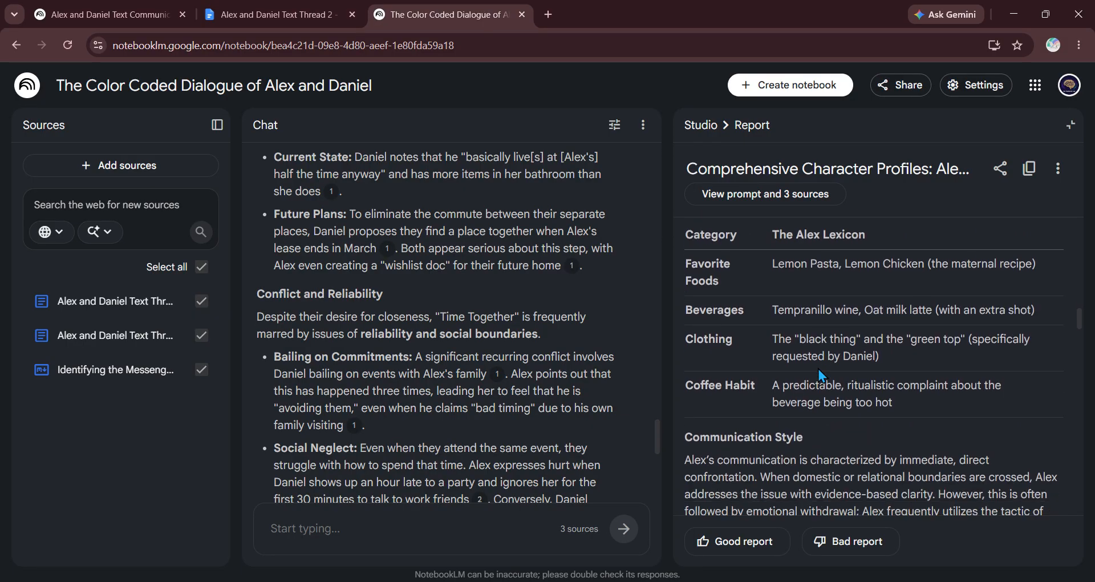
scroll(819, 368, down, 1)
scroll(817, 369, down, 1)
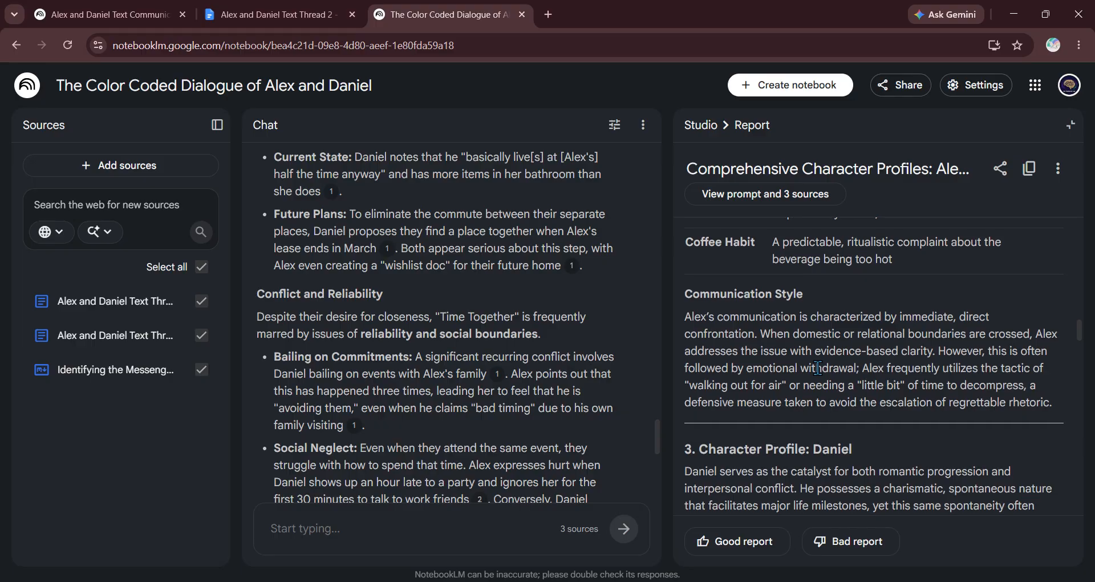
scroll(855, 370, down, 1)
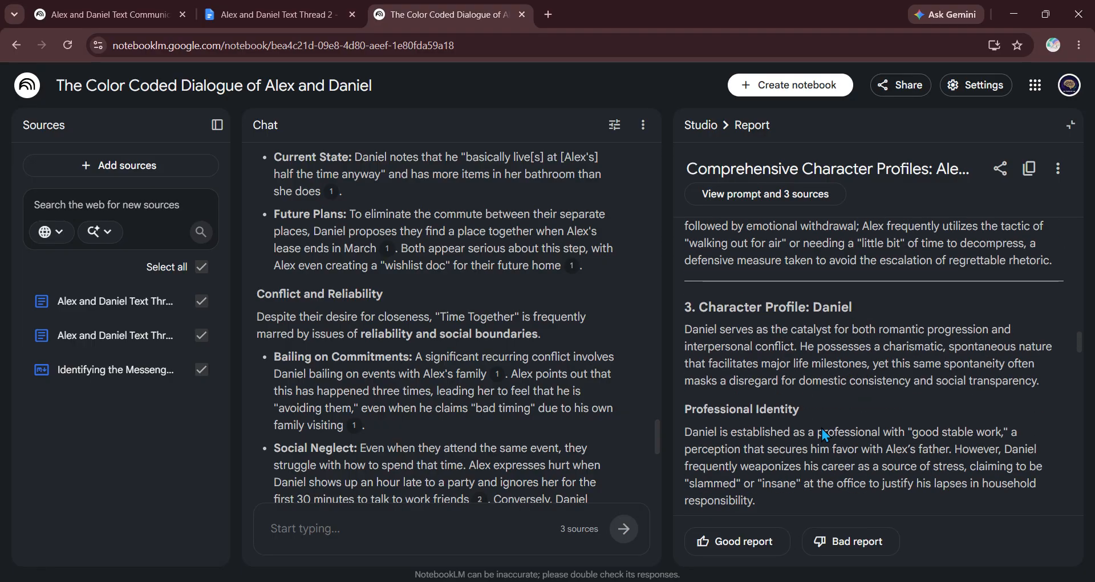
scroll(820, 365, down, 1)
scroll(818, 349, down, 10)
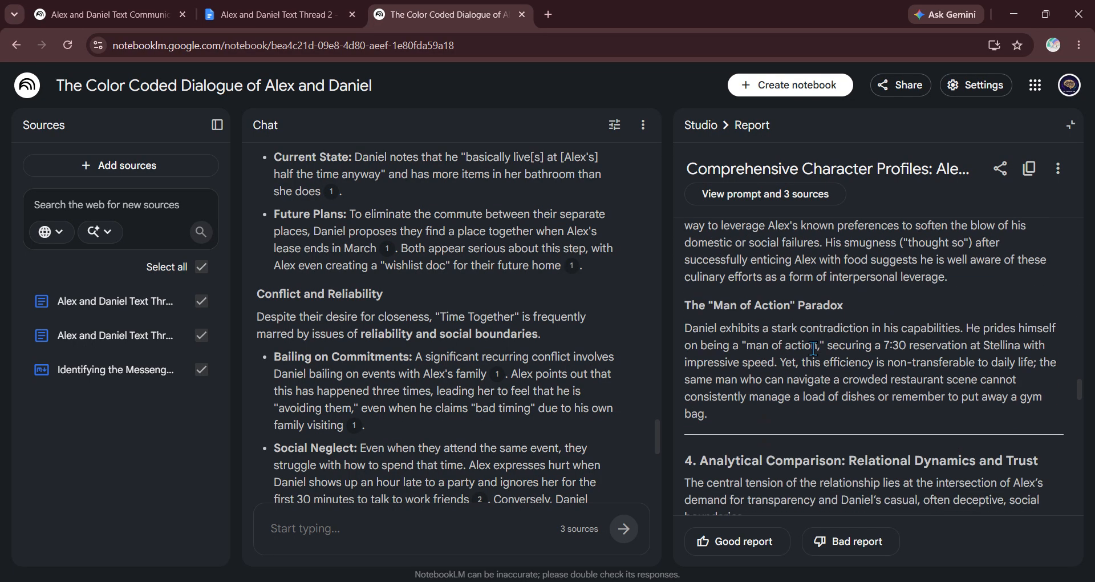
scroll(804, 356, down, 2)
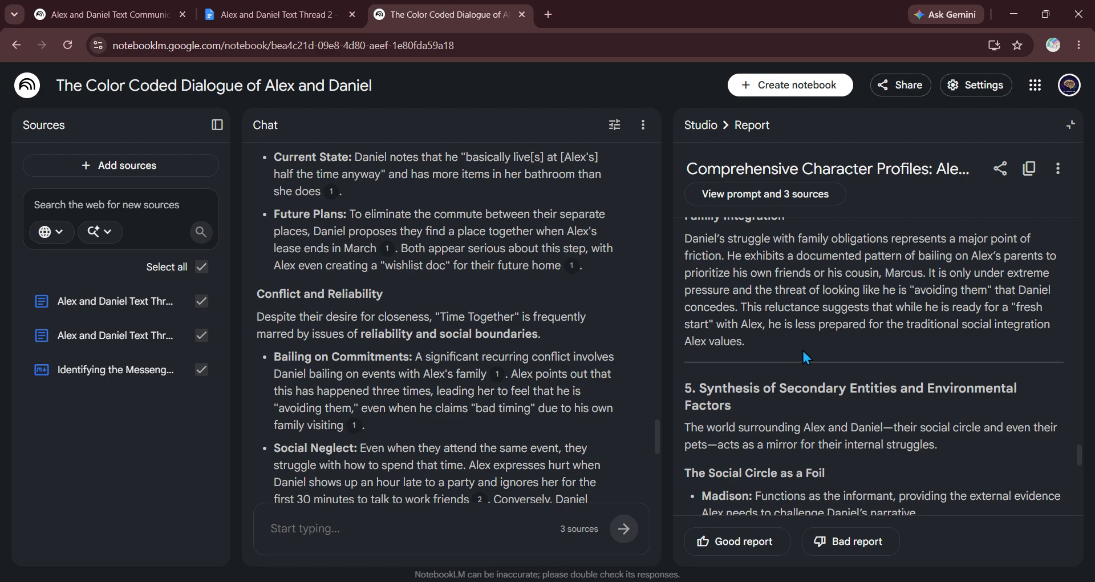
scroll(801, 348, up, 2)
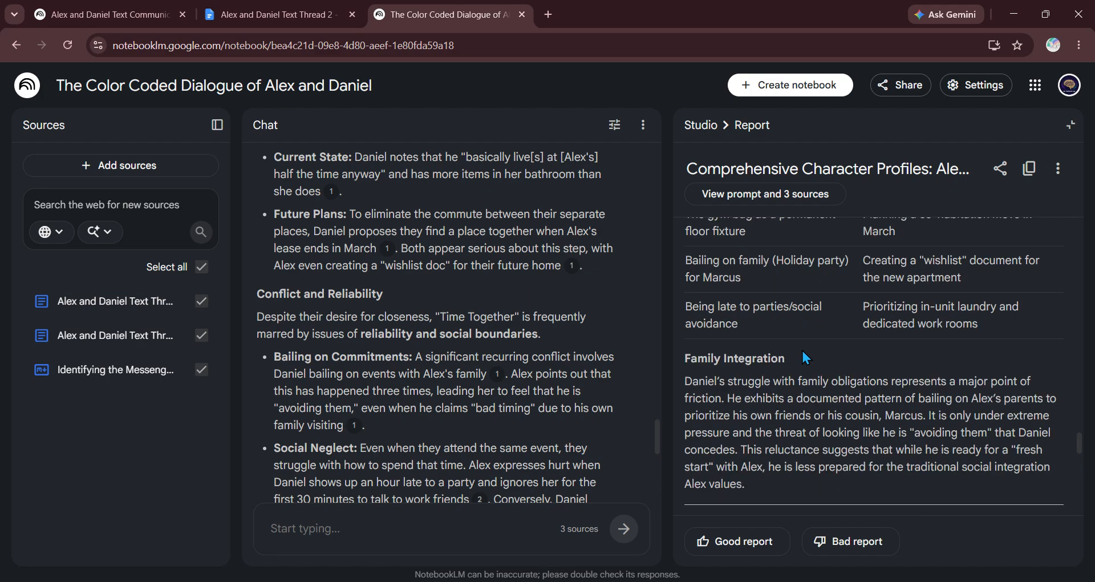
Step: Close the report and open the Anatomy of a Modern Relationship infographic from Studio
click(699, 125)
scroll(965, 405, down, 5)
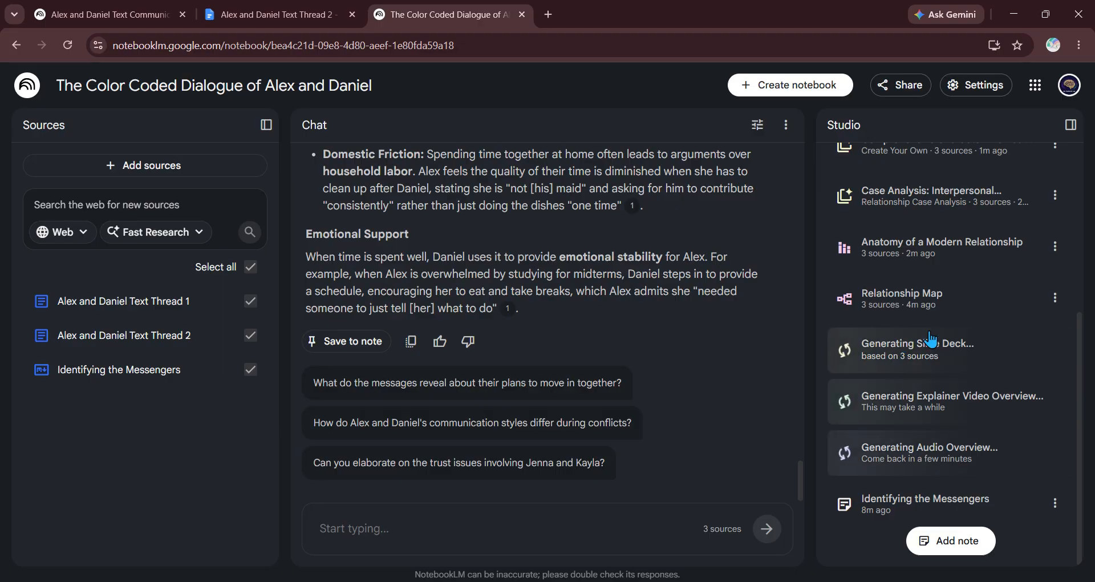
click(922, 255)
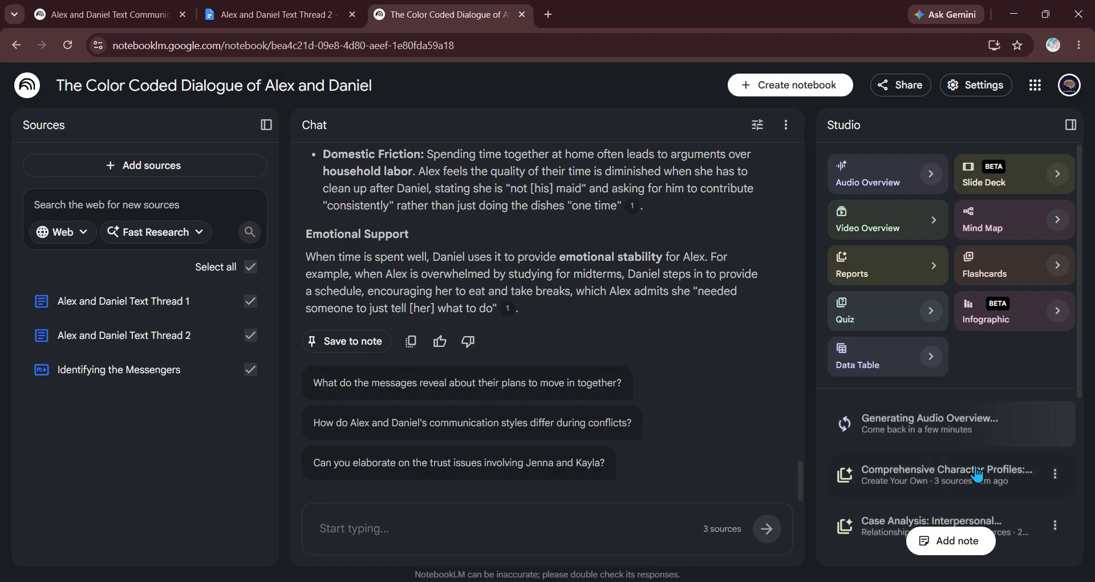
scroll(876, 405, down, 5)
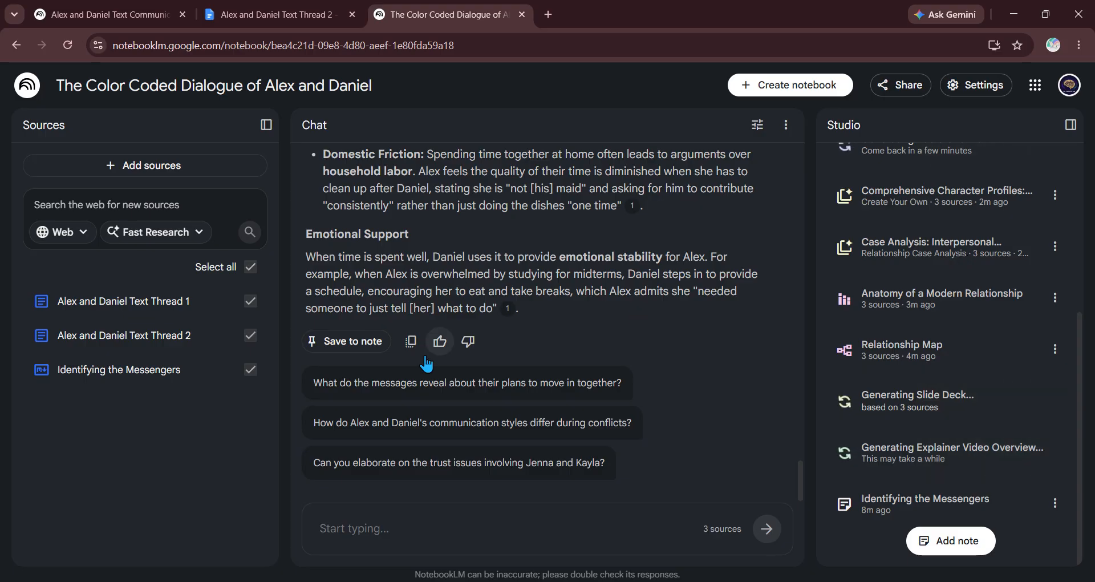
Step: In the Alex and Daniel Text Communication Analysis Notebook, open the Relational Mechanics deck
click(113, 14)
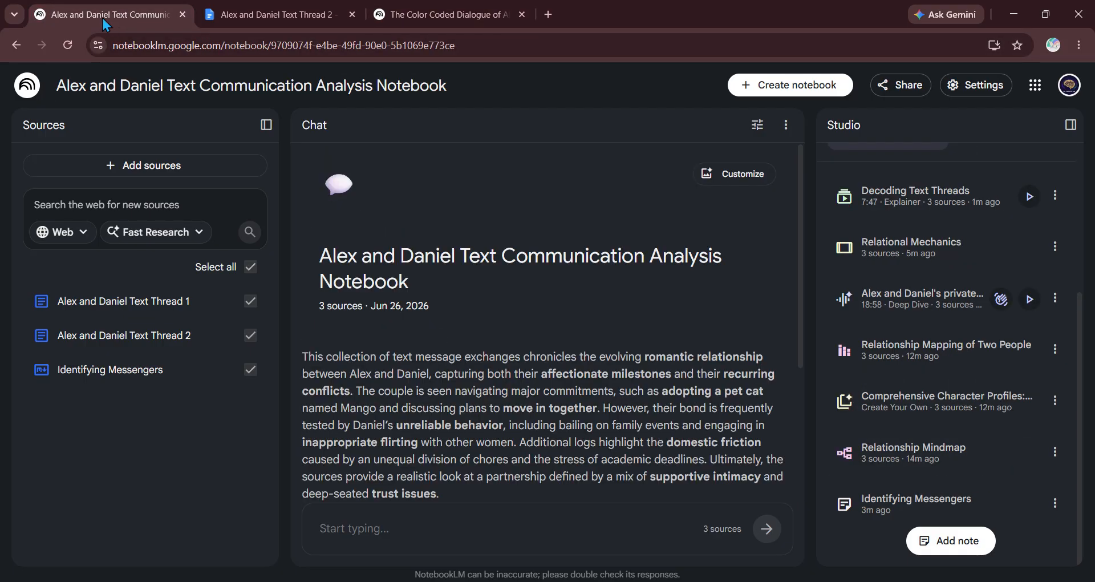
click(952, 261)
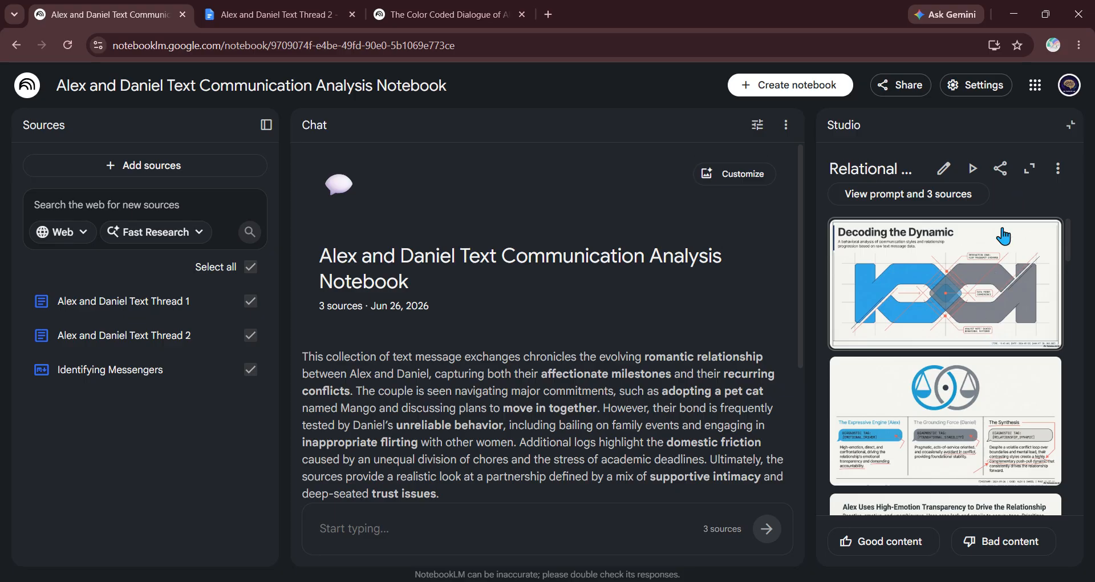
scroll(976, 316, down, 1)
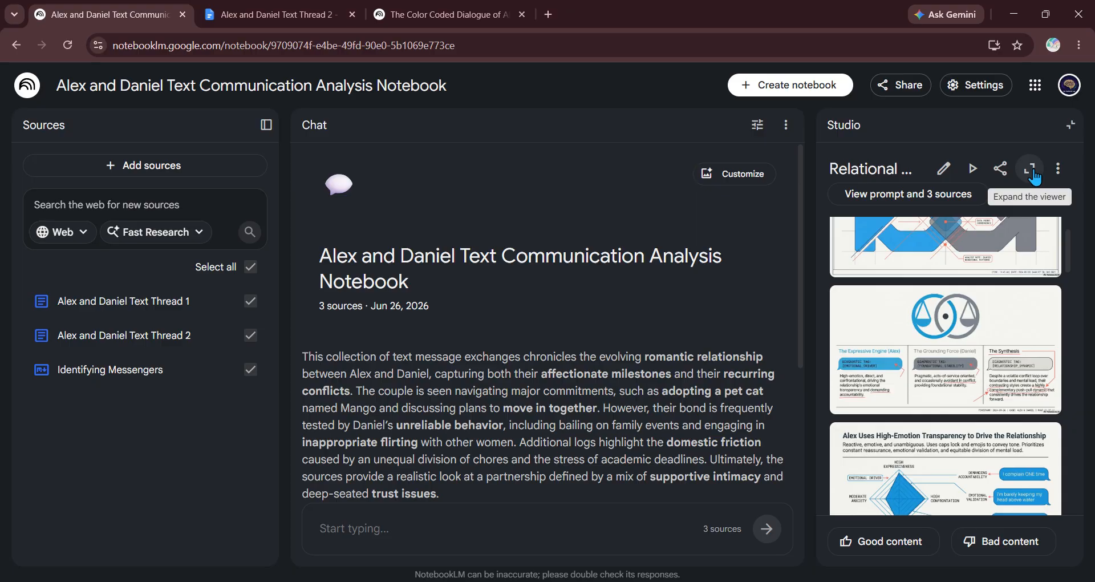
Step: Open slide 1's revision view and place the cursor in the Change Slide 1 box
click(943, 168)
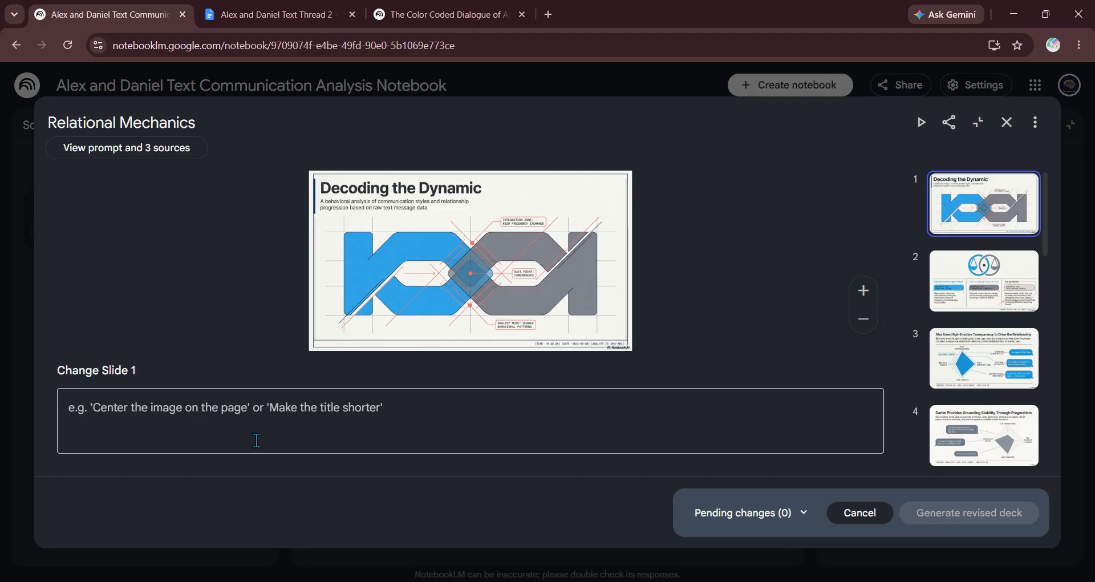
click(309, 389)
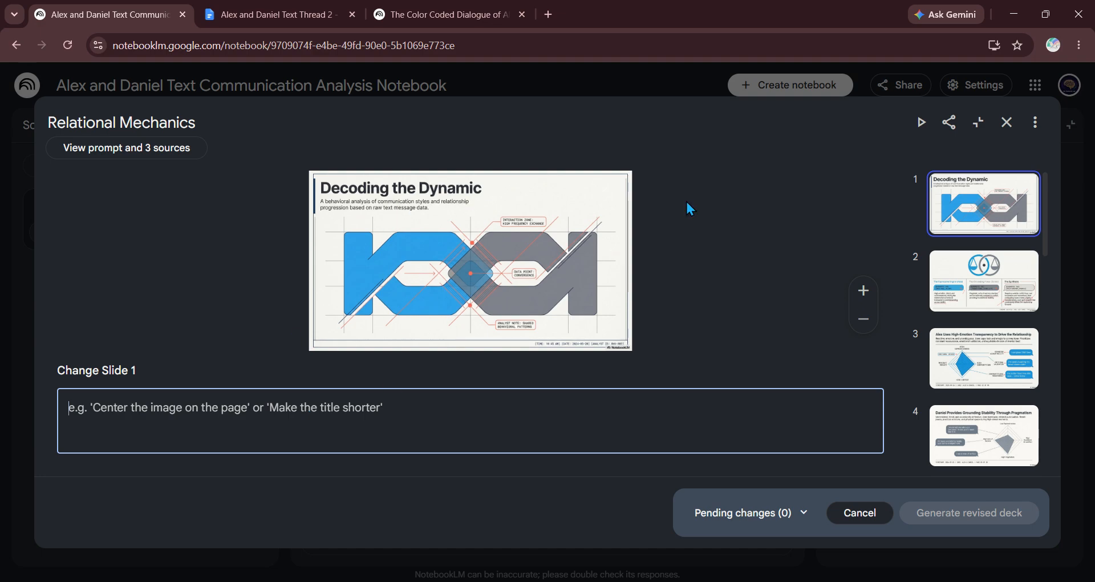
Step: Close the revision view, reopen Relational Mechanics, and enter its Revise view on slide 1
click(1006, 122)
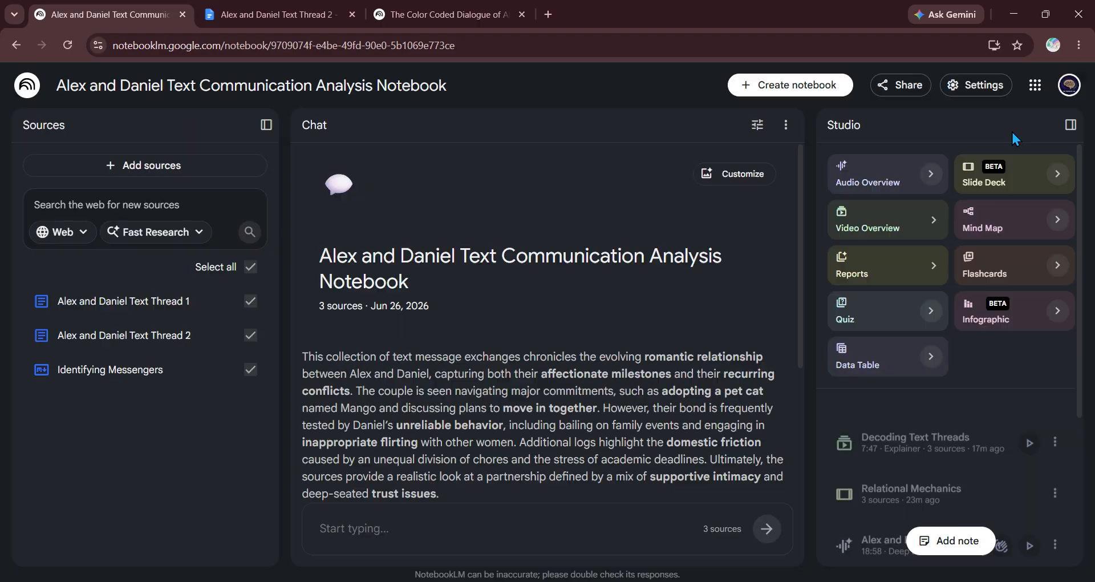
click(911, 476)
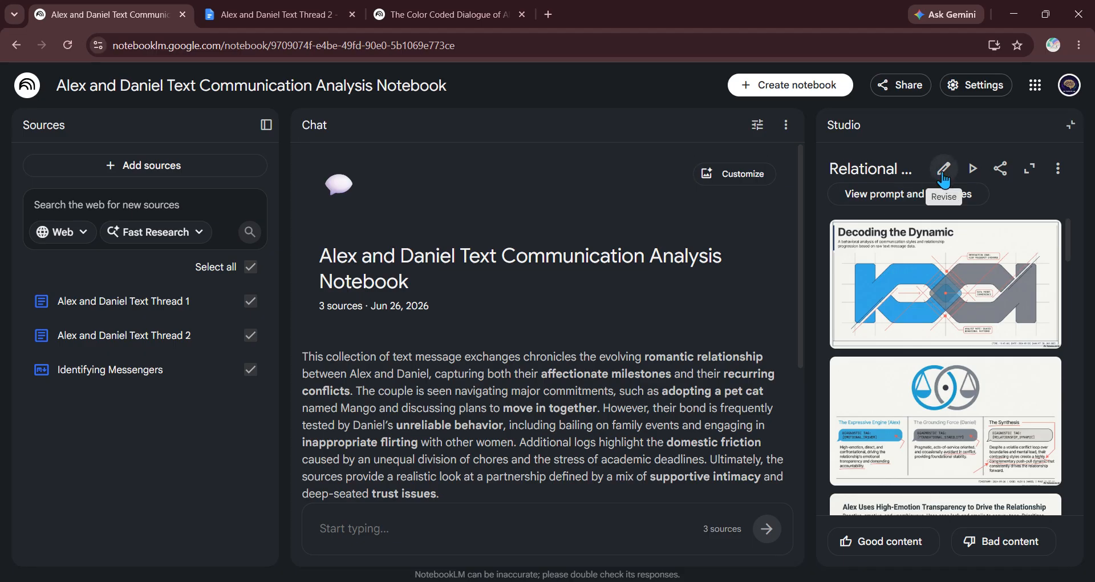
click(943, 169)
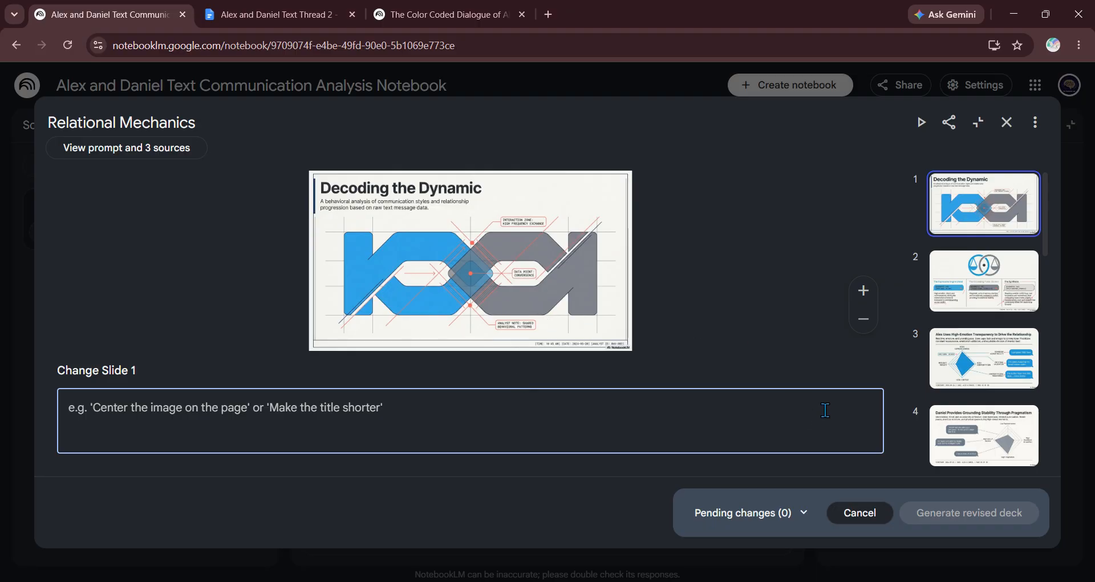
Step: Exit the revision view, reopen the deck, and review its prompt and three sources
click(1007, 122)
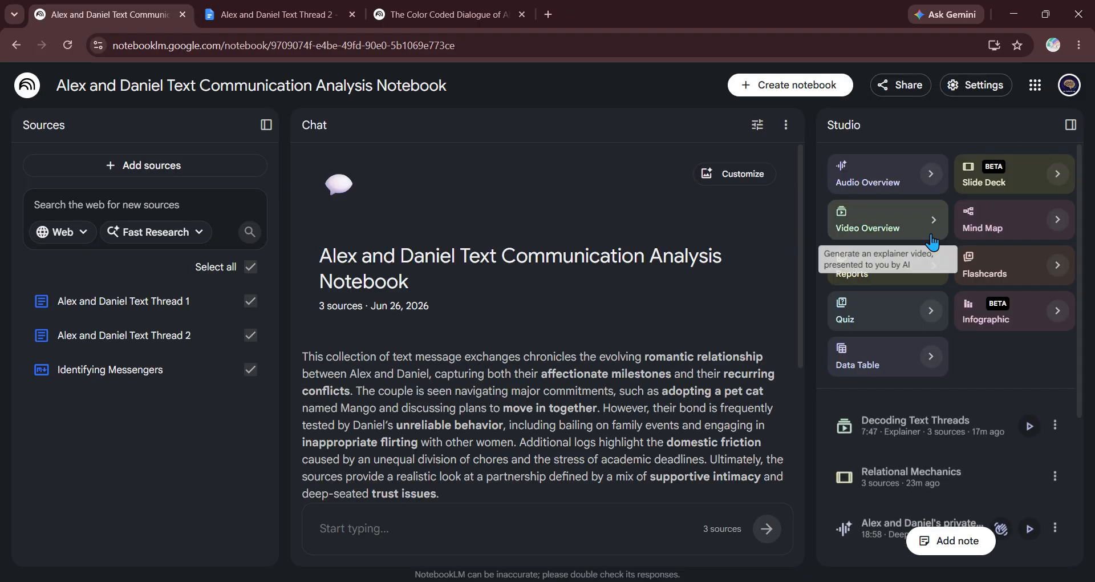
click(892, 476)
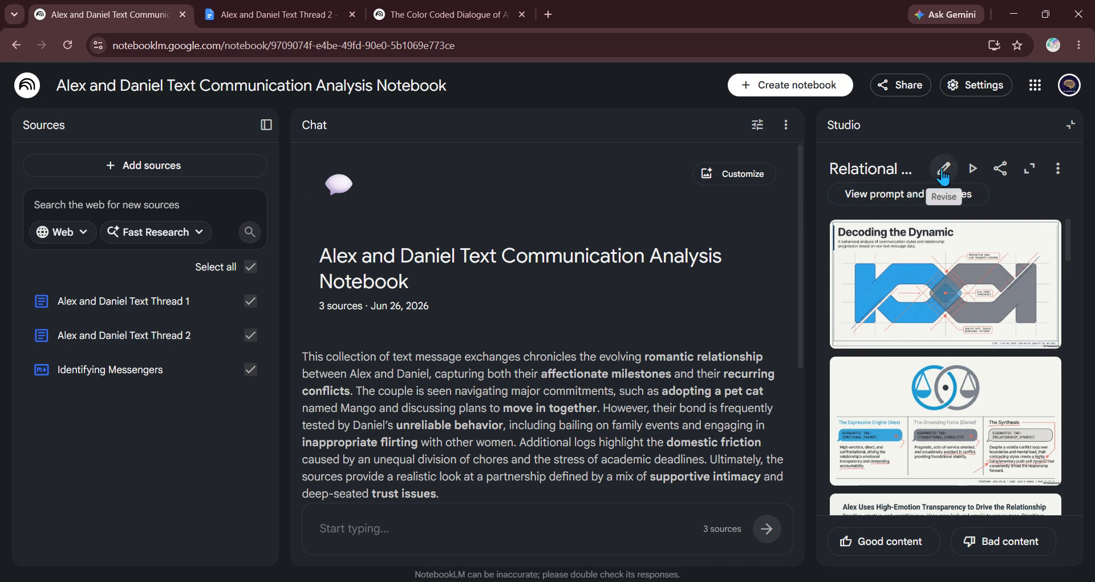
click(912, 194)
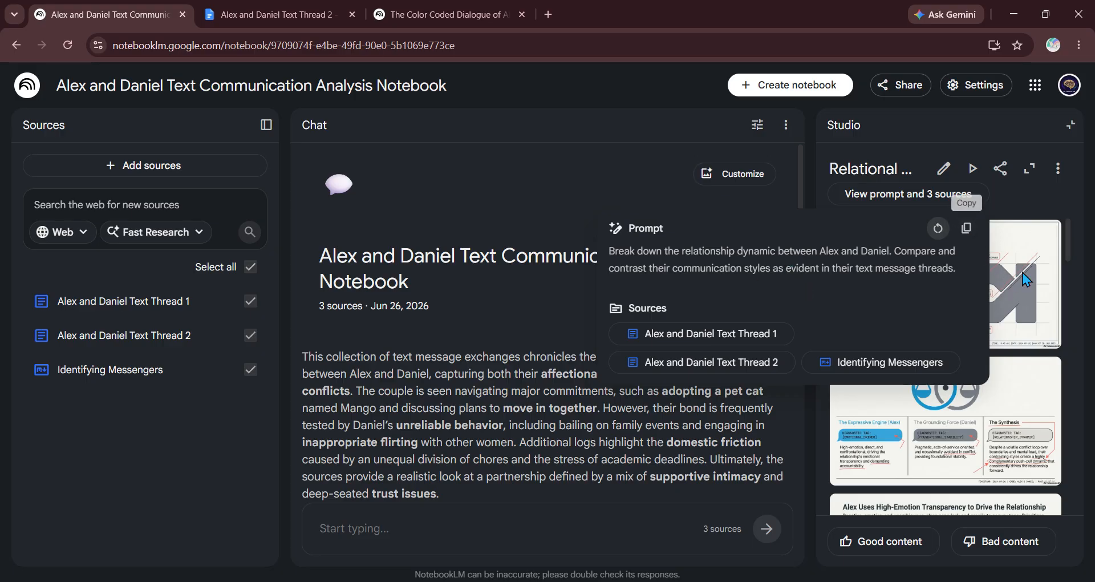
click(1021, 388)
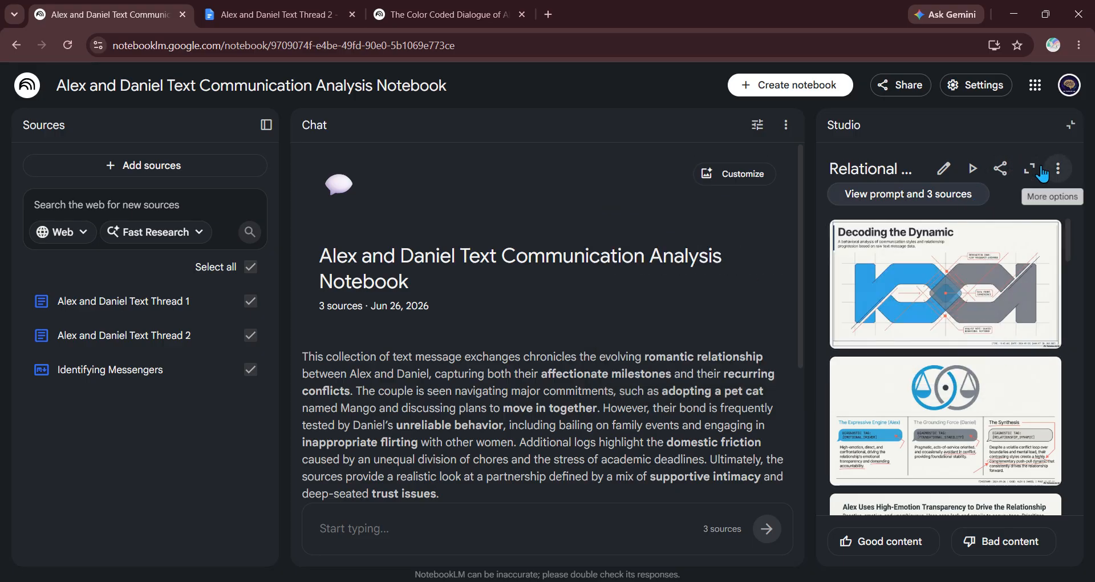